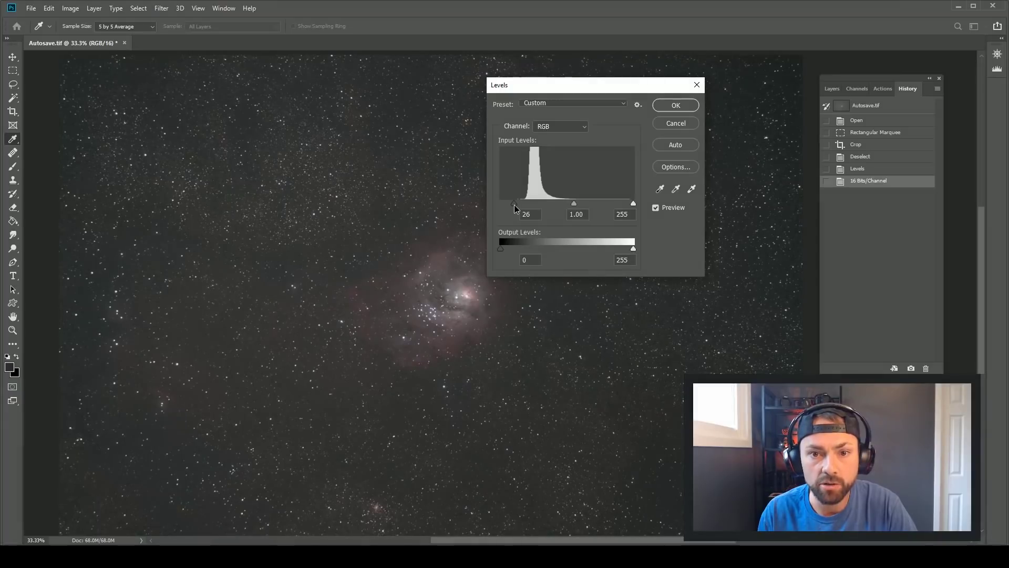
Step: Set the black input level to 27 in Levels and apply the adjustment
drag(511, 204, 515, 203)
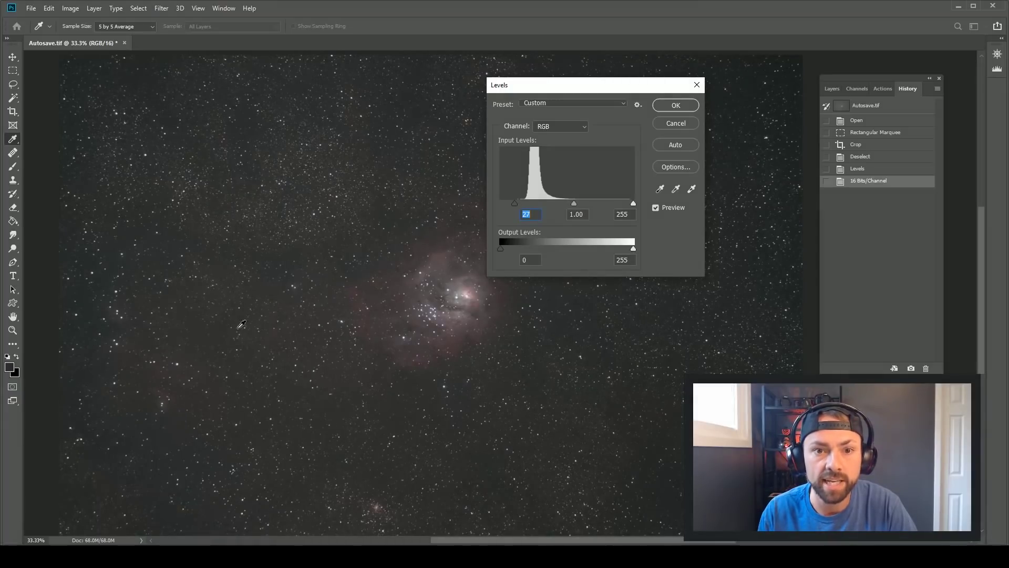
click(676, 106)
key(z)
Step: Duplicate the Background layer
click(856, 89)
click(834, 90)
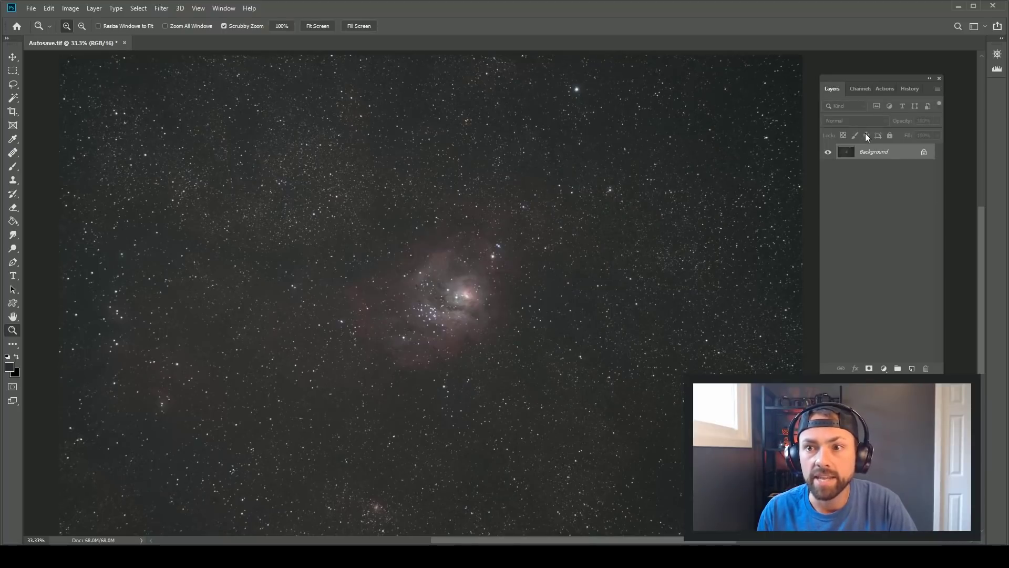
key(ctrl+j)
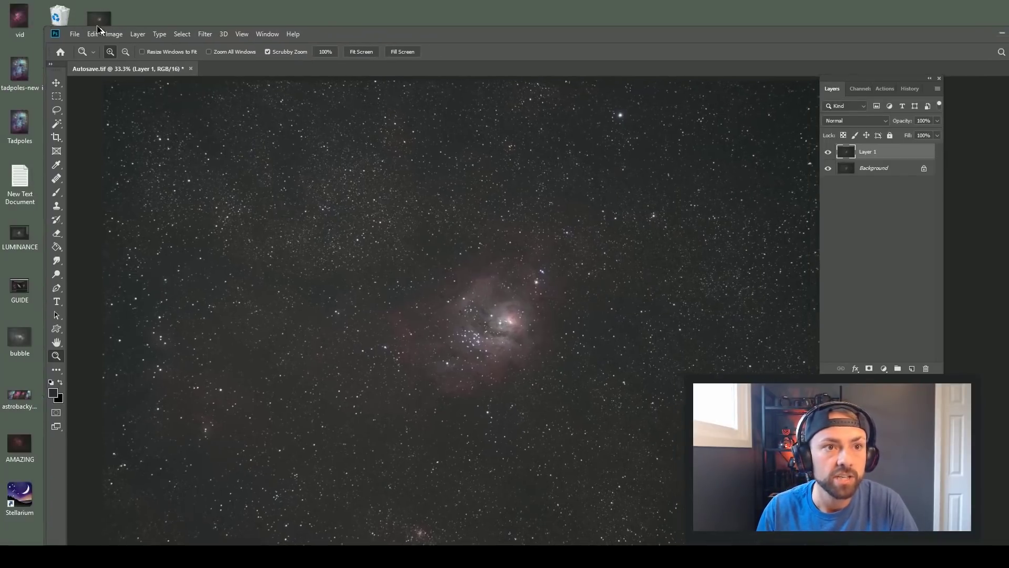
Step: Apply a Curves adjustment to Layer 1, lifting the lower midtones to brighten the nebula
click(70, 8)
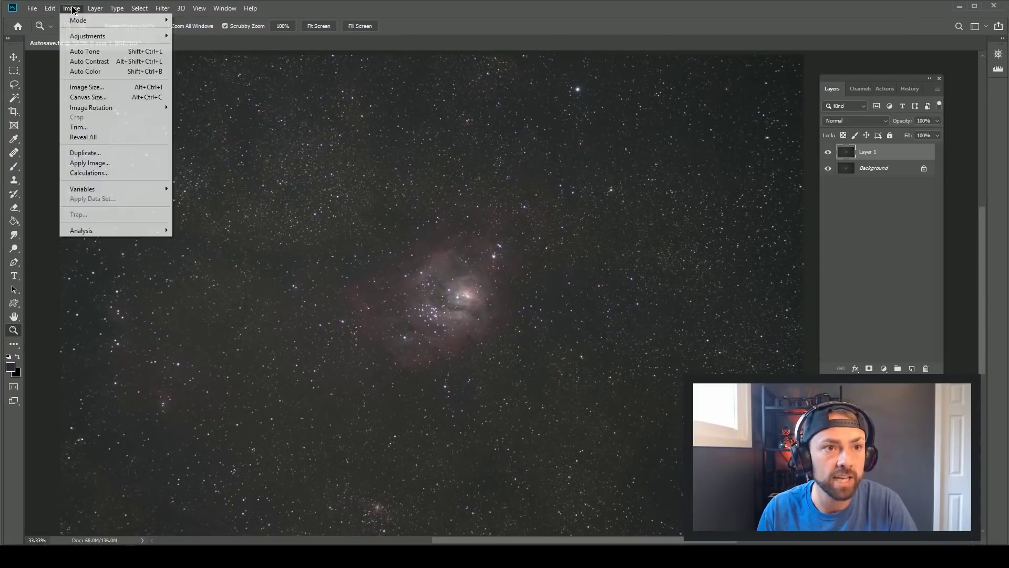
mouse_move(100, 34)
click(188, 55)
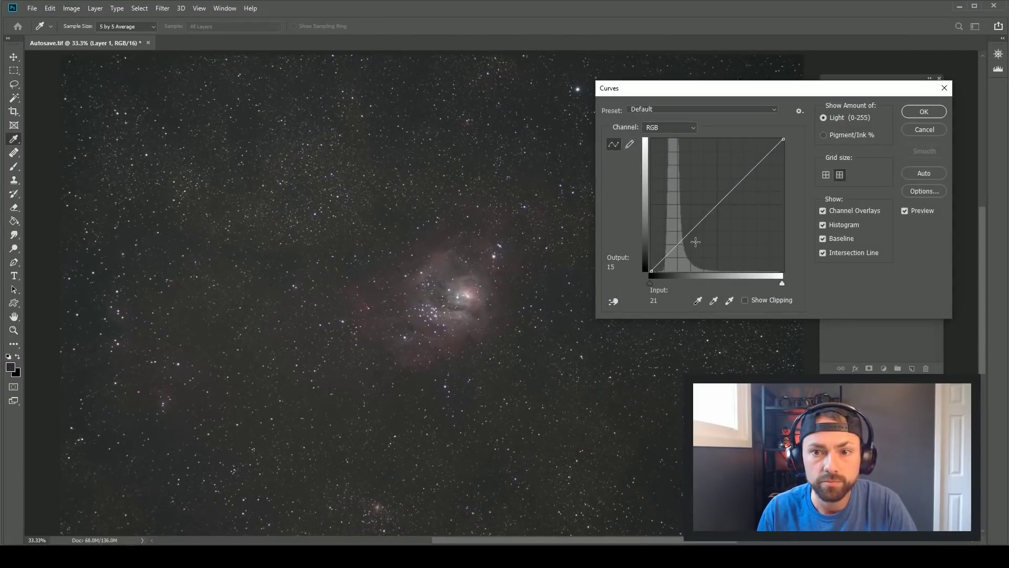
drag(692, 230, 673, 243)
drag(695, 211, 694, 208)
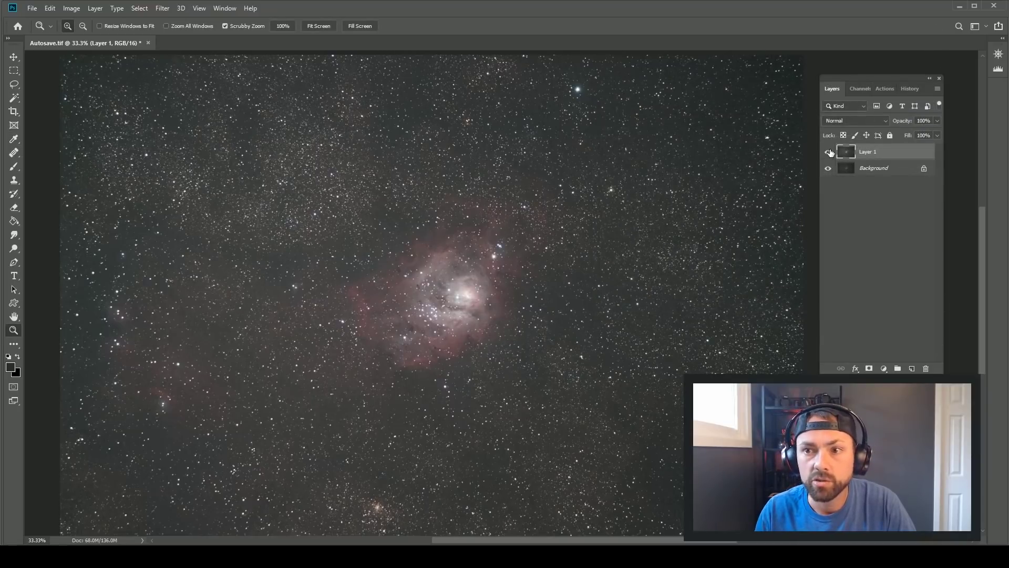
Step: Compare the image with and without Layer 1, and inspect the stretched nebula up close
click(828, 152)
click(828, 151)
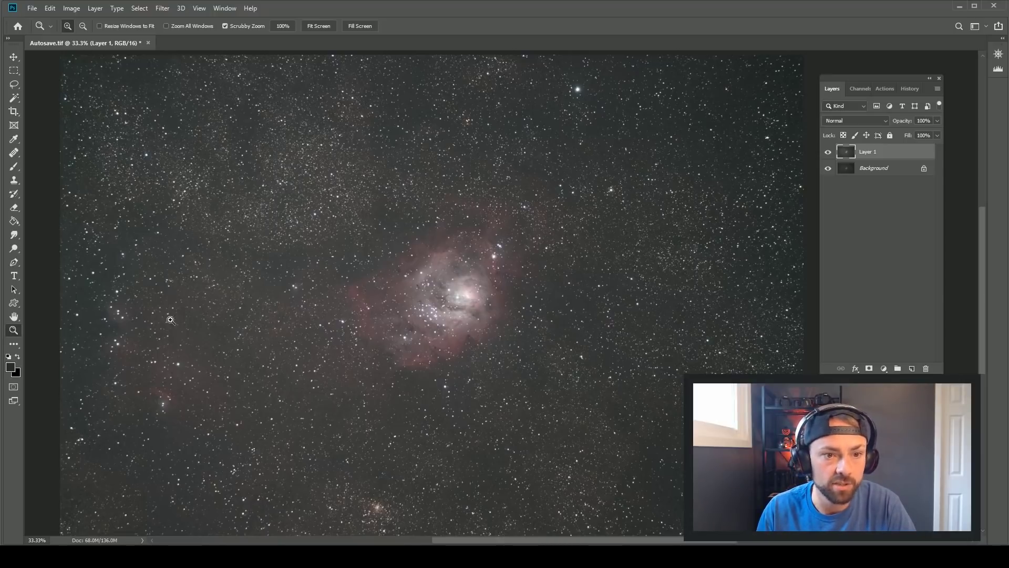
click(828, 152)
click(828, 152)
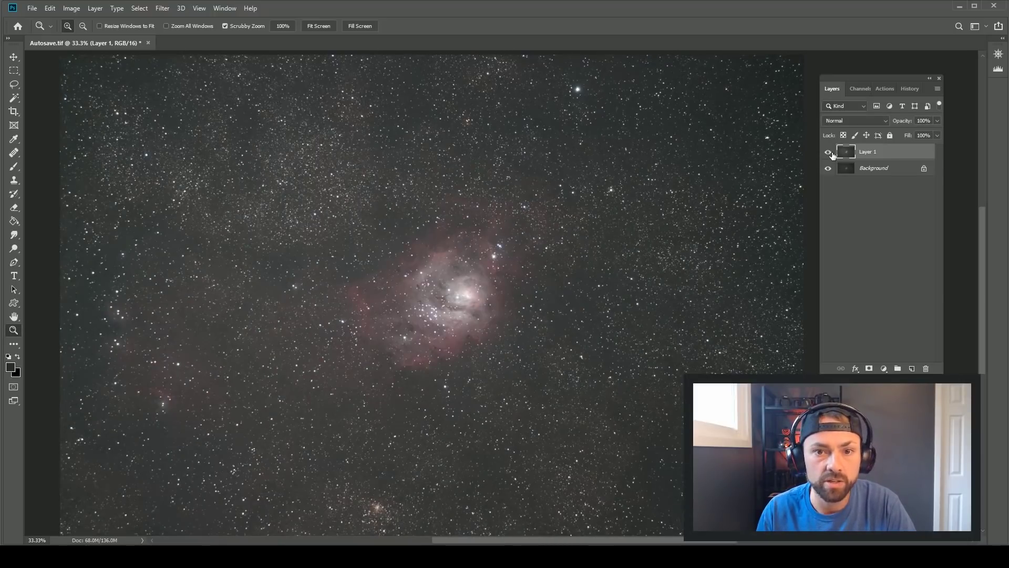
click(828, 153)
click(828, 152)
click(481, 310)
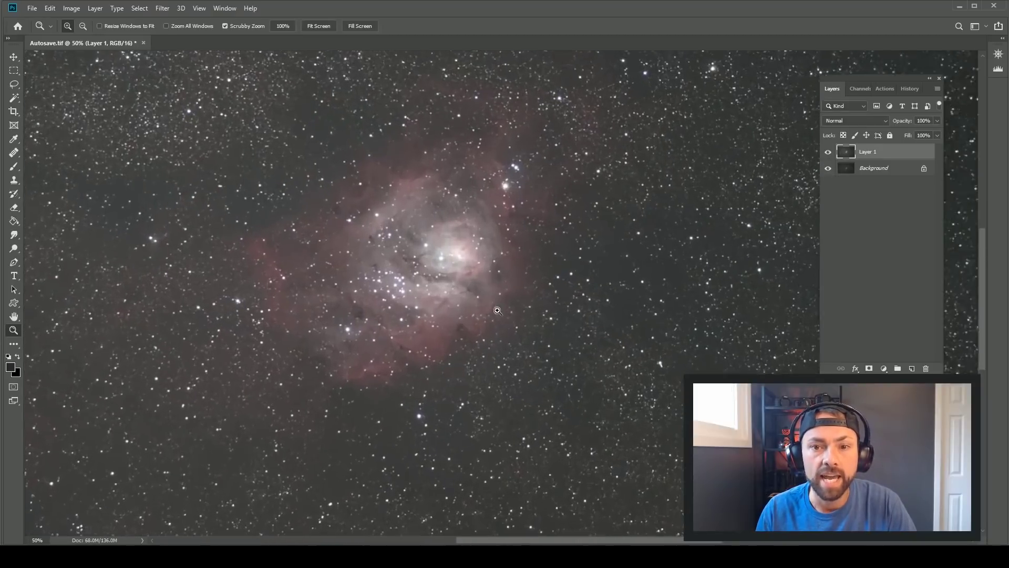
alt+click(481, 310)
drag(491, 288, 536, 270)
alt+click(601, 287)
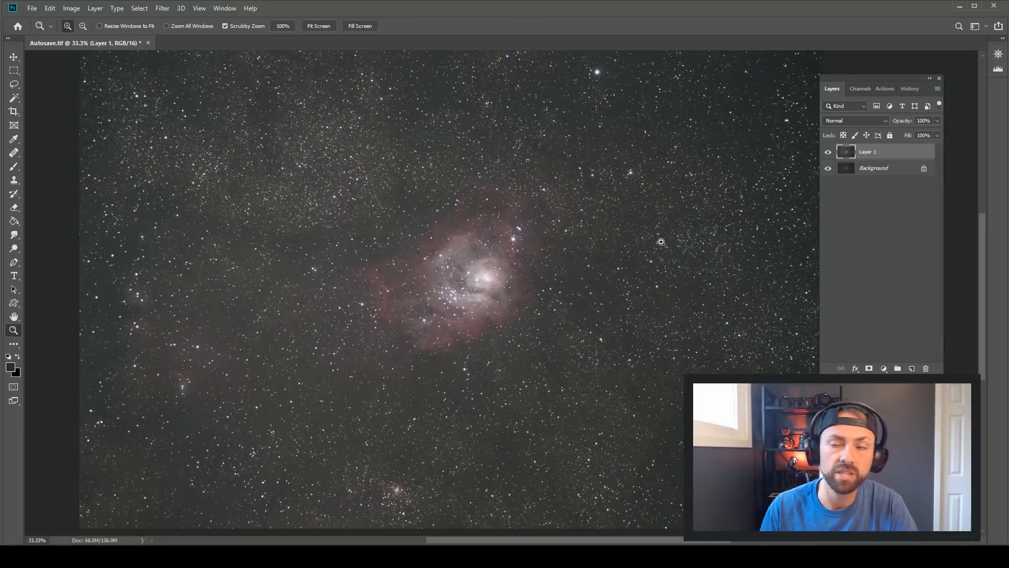
Step: Display the red, green and blue channels of Layer 1 individually
click(861, 90)
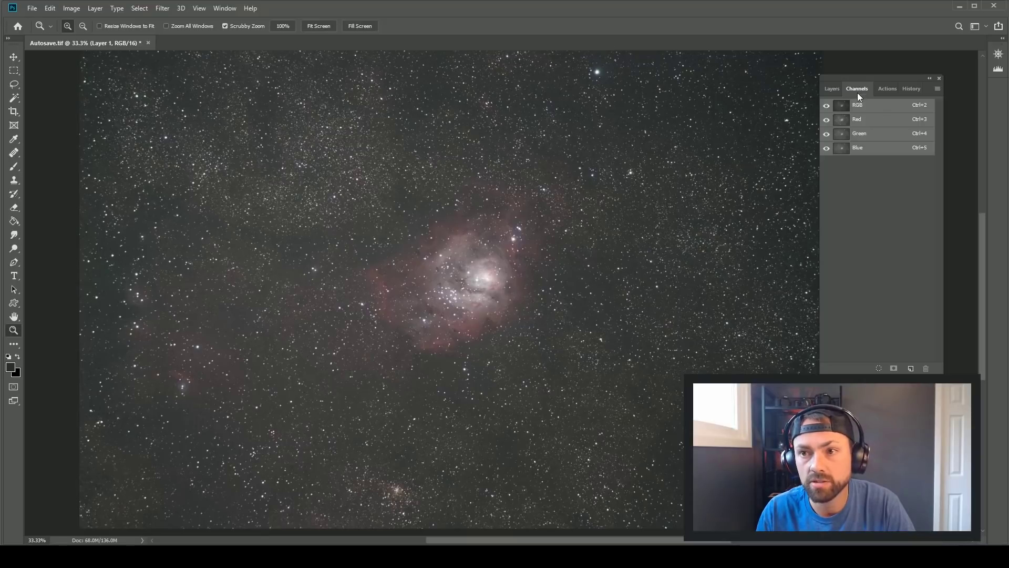
click(834, 89)
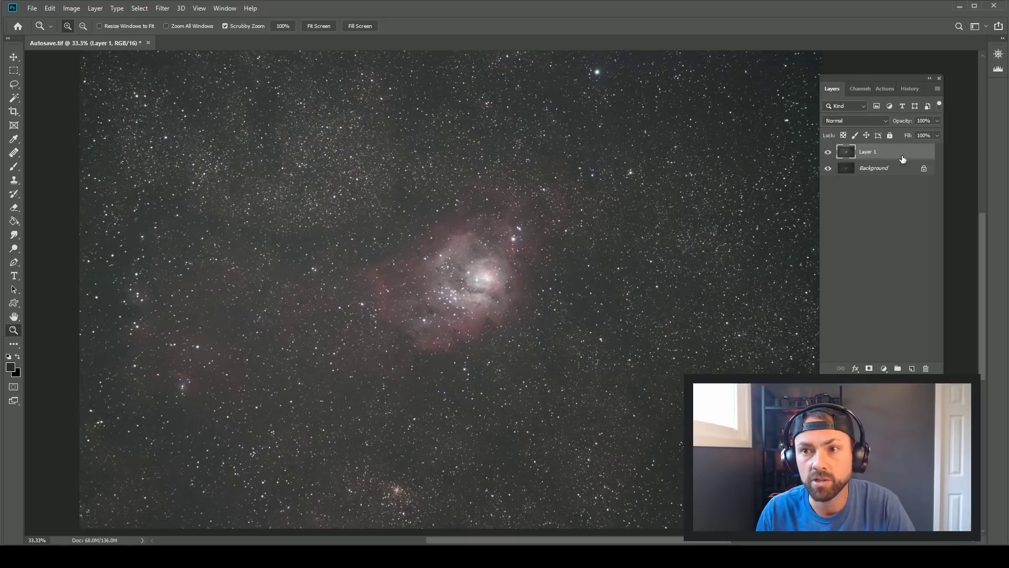
click(854, 89)
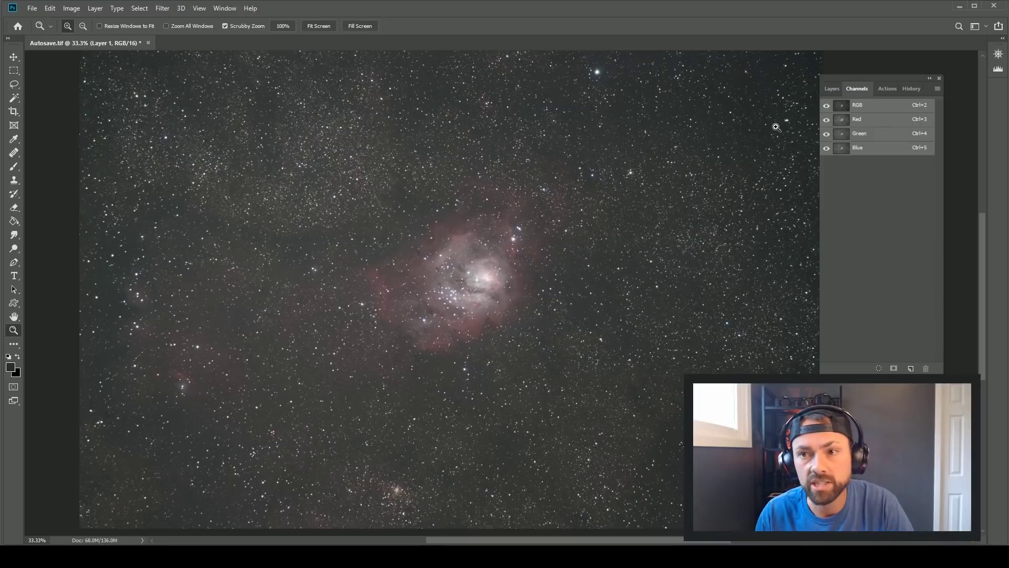
click(875, 121)
click(873, 139)
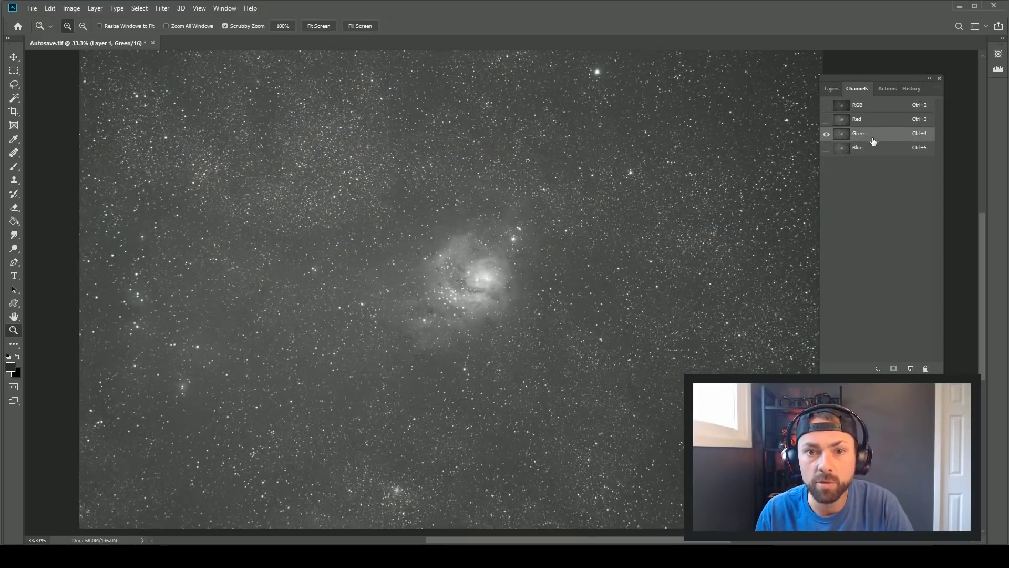
click(874, 152)
Step: Compare the nebula's detail across the red, green and blue channels at 50% magnification
click(463, 303)
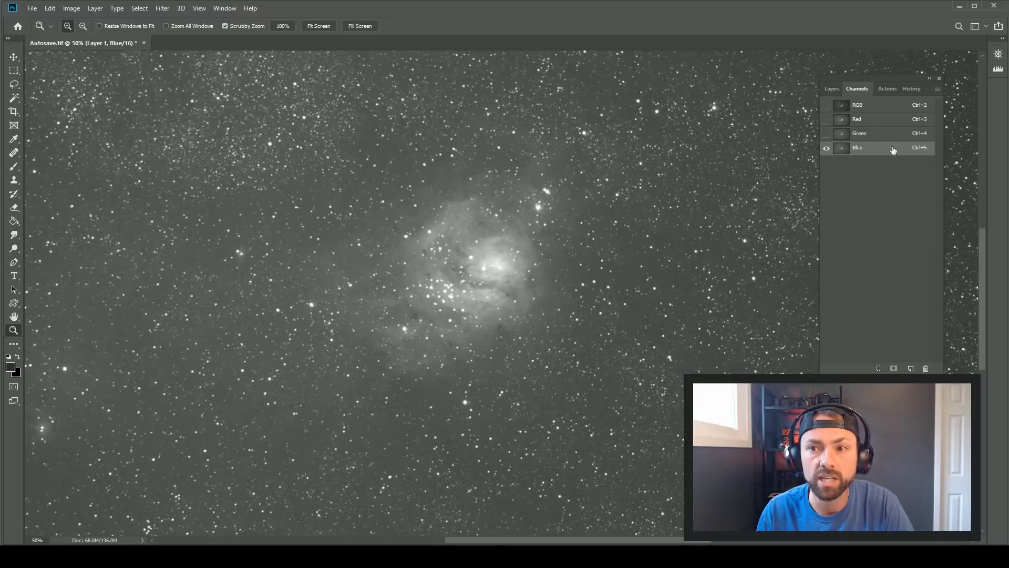
click(876, 139)
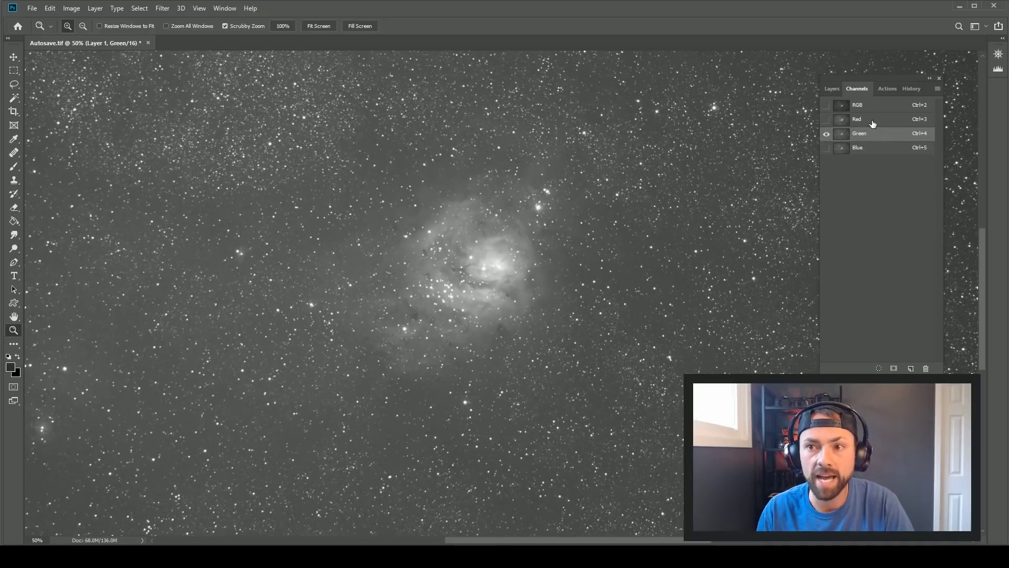
click(872, 123)
click(871, 136)
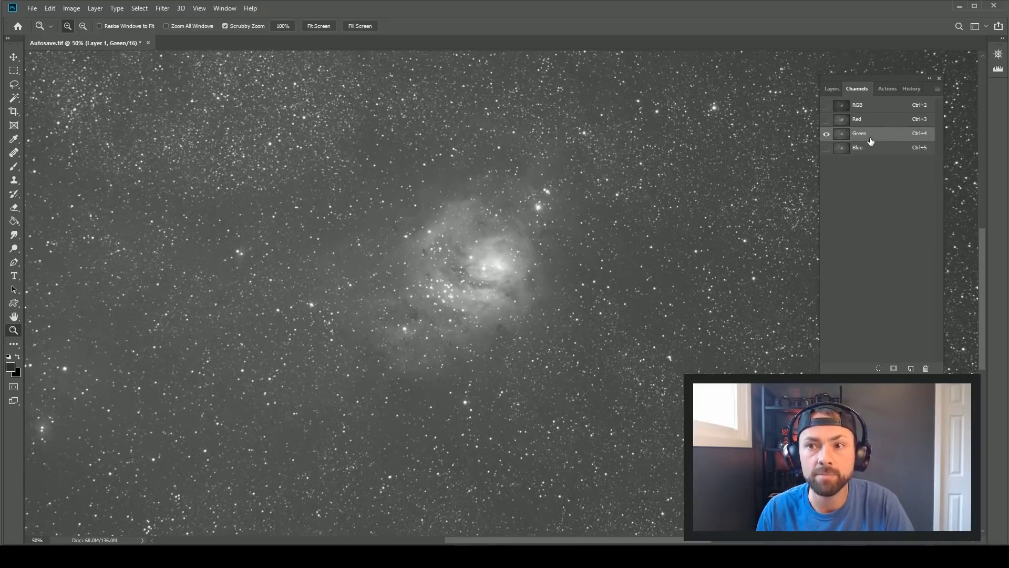
click(871, 151)
click(870, 137)
click(867, 124)
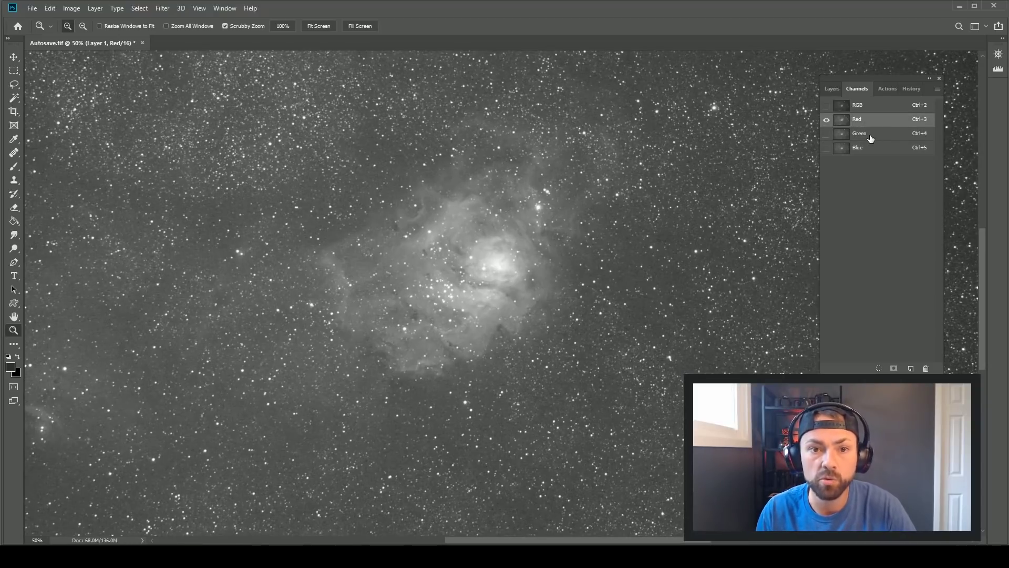
click(867, 133)
click(867, 124)
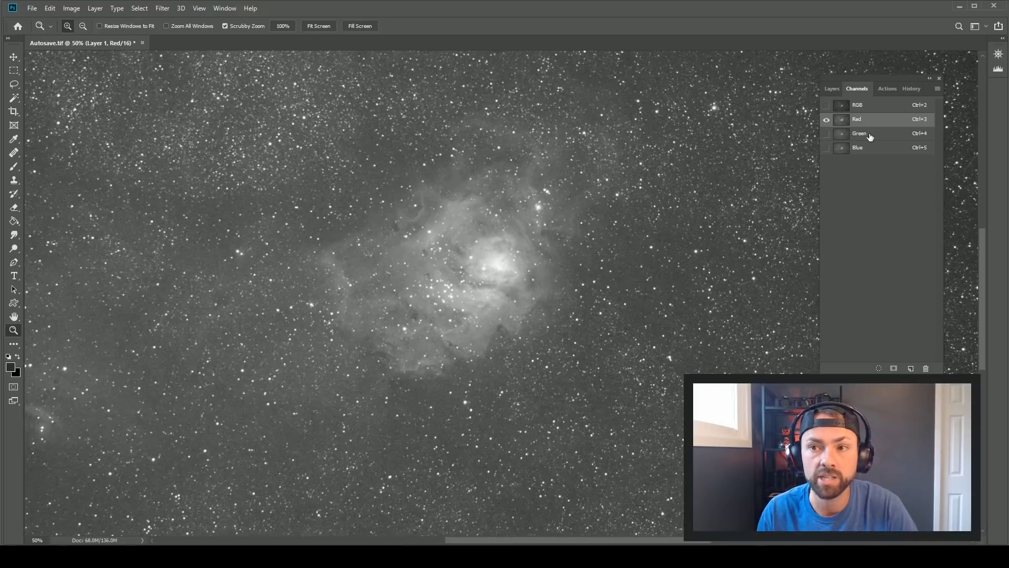
click(870, 136)
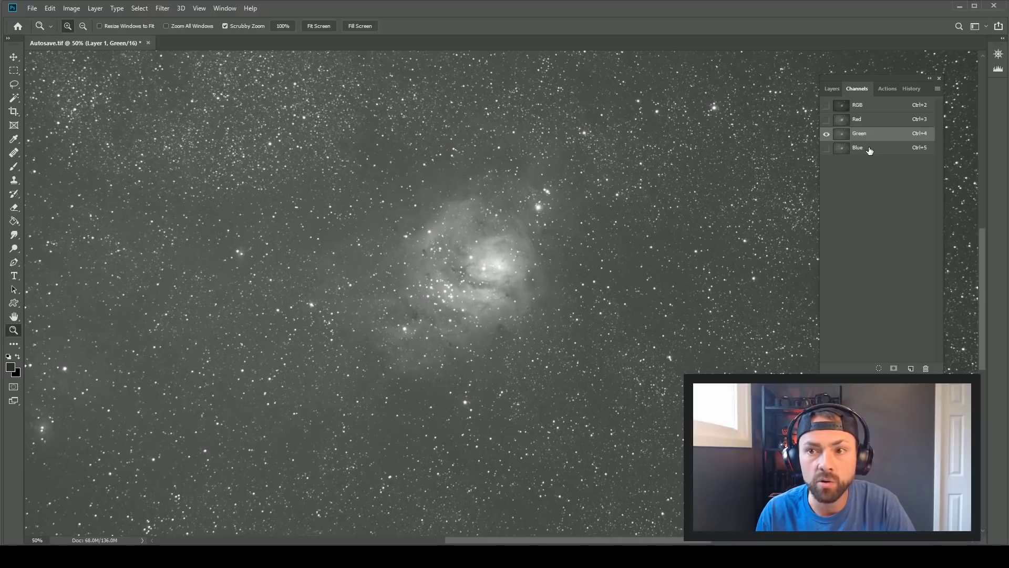
click(869, 150)
Step: Examine the nebula and surrounding stars in each colour channel at 100% magnification
key(ctrl+1)
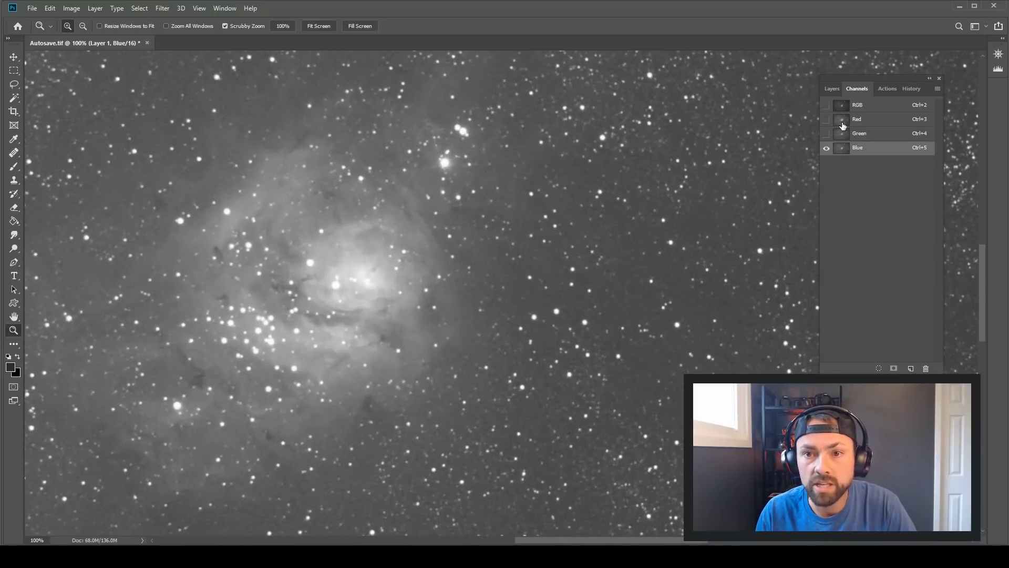
click(865, 134)
click(872, 123)
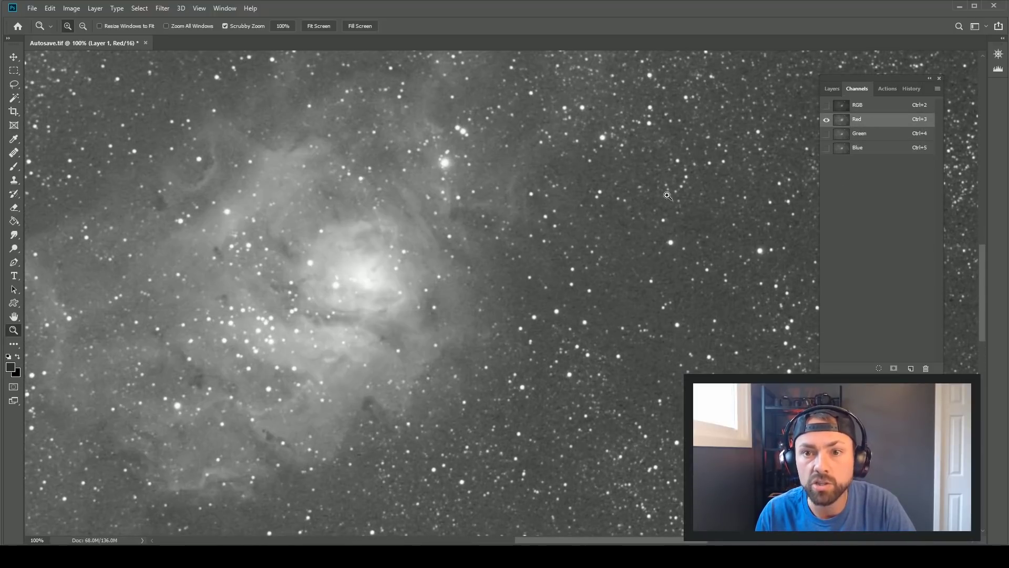
click(887, 136)
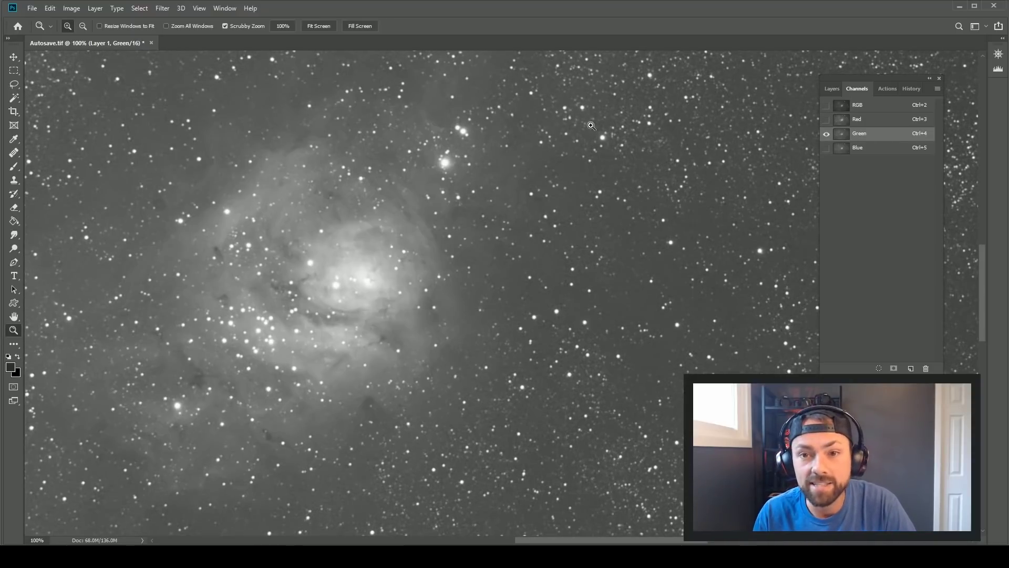
click(870, 124)
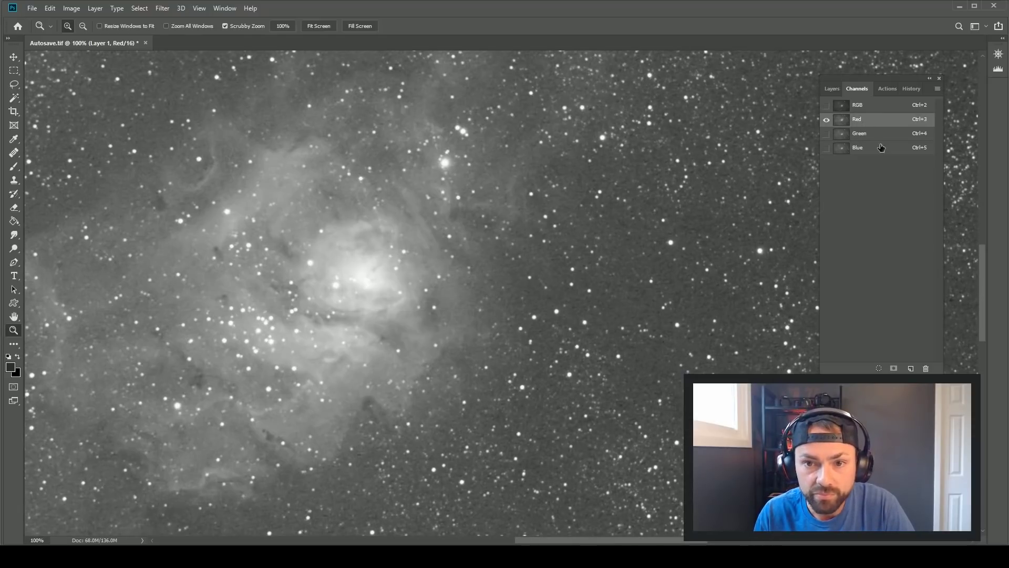
click(882, 148)
Step: Compare the nebula core and star sizes between the green and blue channels
drag(407, 340, 465, 315)
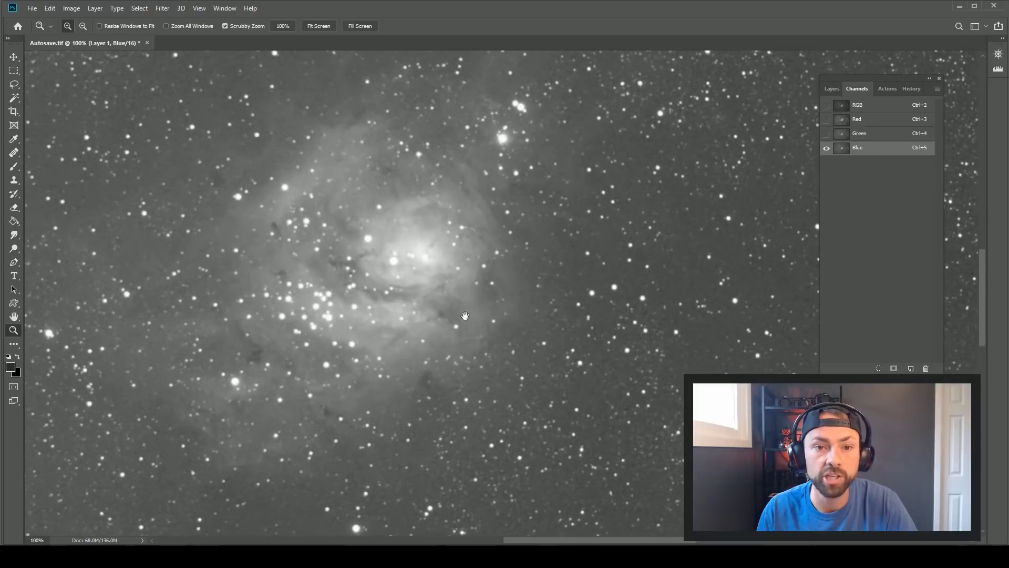
click(864, 134)
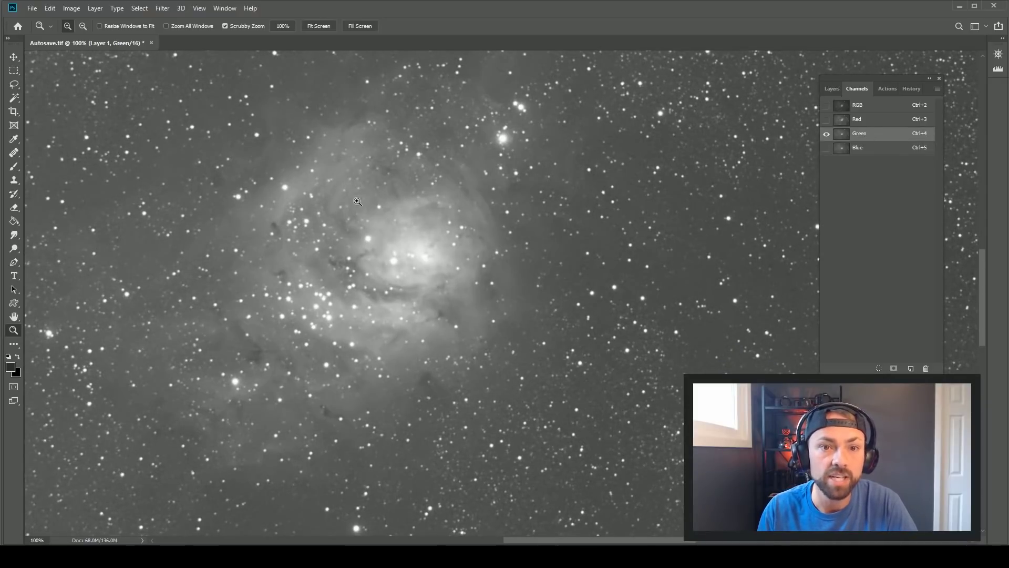
click(875, 152)
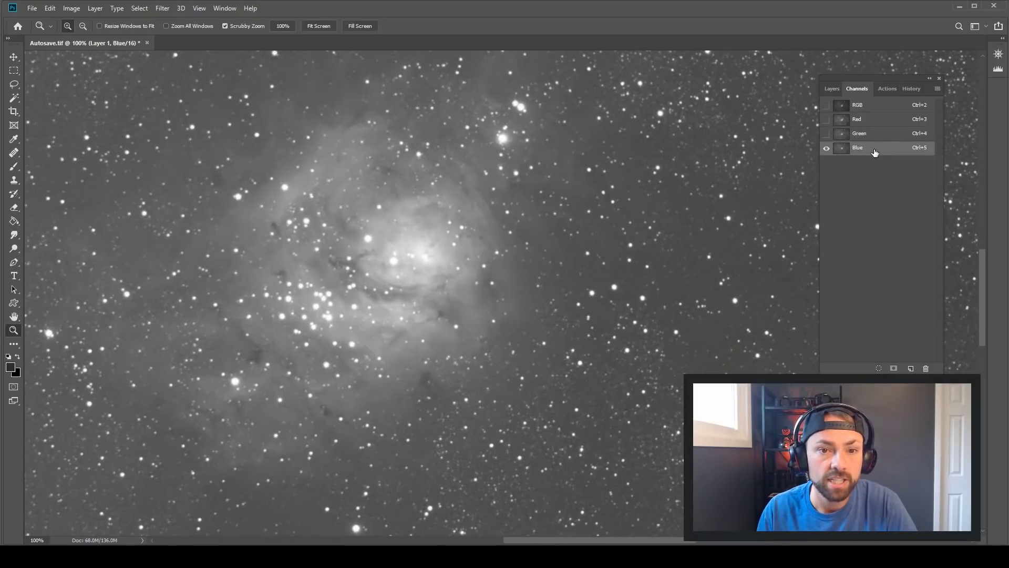
click(882, 138)
click(878, 150)
click(875, 138)
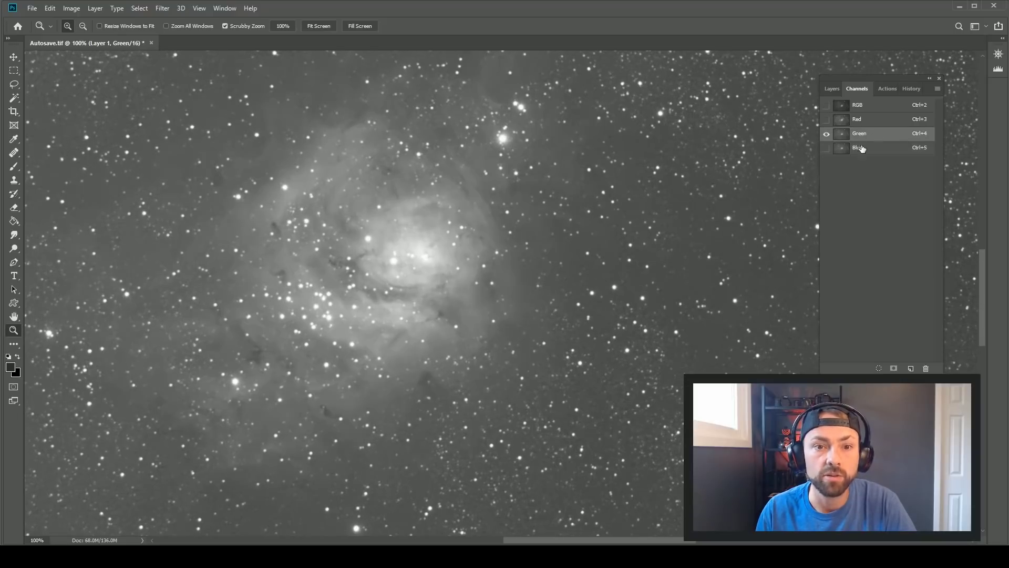
click(865, 149)
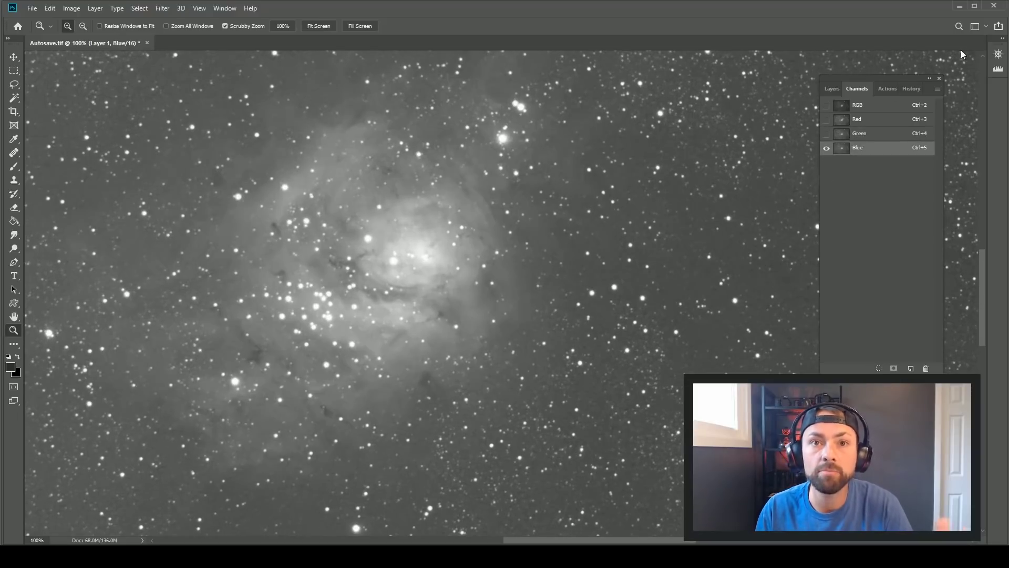
Step: Review the red channel once more, restore the RGB composite and view the whole nebula at 50%
click(883, 119)
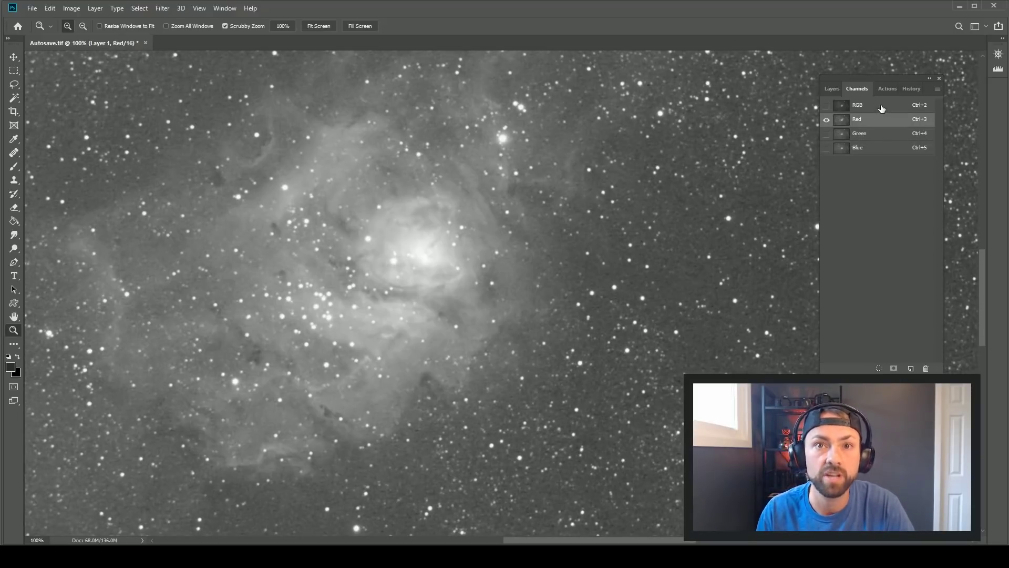
click(882, 108)
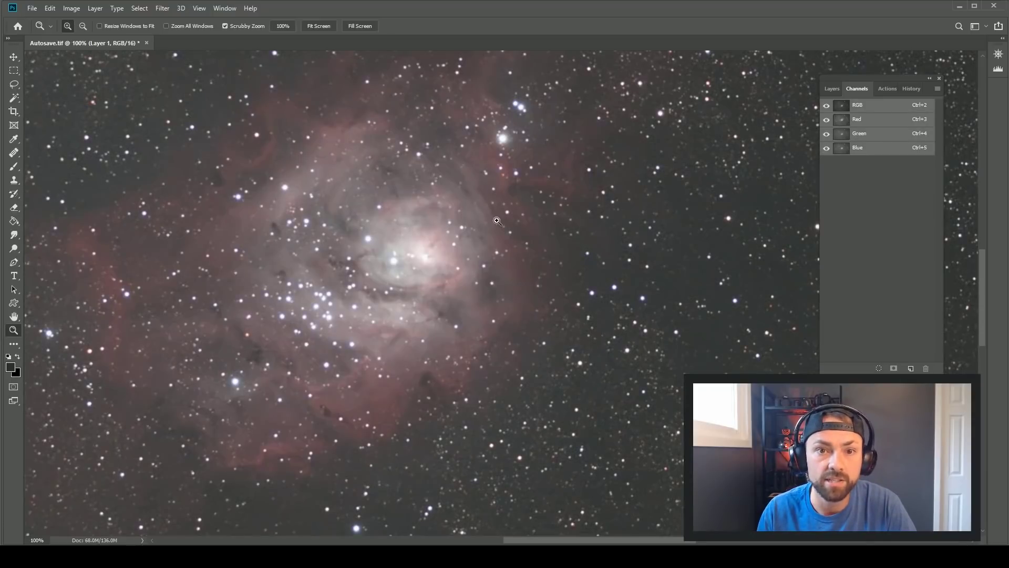
alt+click(505, 307)
alt+click(504, 316)
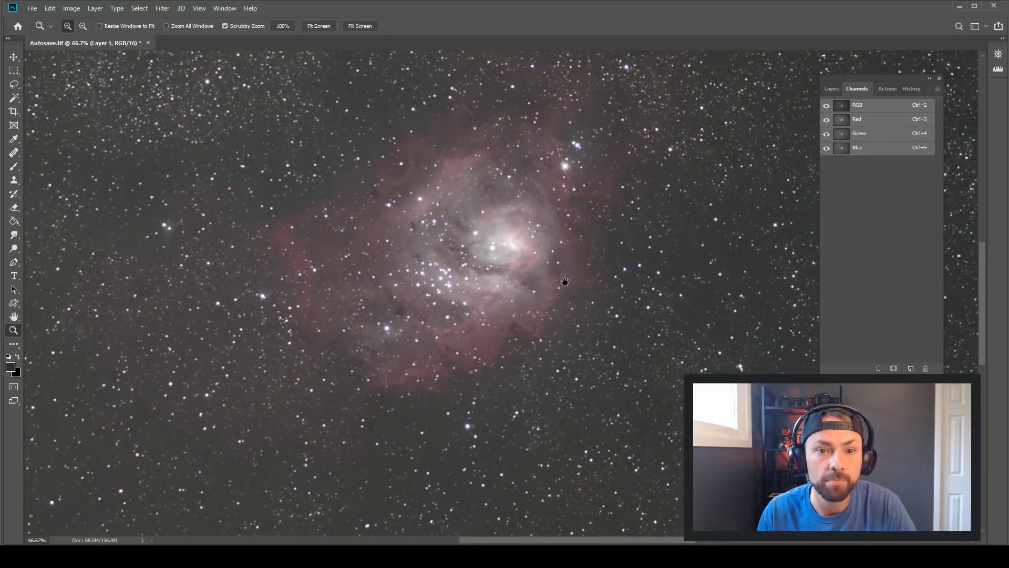
drag(600, 268, 540, 254)
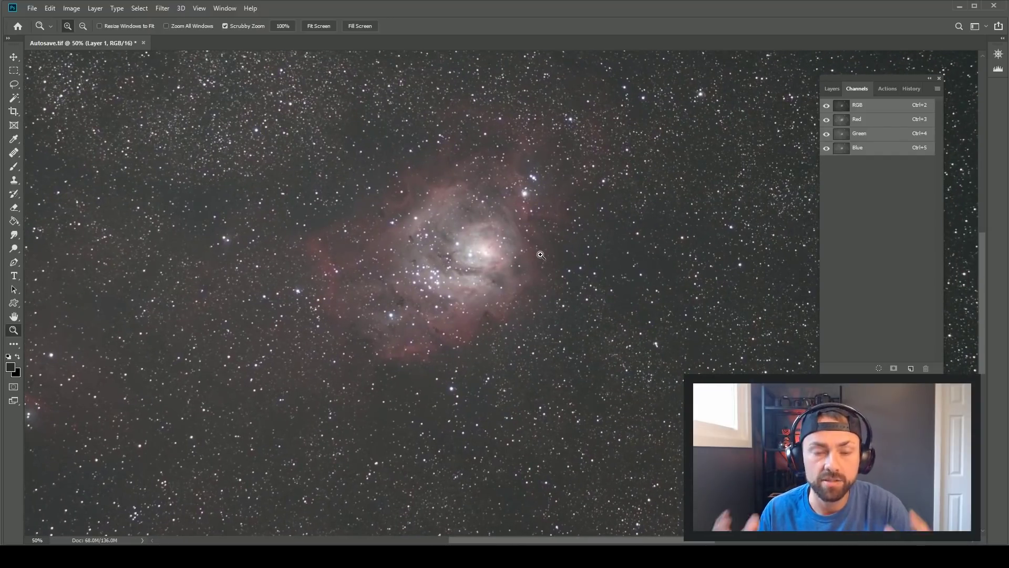
Step: Compare the nebula's green and blue channels, examining the blue channel's detail at 200% magnification
click(832, 89)
click(865, 89)
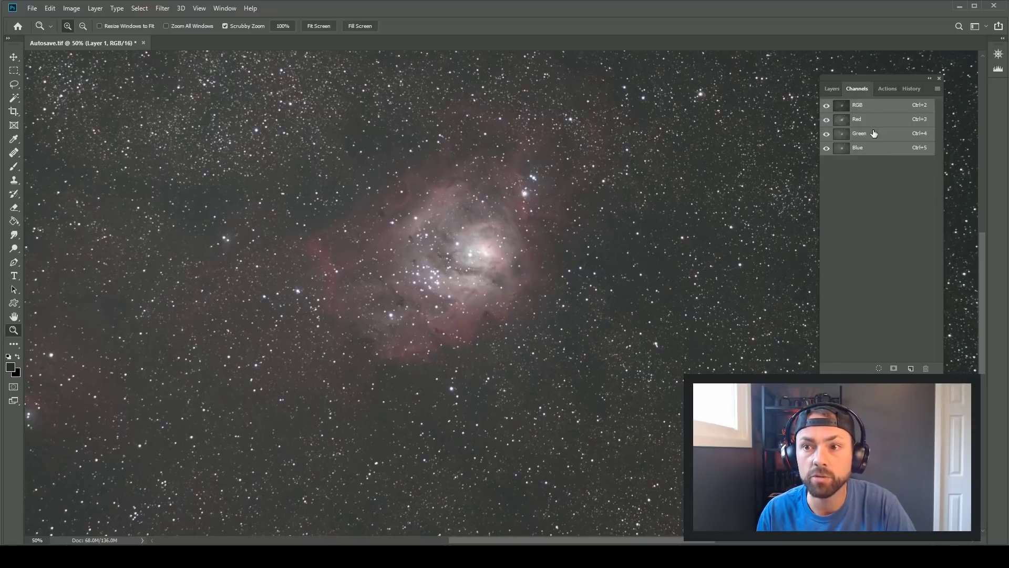
click(876, 136)
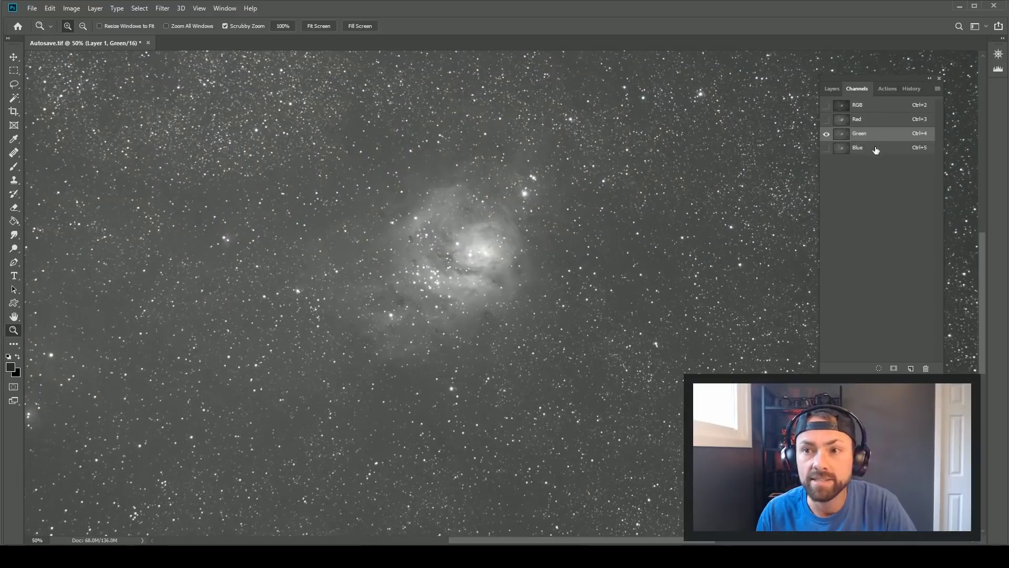
click(862, 148)
key(ctrl+1)
Step: Copy the red channel and paste it into a new 4244 x 2800 pixel, 8-bit grayscale document at 100 pixels/inch
key(ctrl+3)
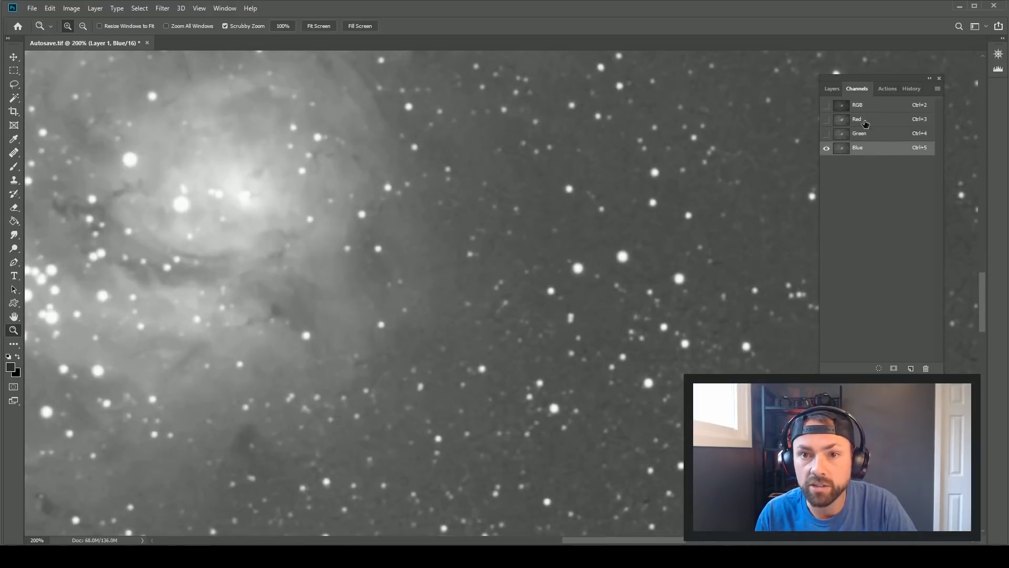
key(ctrl+minus)
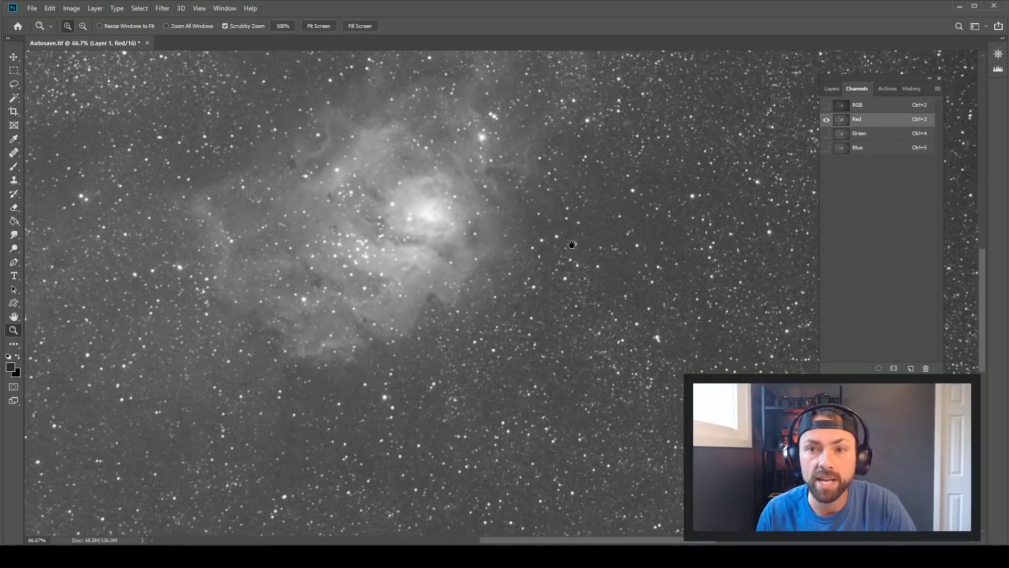
drag(570, 241, 616, 230)
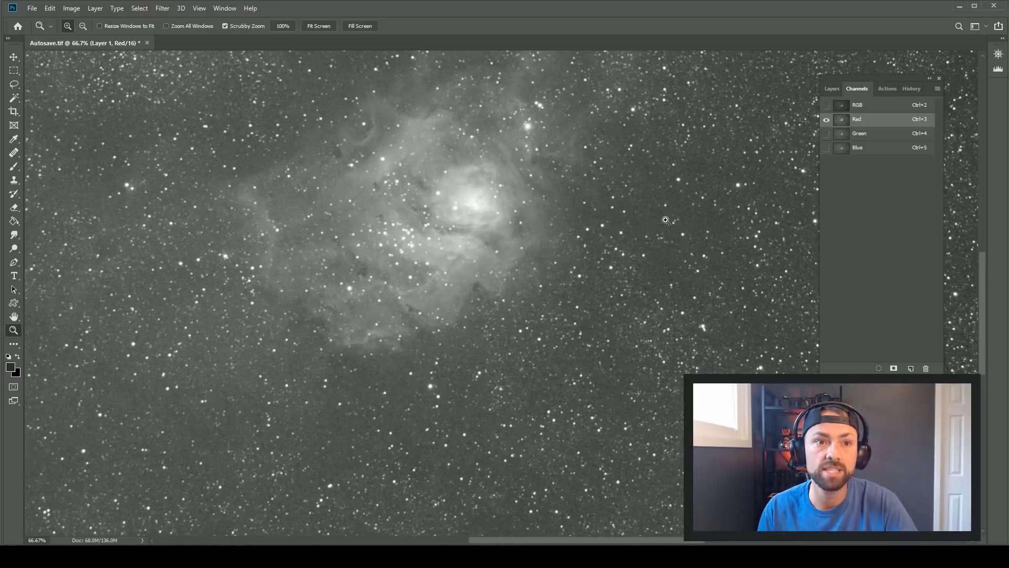
click(31, 8)
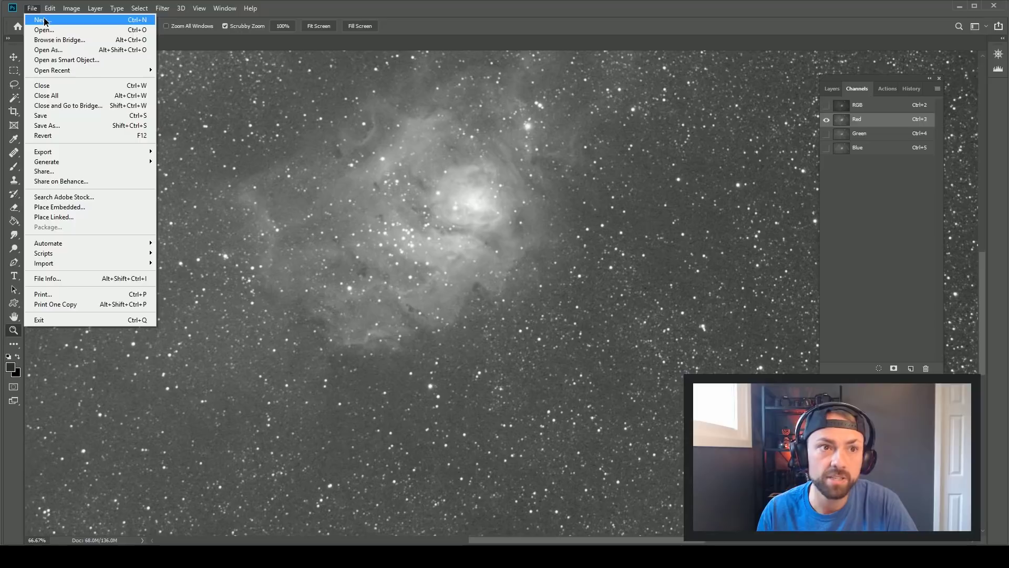
click(45, 21)
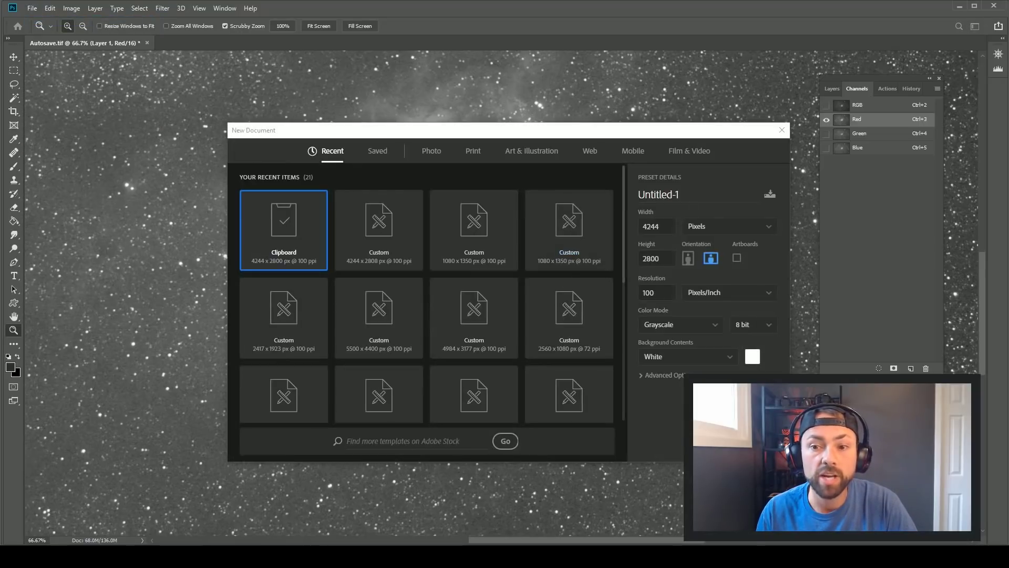
key(Return)
key(ctrl+v)
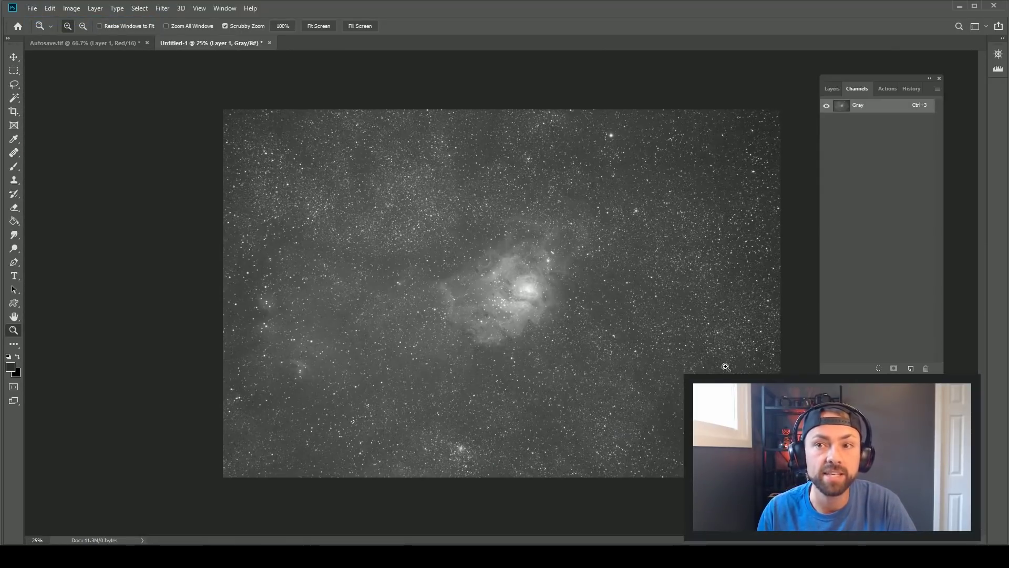
Step: Open the pasted grayscale copy in the Camera Raw filter and enlarge the area beside the nebula core to 200%
click(111, 42)
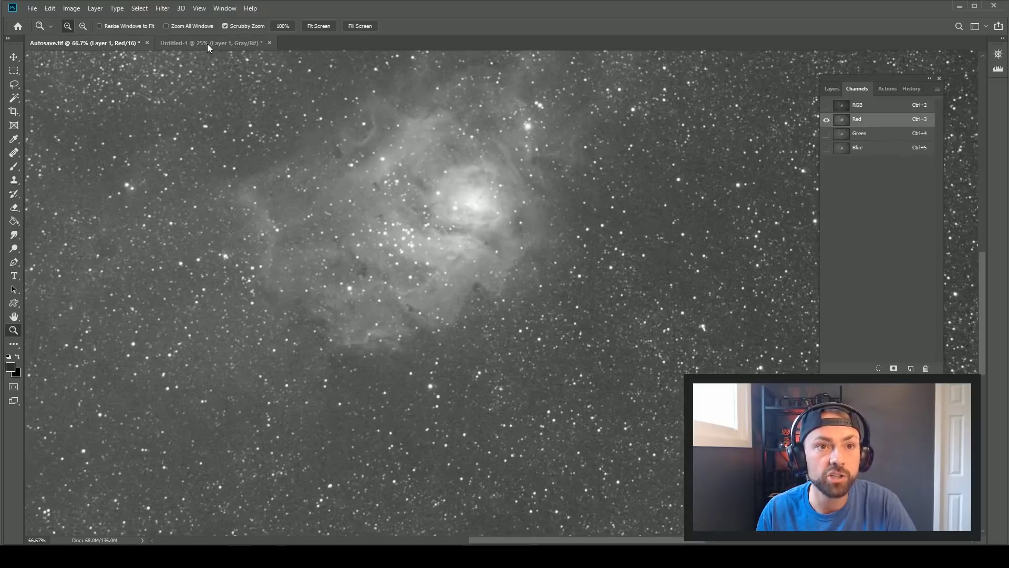
click(207, 43)
drag(541, 303, 674, 204)
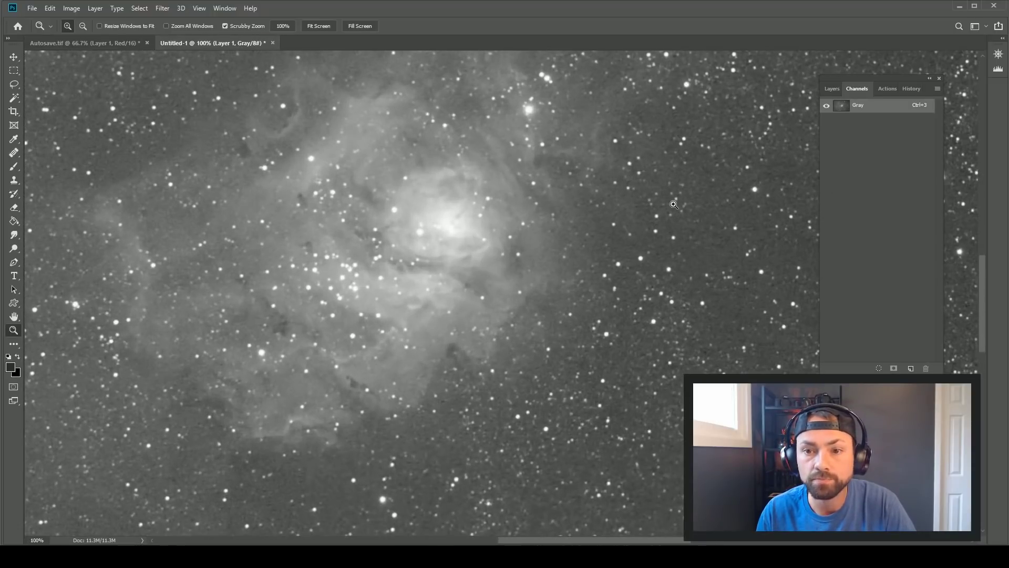
click(132, 8)
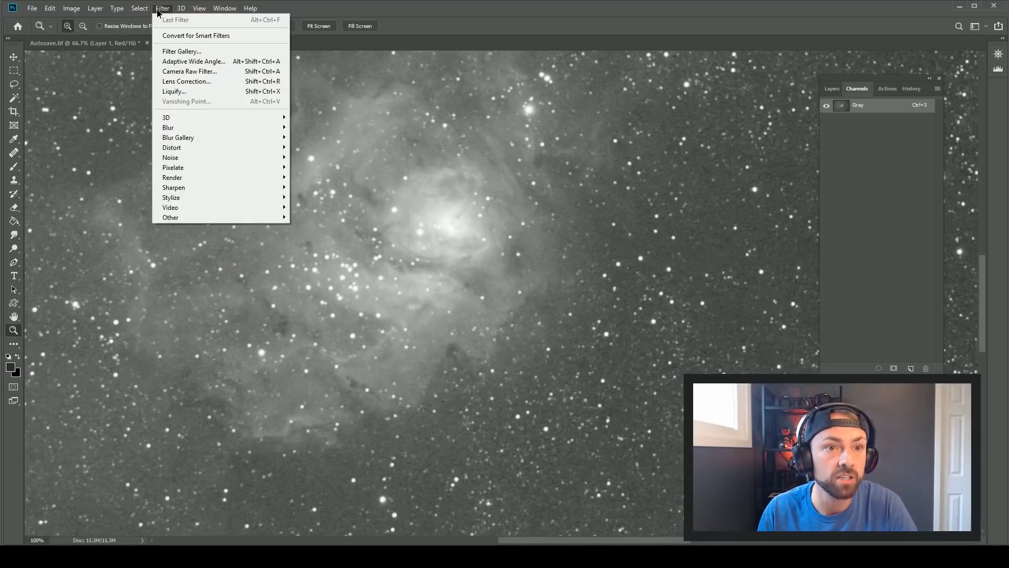
click(229, 72)
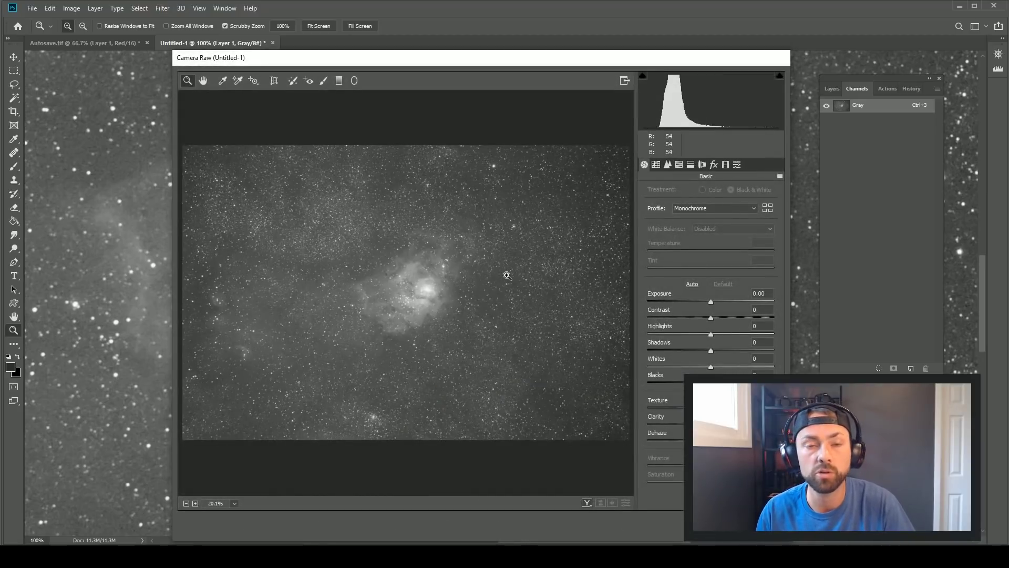
click(395, 286)
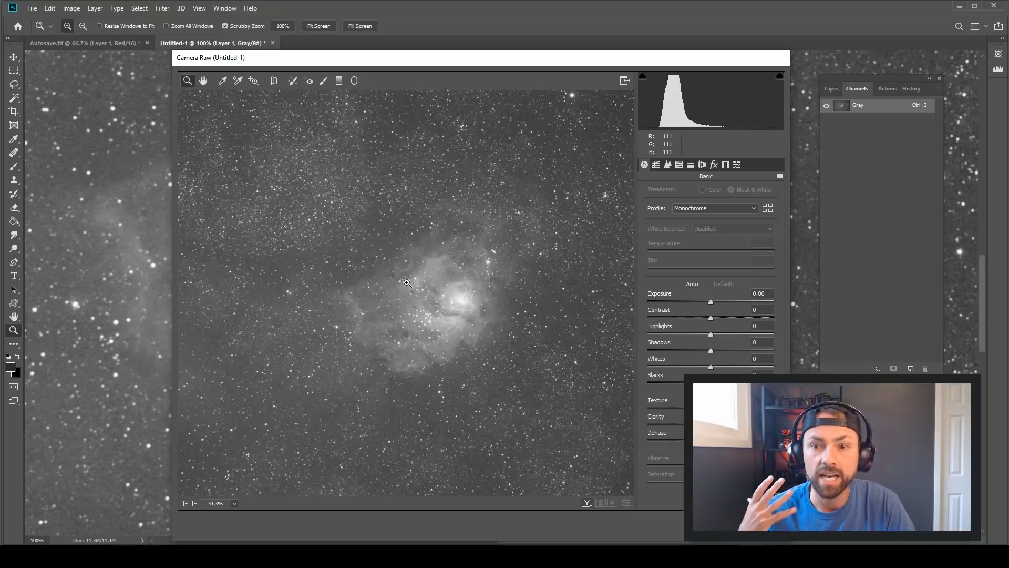
drag(418, 310, 364, 283)
key(ctrl+plus)
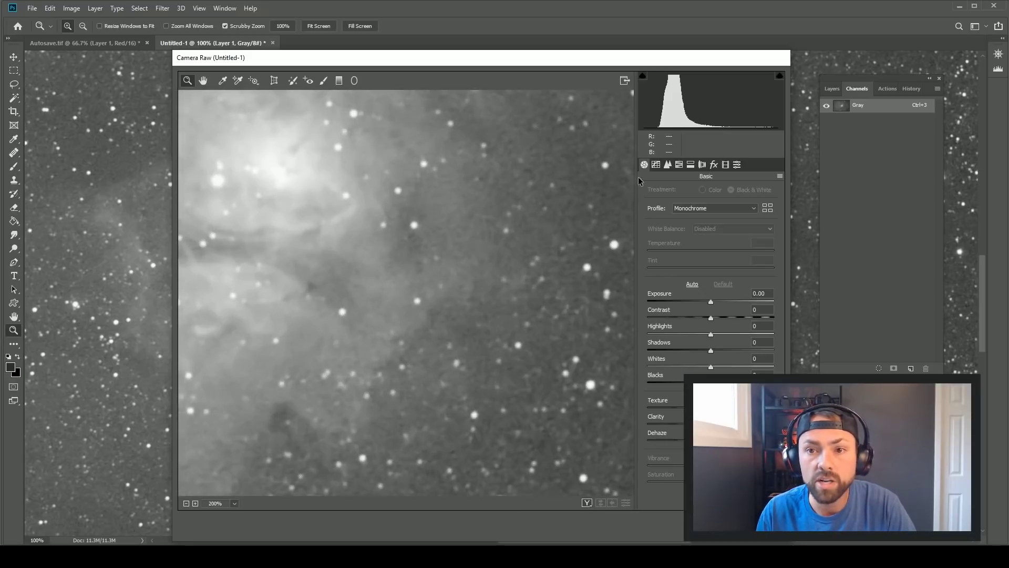
Step: Apply Luminance noise reduction of 22 to the grayscale copy in Camera Raw, comparing it with the unreduced image at 100%
click(668, 165)
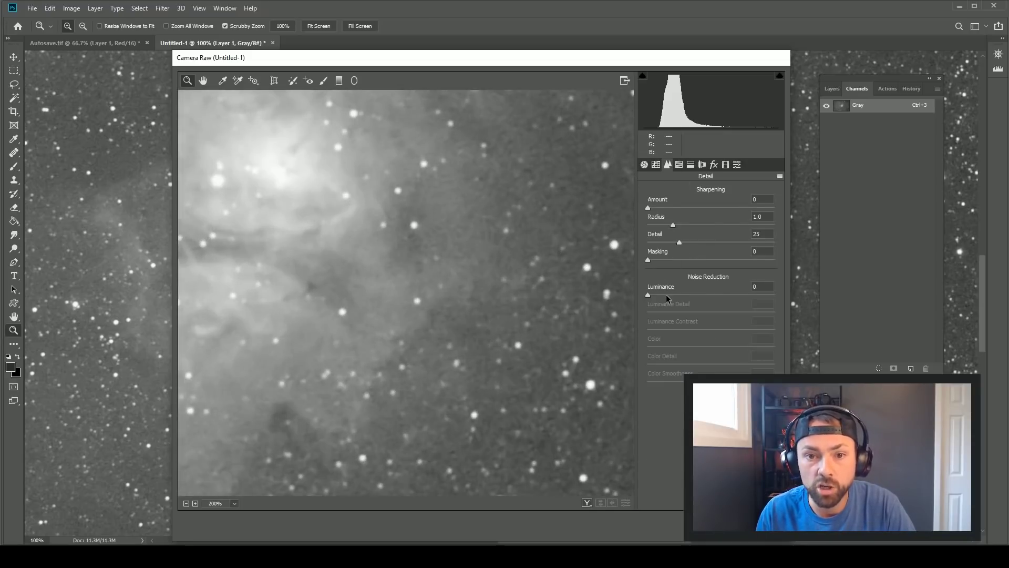
drag(666, 295, 676, 295)
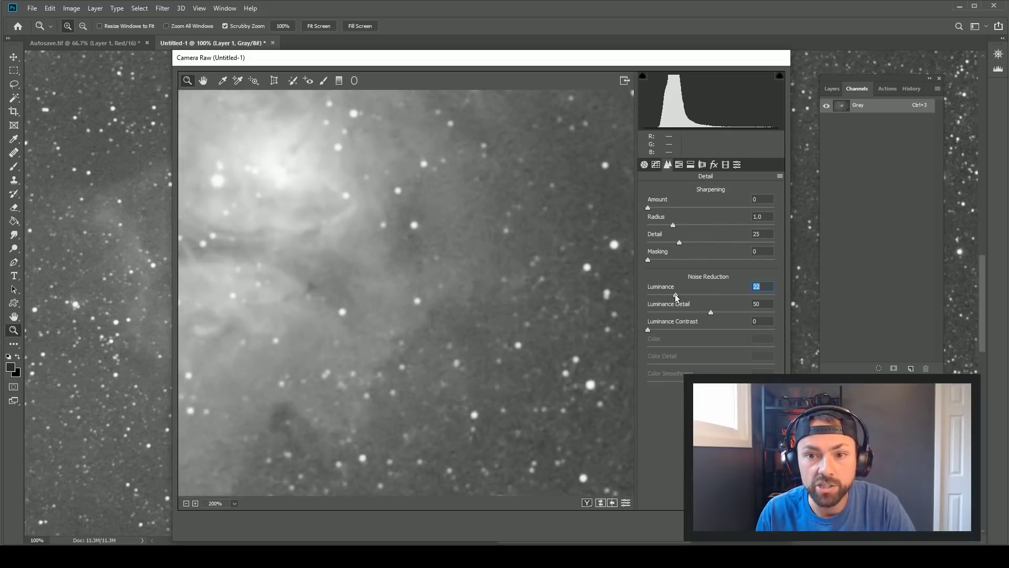
alt+click(554, 301)
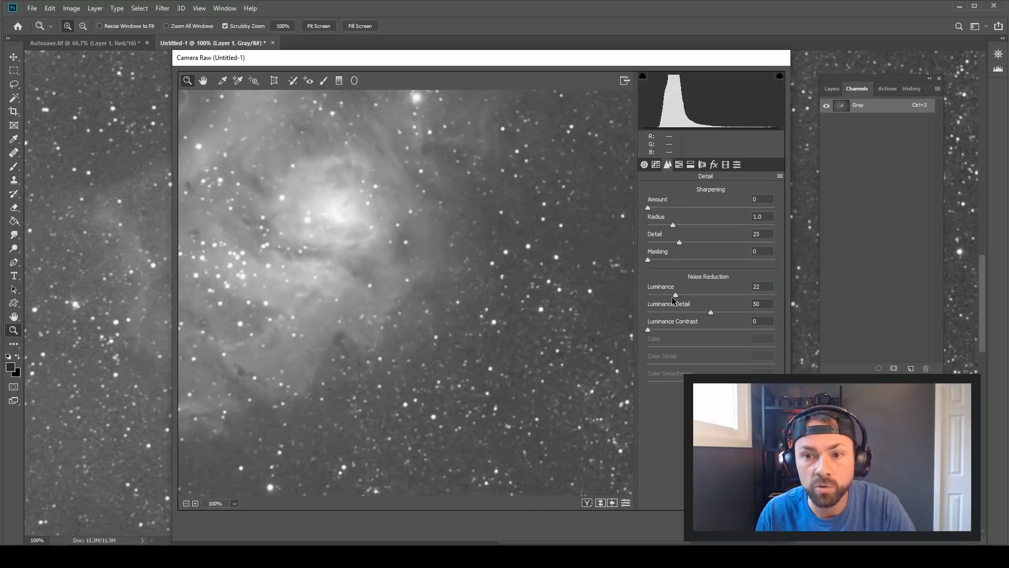
drag(674, 295, 639, 294)
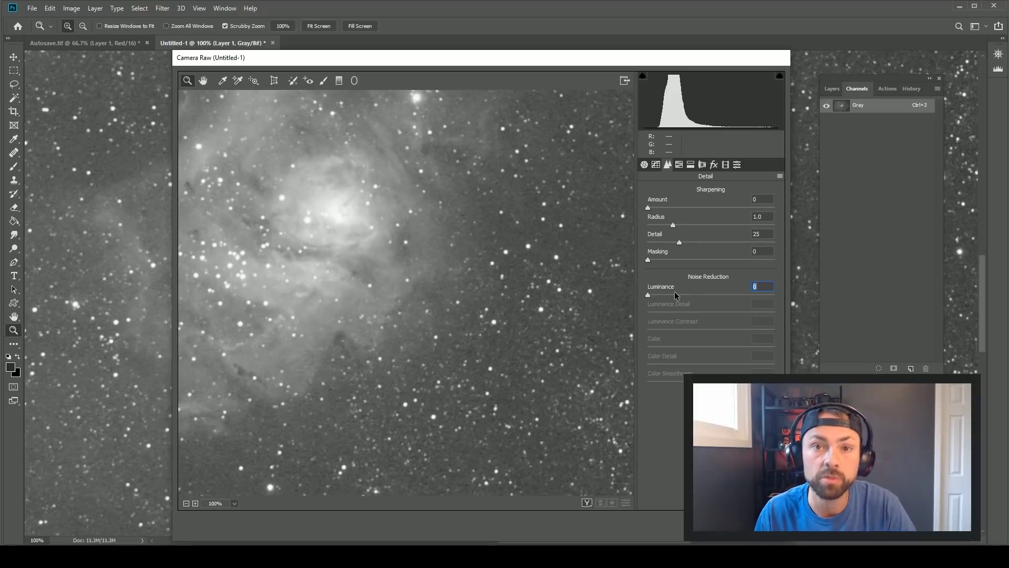
drag(674, 294, 671, 295)
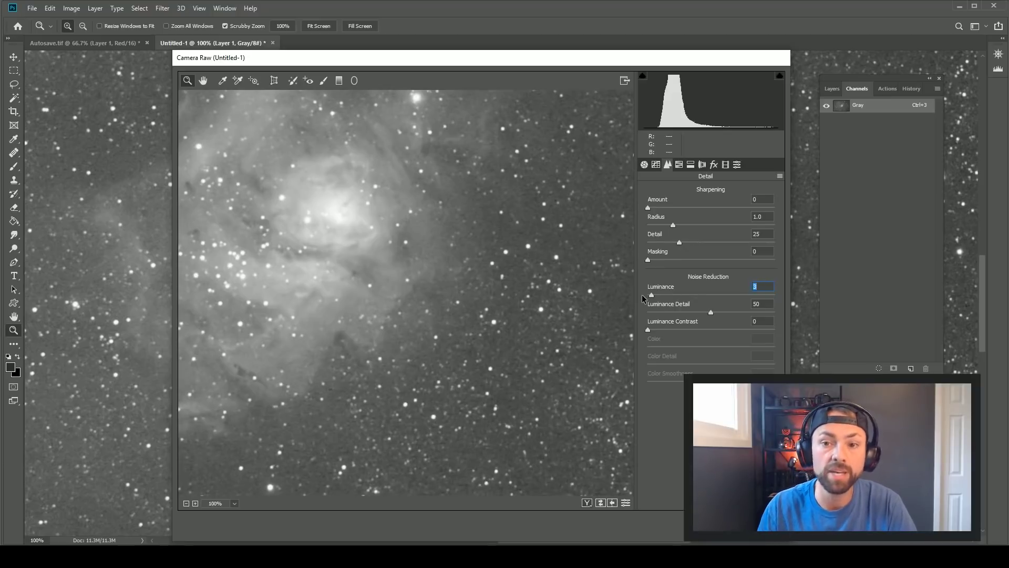
double_click(652, 294)
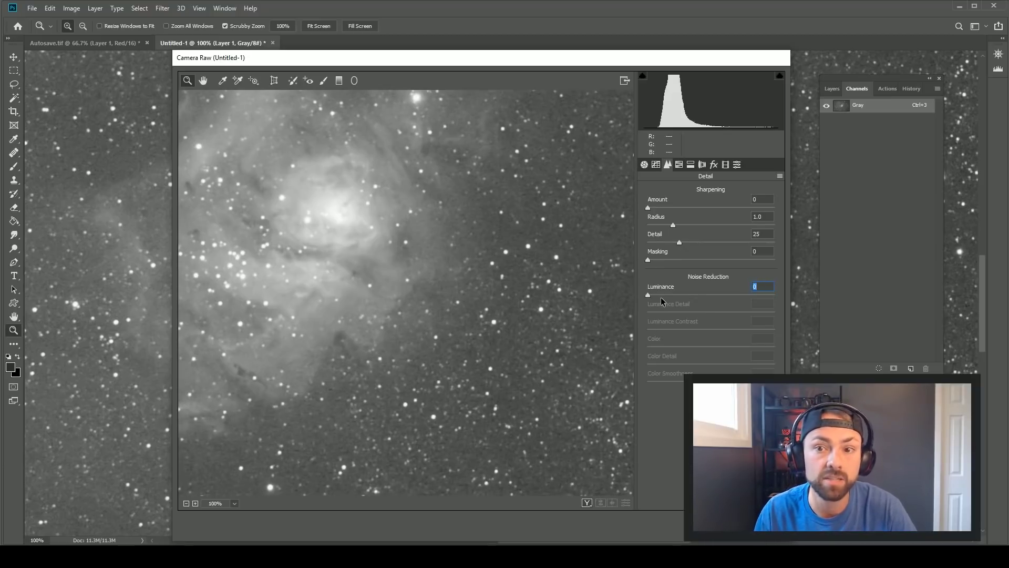
click(675, 295)
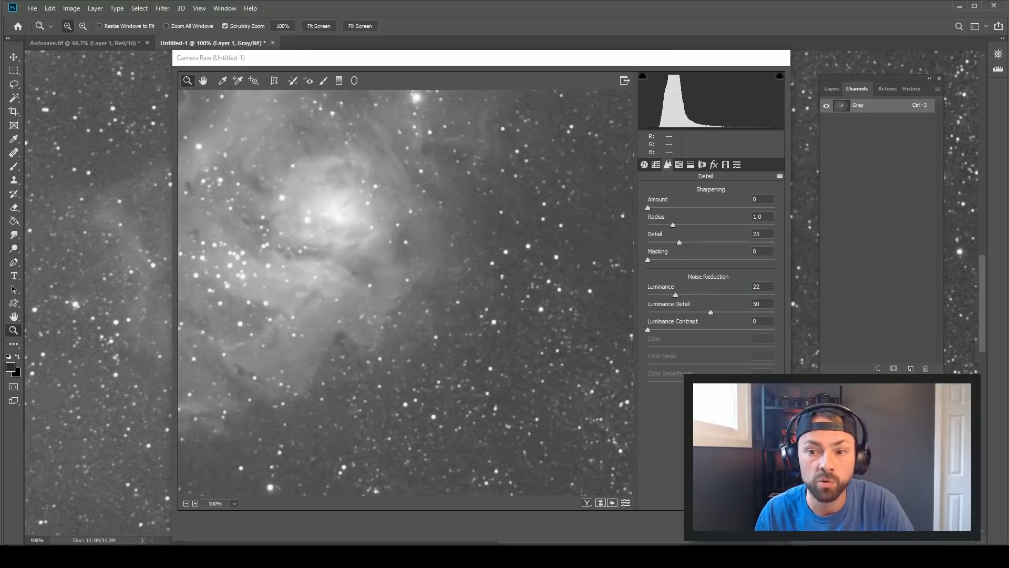
key(Return)
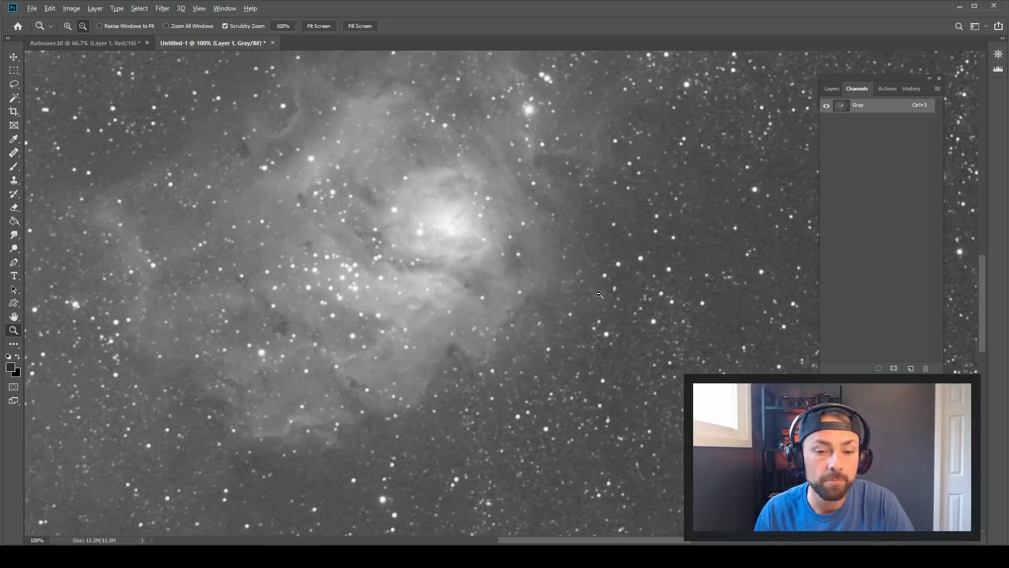
Step: Paste the noise-reduced grayscale image back into the red channel of Autosave.tif and enlarge the nebula core to 200%
alt+click(580, 297)
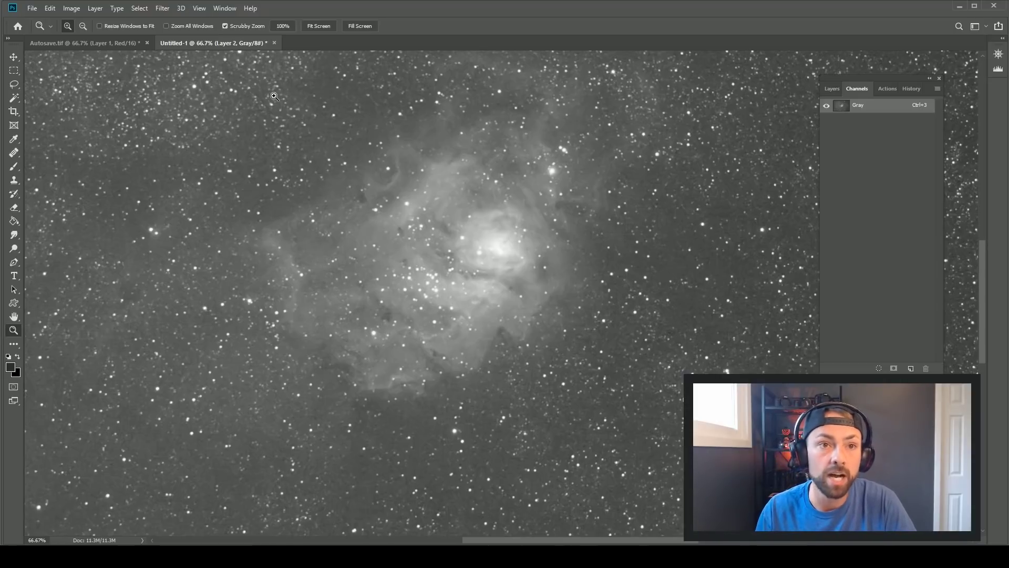
click(118, 43)
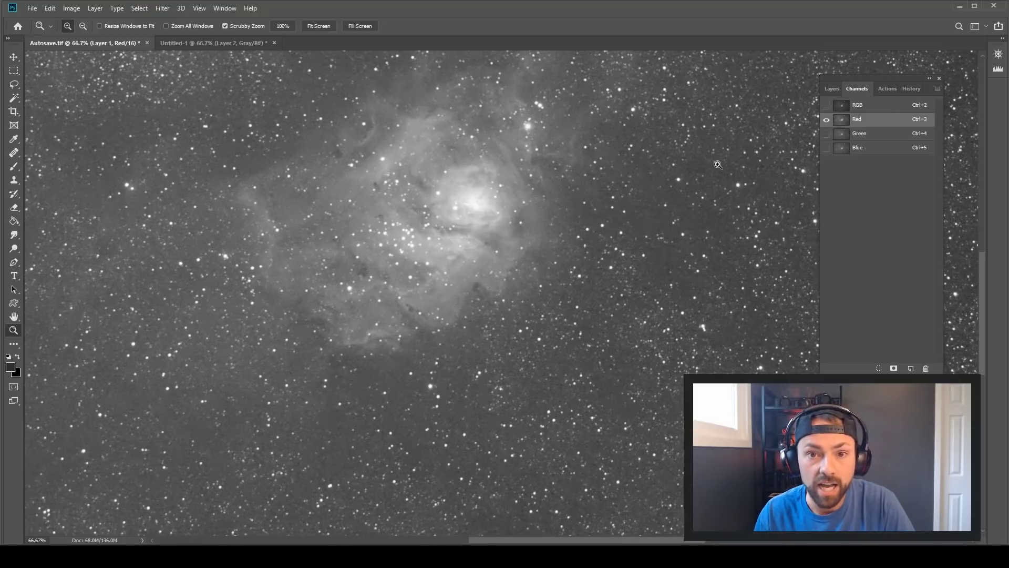
click(488, 229)
click(487, 229)
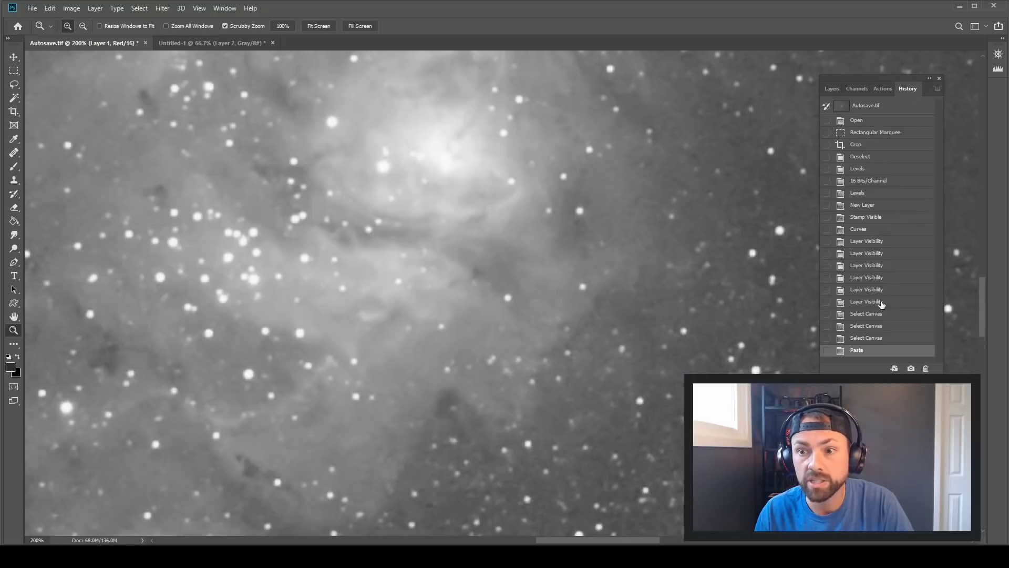
Step: Compare the red channel's noise before and after the paste using the document's history states
click(867, 337)
click(868, 351)
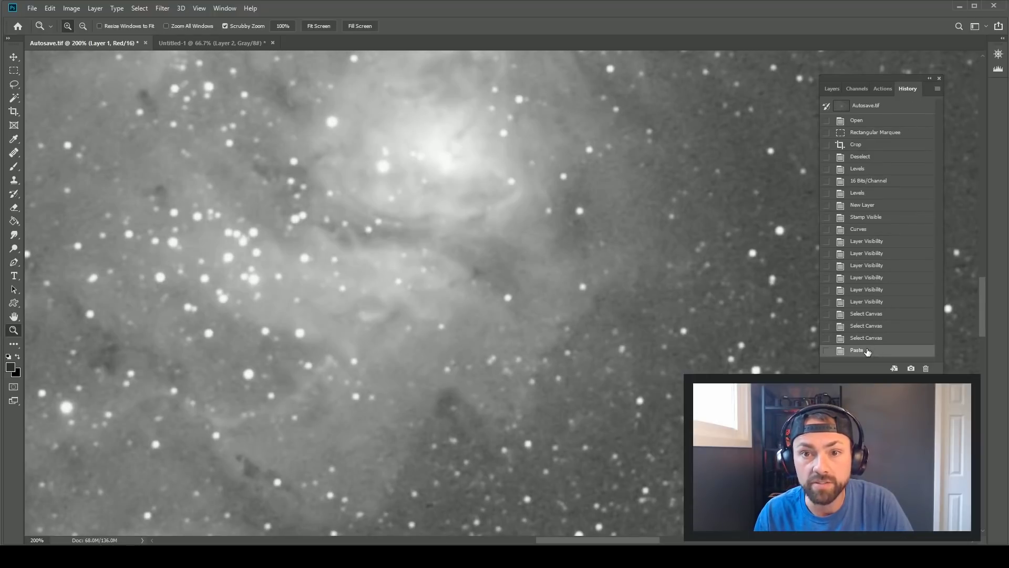
click(872, 339)
click(871, 348)
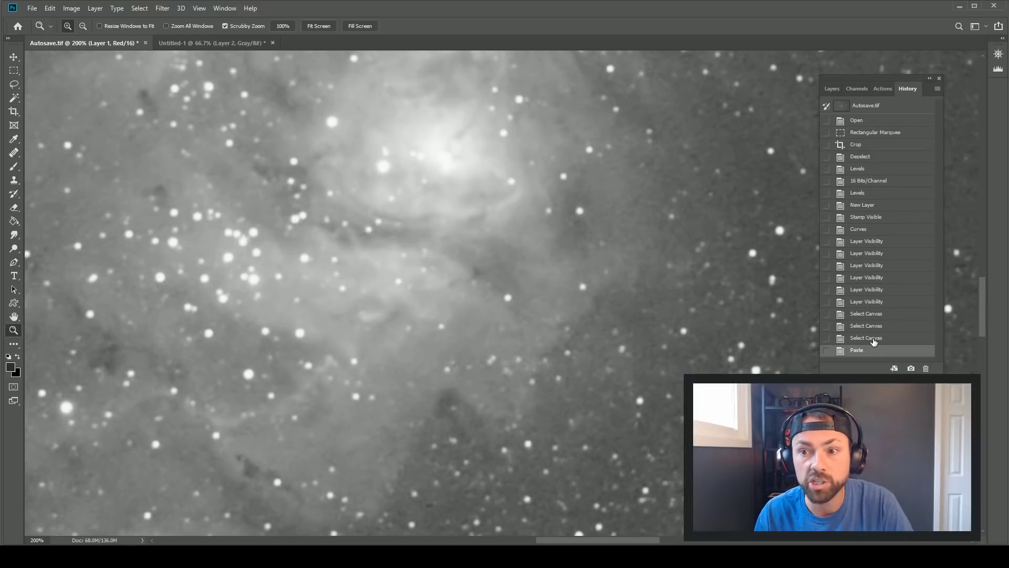
click(871, 339)
click(872, 350)
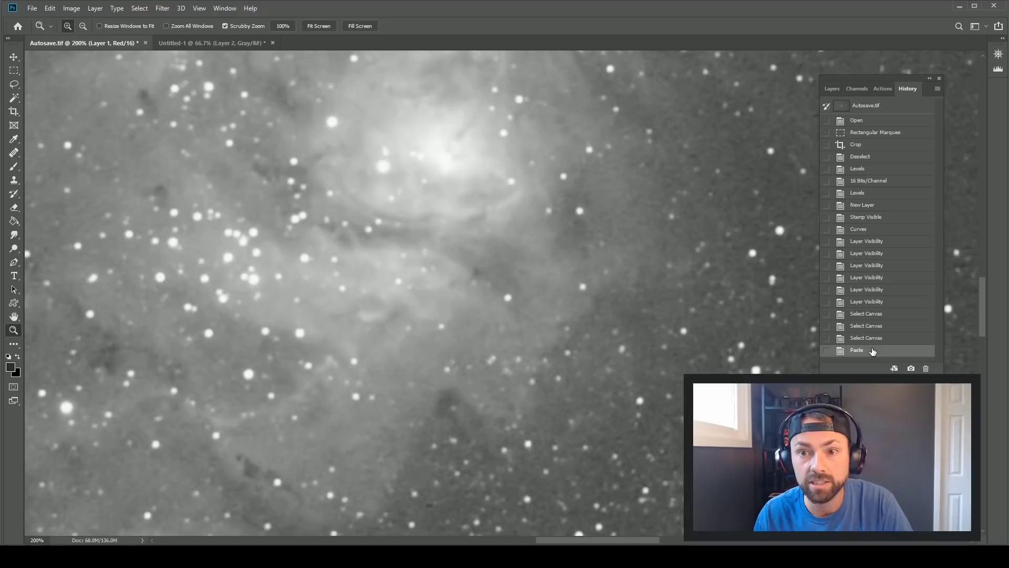
Step: Restore the RGB composite and examine the nebula at 66.7% and the noise beside its core at 200%
click(836, 89)
click(865, 92)
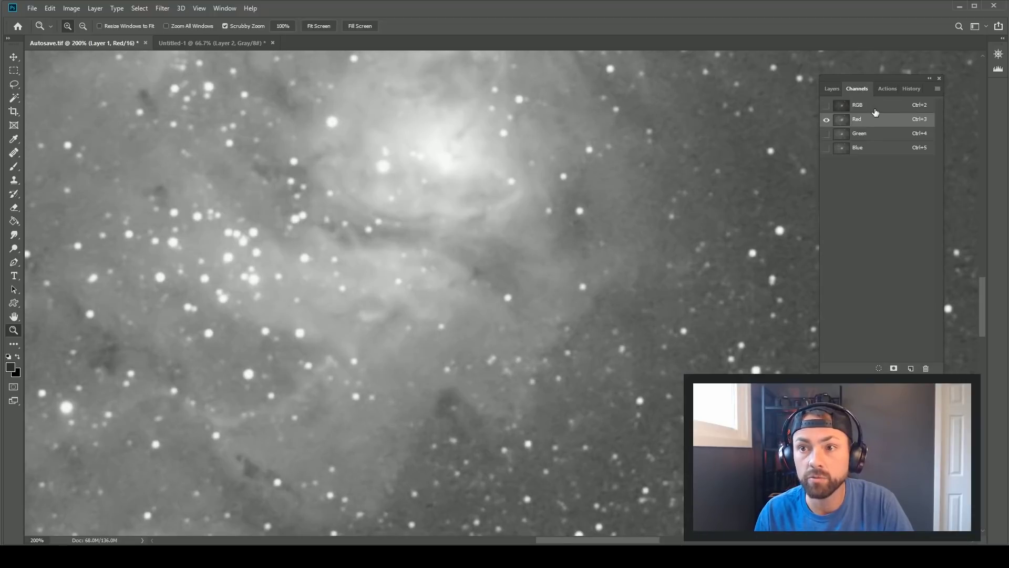
click(865, 106)
alt+click(495, 298)
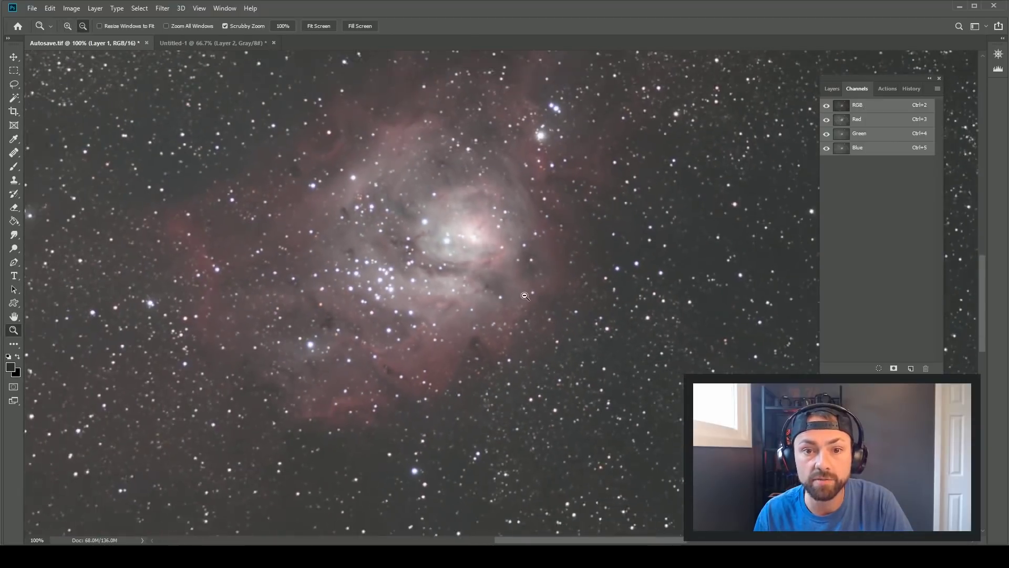
alt+click(494, 299)
drag(510, 314, 540, 295)
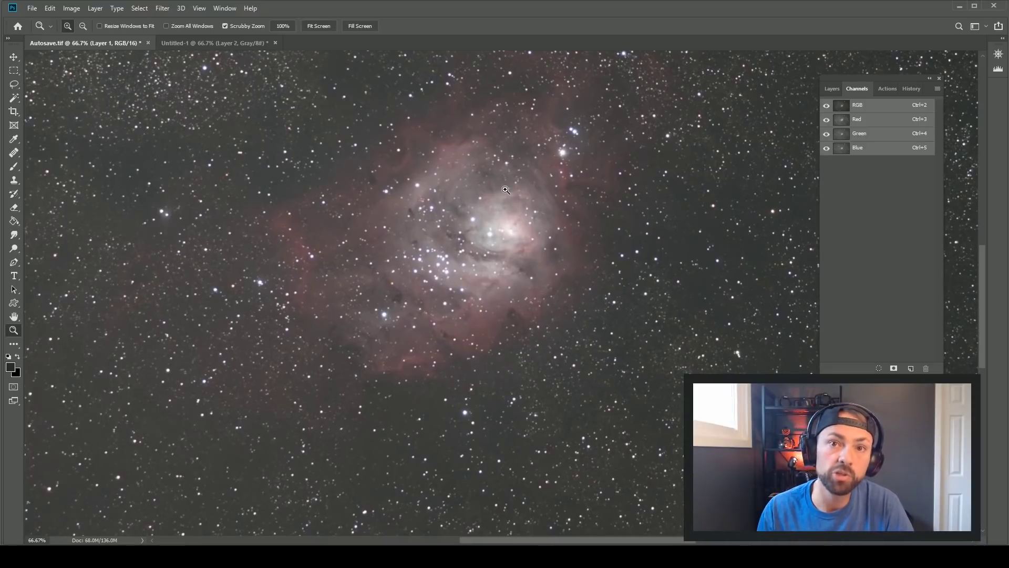
click(578, 161)
click(680, 332)
drag(695, 336, 627, 289)
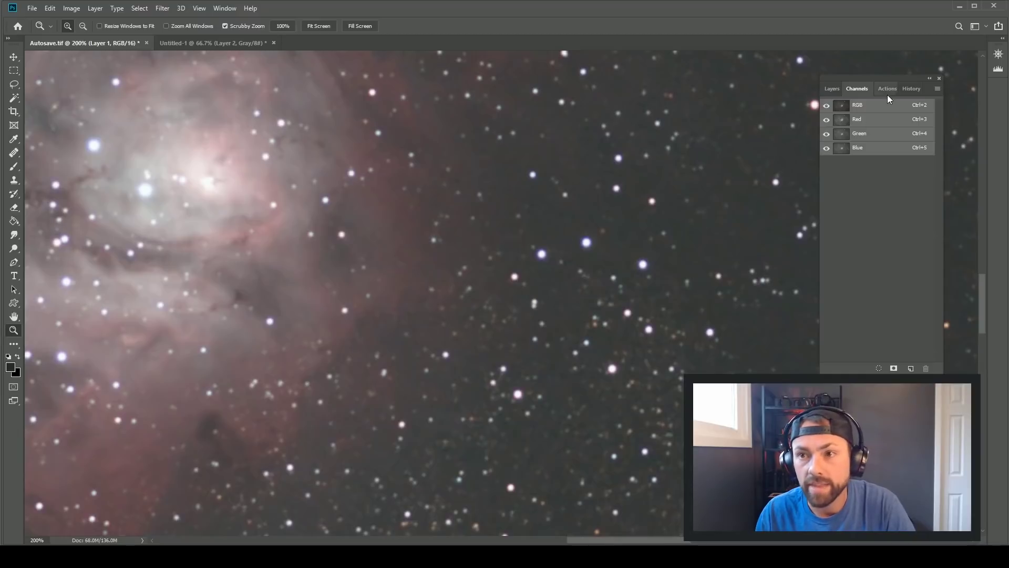
Step: Compare the background noise in the red, green and blue channels at 200% magnification
click(875, 121)
click(874, 134)
click(872, 148)
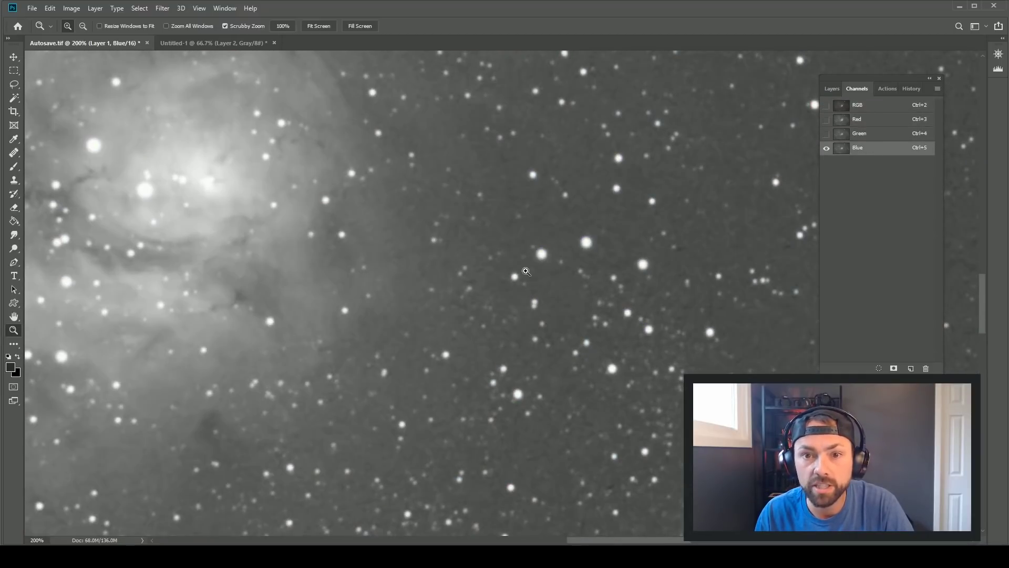
drag(406, 269, 513, 252)
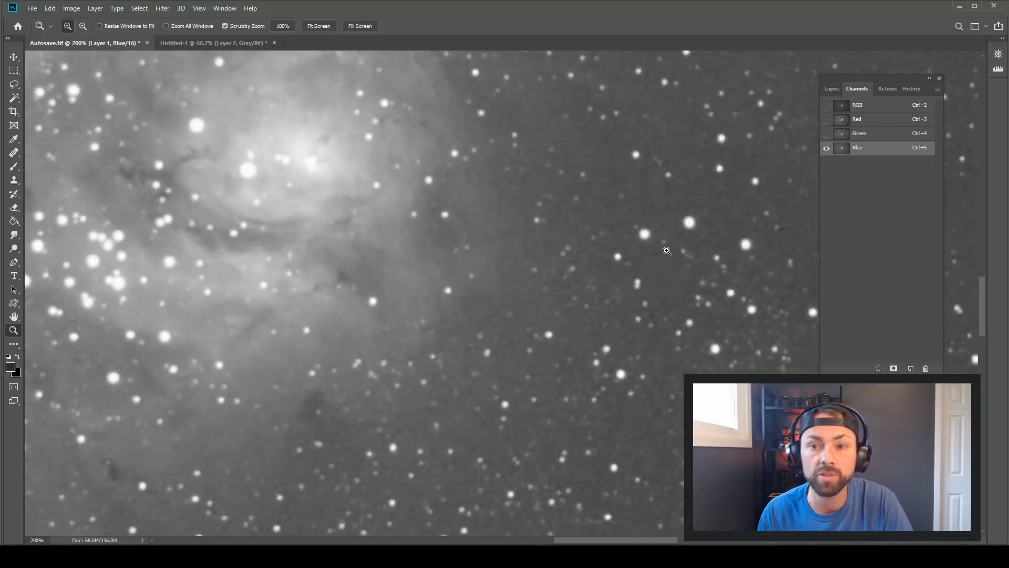
click(882, 135)
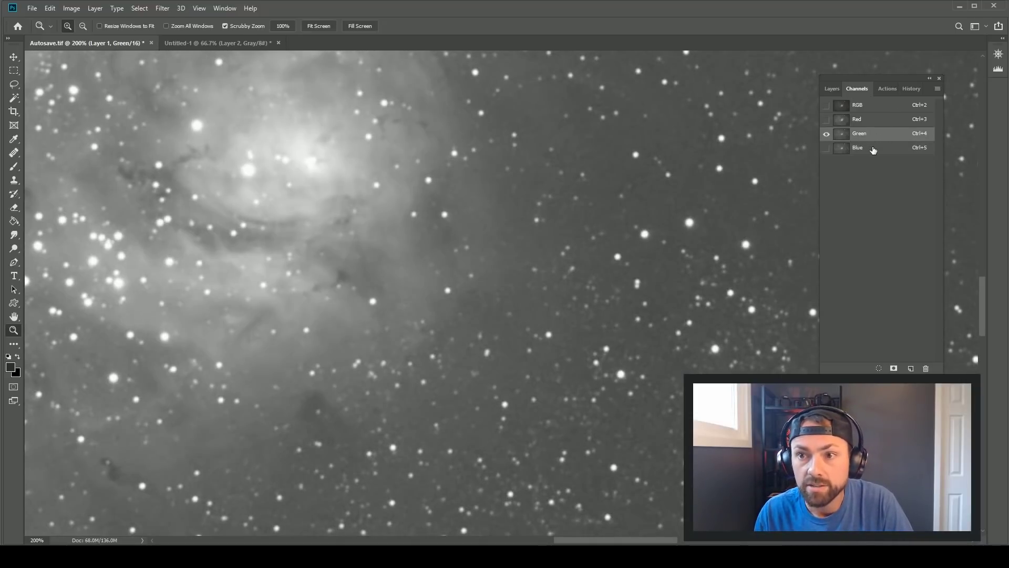
Step: Copy the blue channel of Autosave.tif into Untitled-1 as a new layer and flatten the image
click(874, 149)
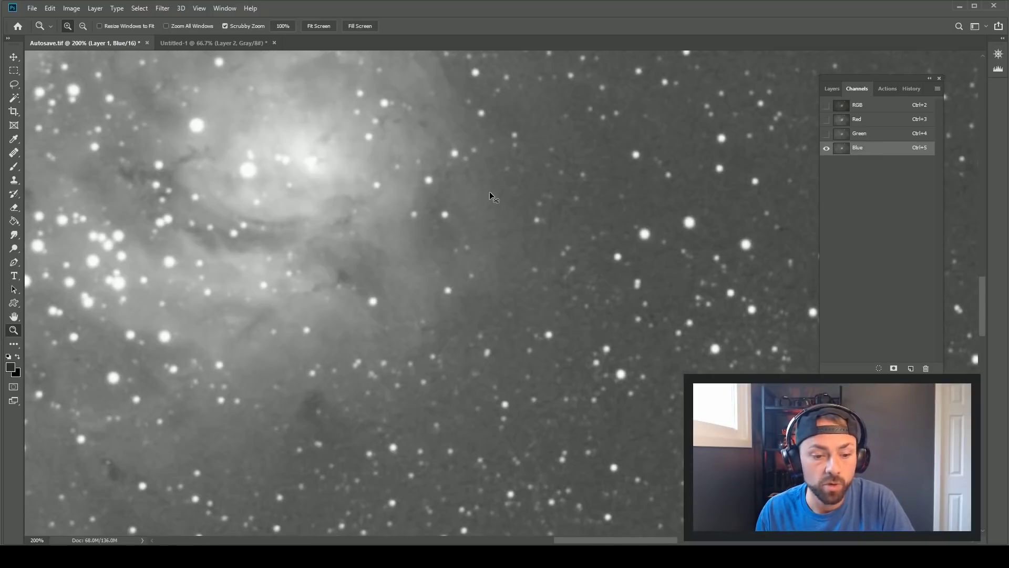
click(203, 43)
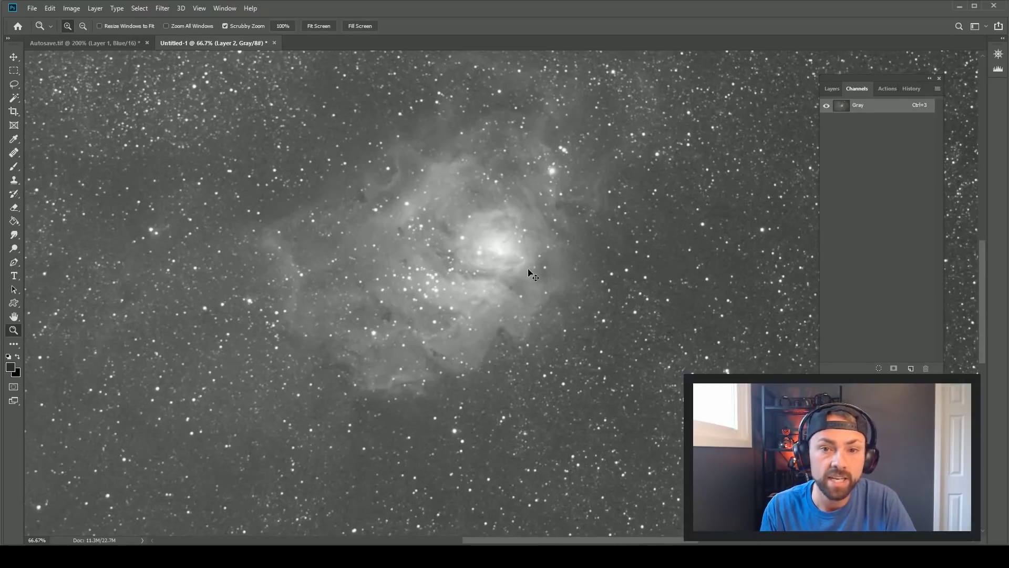
key(ctrl+v)
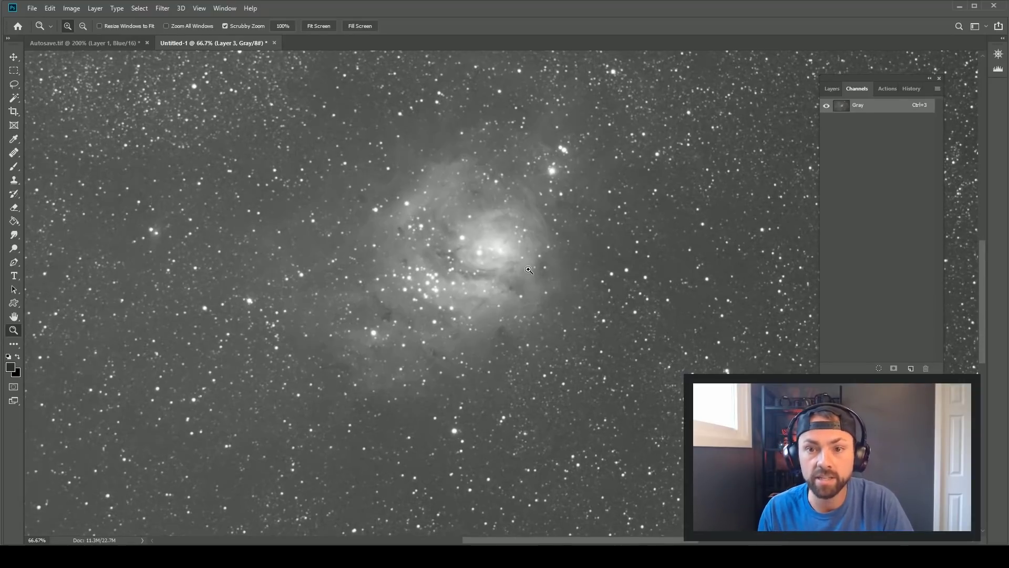
click(837, 88)
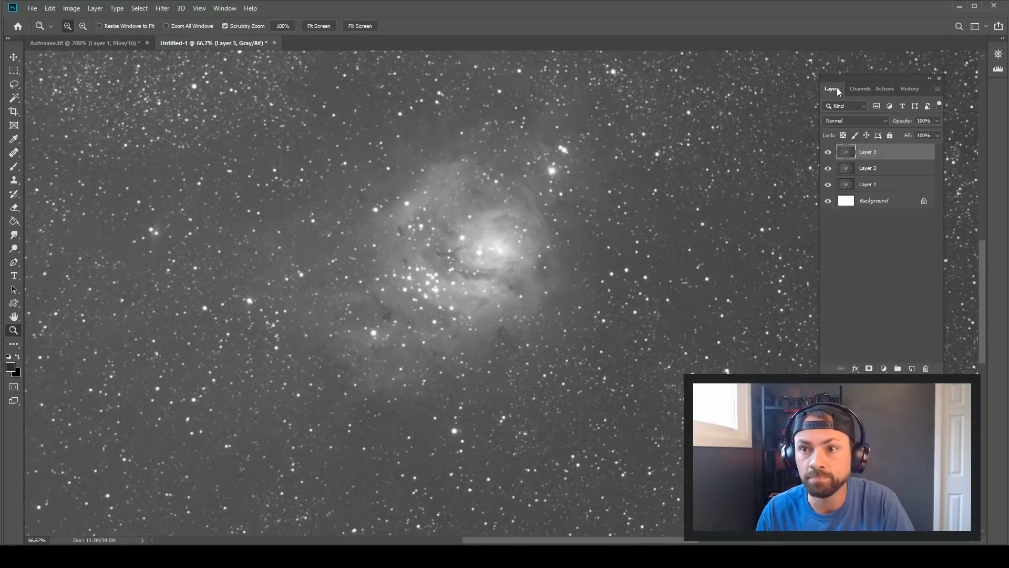
click(95, 9)
click(157, 409)
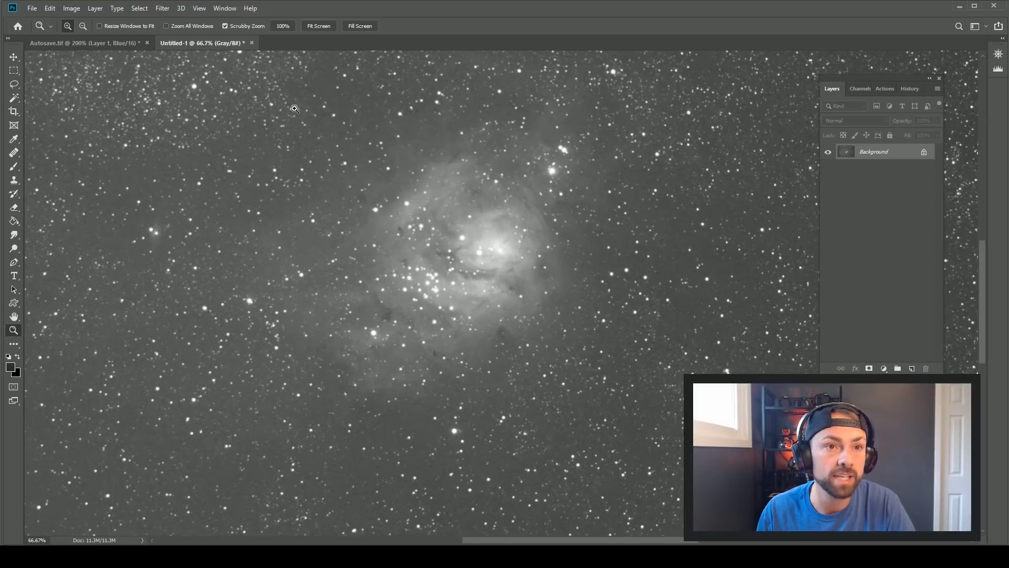
Step: Select the bright stars by Color Range using Highlights with 60% fuzziness and a range of 170
click(142, 11)
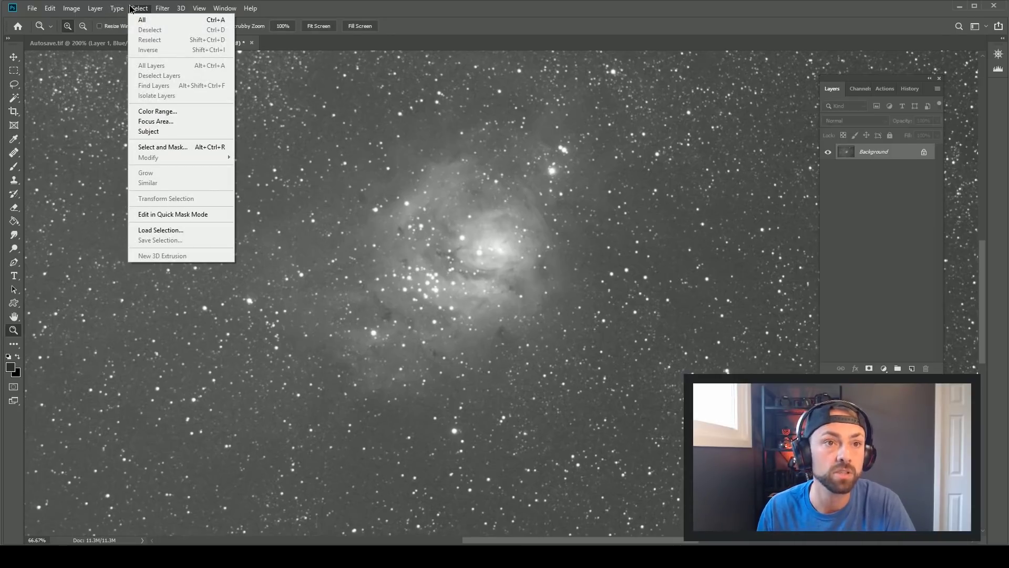
click(179, 111)
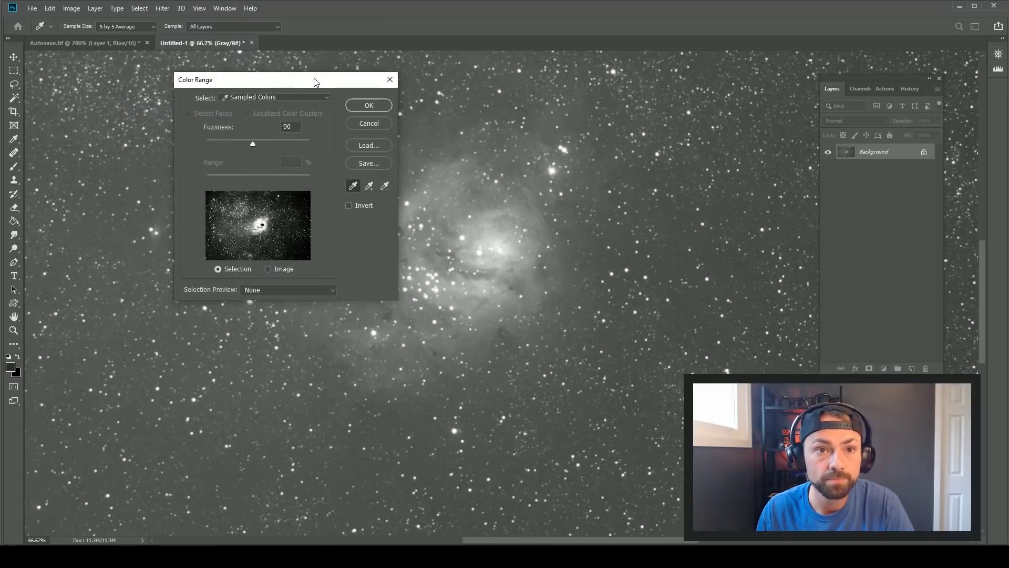
drag(315, 82, 367, 102)
click(342, 115)
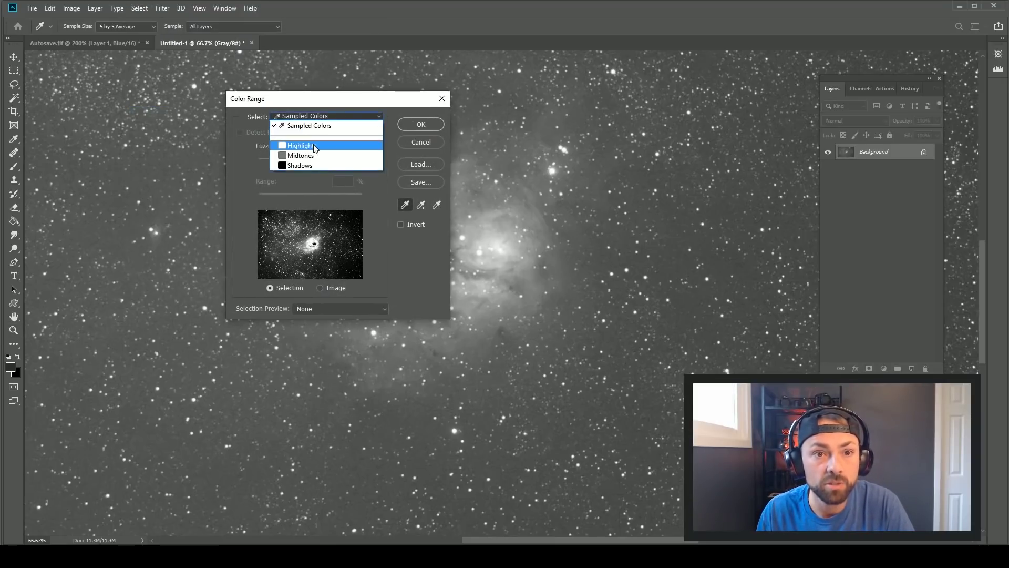
click(315, 147)
drag(292, 163, 323, 162)
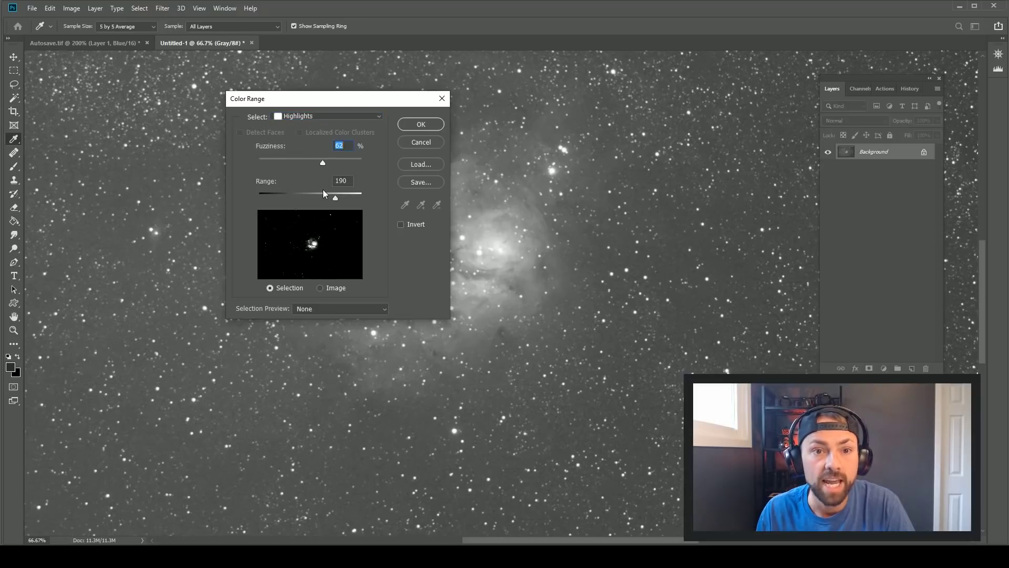
mouse_move(335, 198)
mouse_down()
mouse_move(292, 197)
mouse_move(335, 194)
mouse_move(310, 163)
mouse_move(331, 163)
mouse_move(298, 196)
mouse_move(328, 197)
mouse_up()
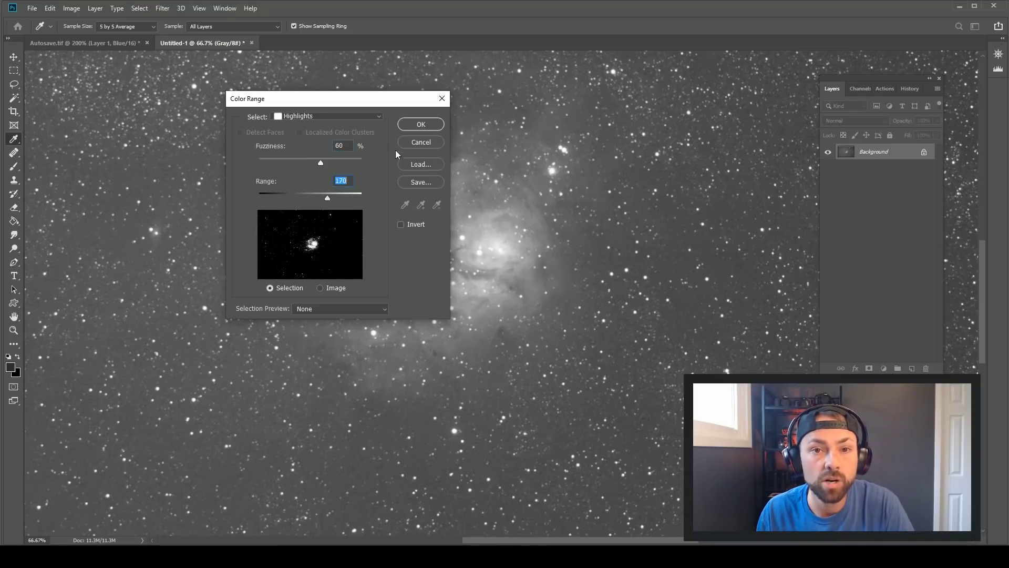
click(421, 124)
Step: Subtract the bright nebula core from the highlights selection with a freehand Lasso outline at 100% magnification
key(z)
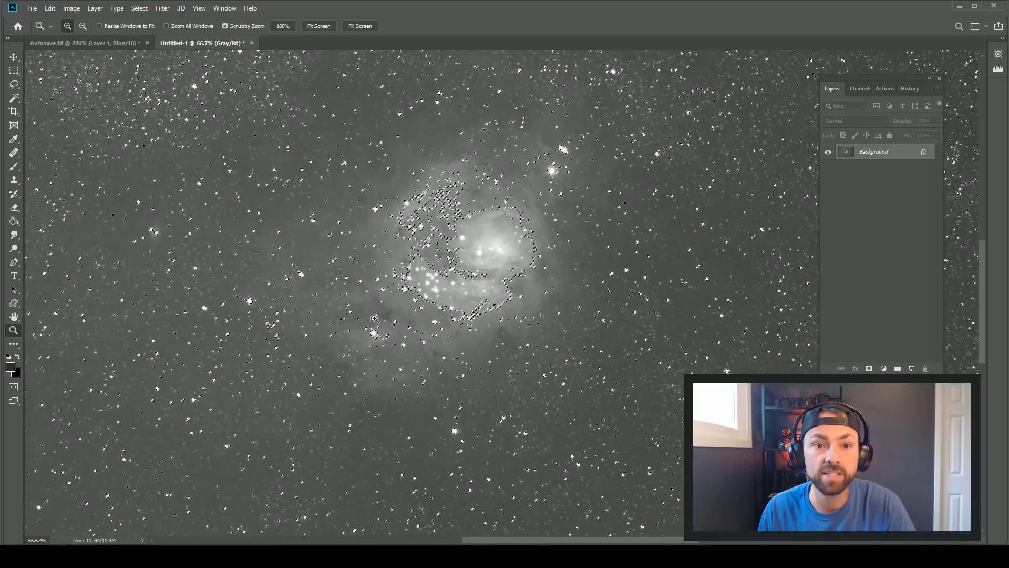
click(434, 302)
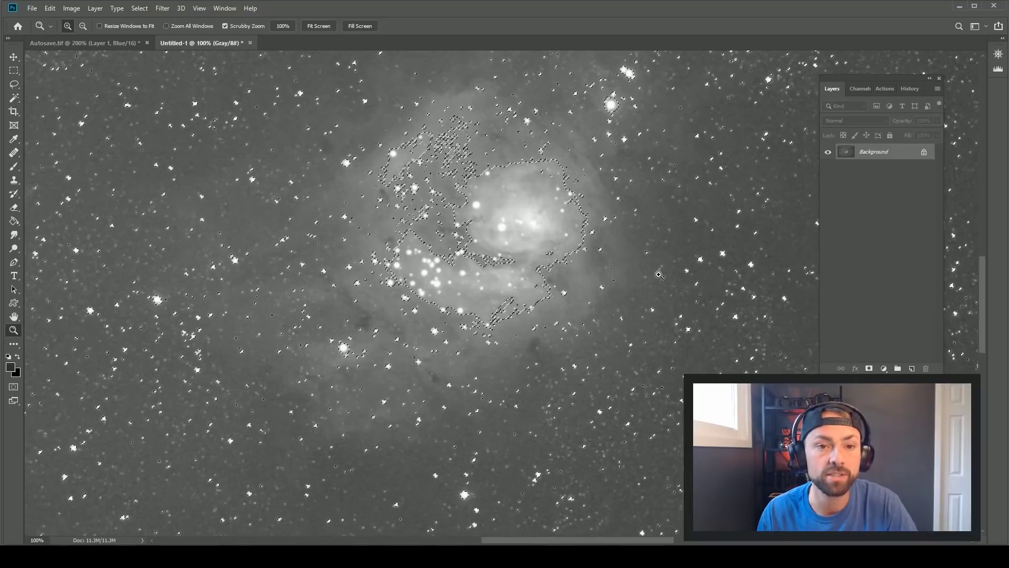
click(20, 88)
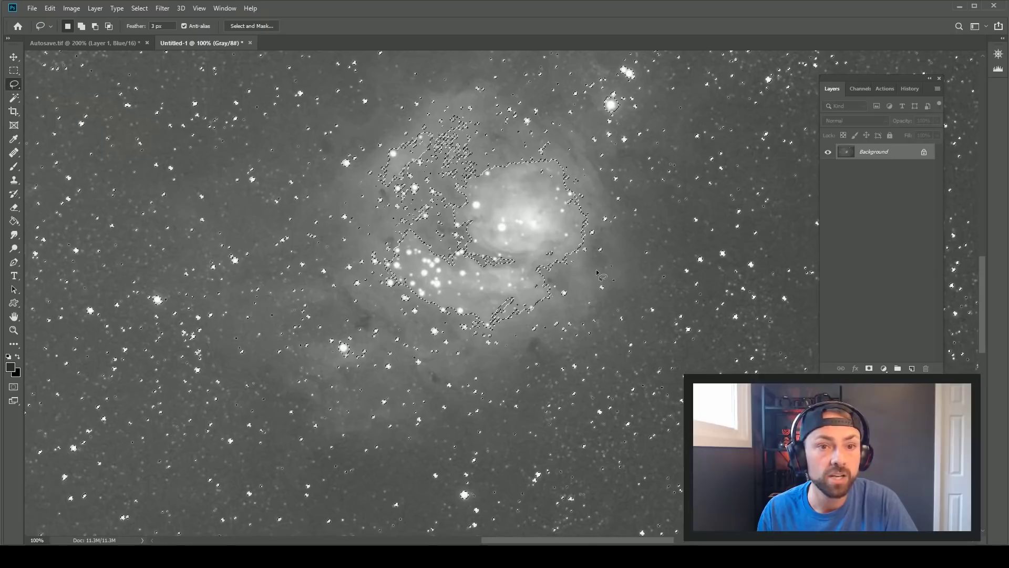
key(alt)
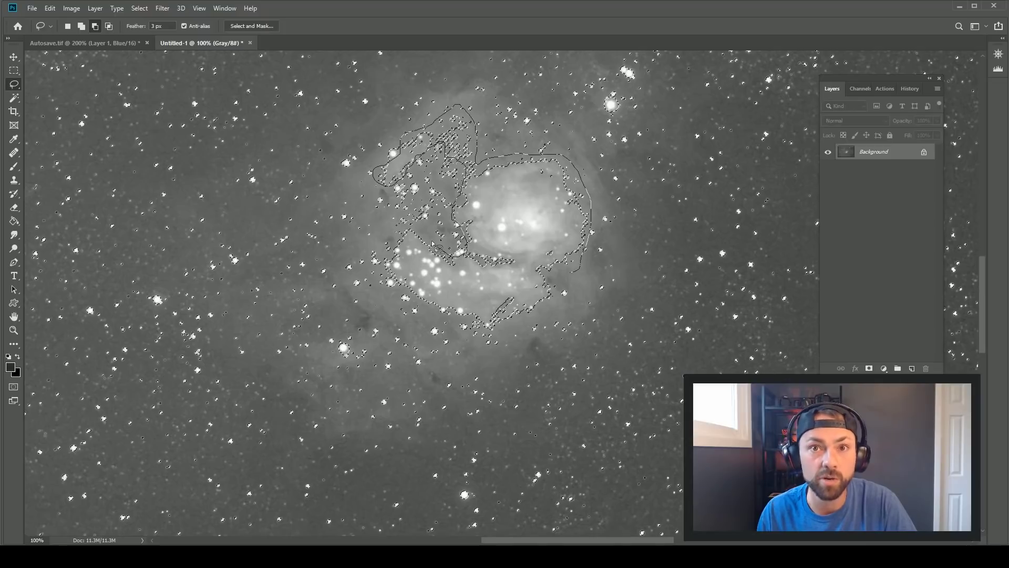
mouse_move(408, 230)
mouse_down()
mouse_move(384, 247)
mouse_move(385, 258)
mouse_move(417, 303)
mouse_move(466, 339)
mouse_move(552, 313)
mouse_move(574, 282)
mouse_move(604, 272)
mouse_up()
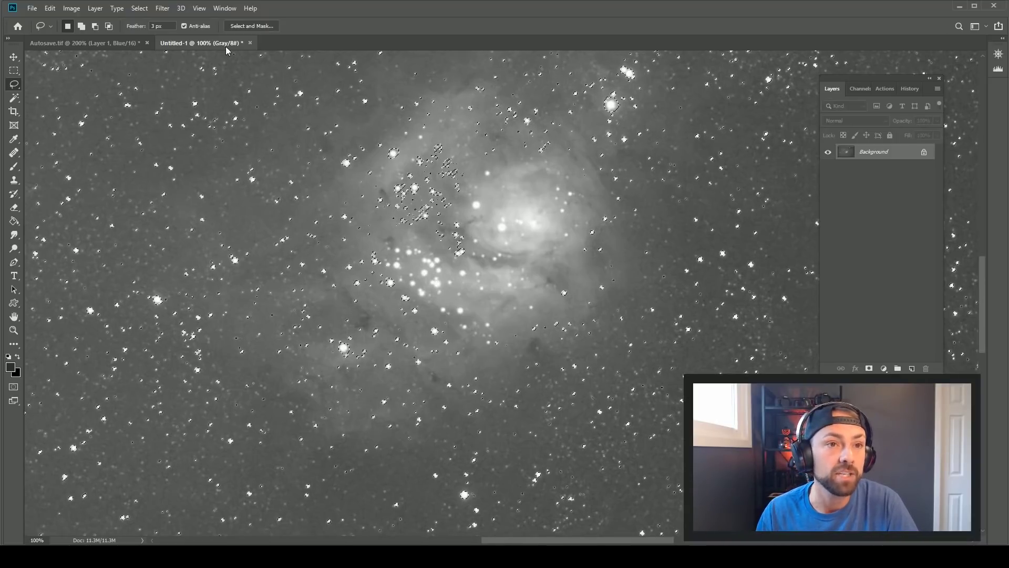
Step: Feather the star selection by 2.5 px in Select and Mask and lasso the remaining nebula around the core out of the mask
click(139, 8)
click(157, 147)
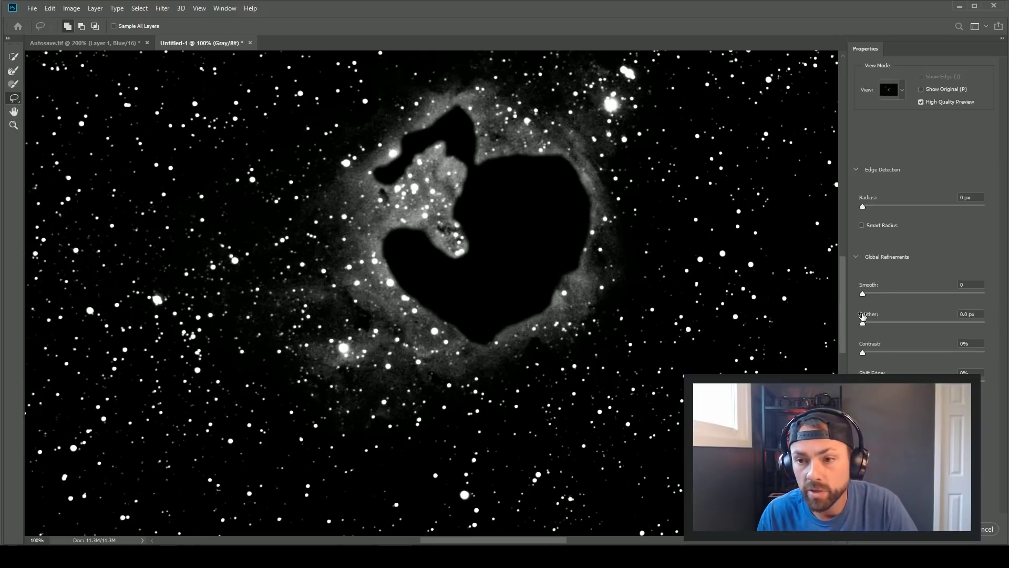
click(878, 323)
mouse_move(878, 323)
mouse_down()
mouse_move(864, 325)
mouse_move(896, 326)
mouse_move(881, 328)
mouse_up()
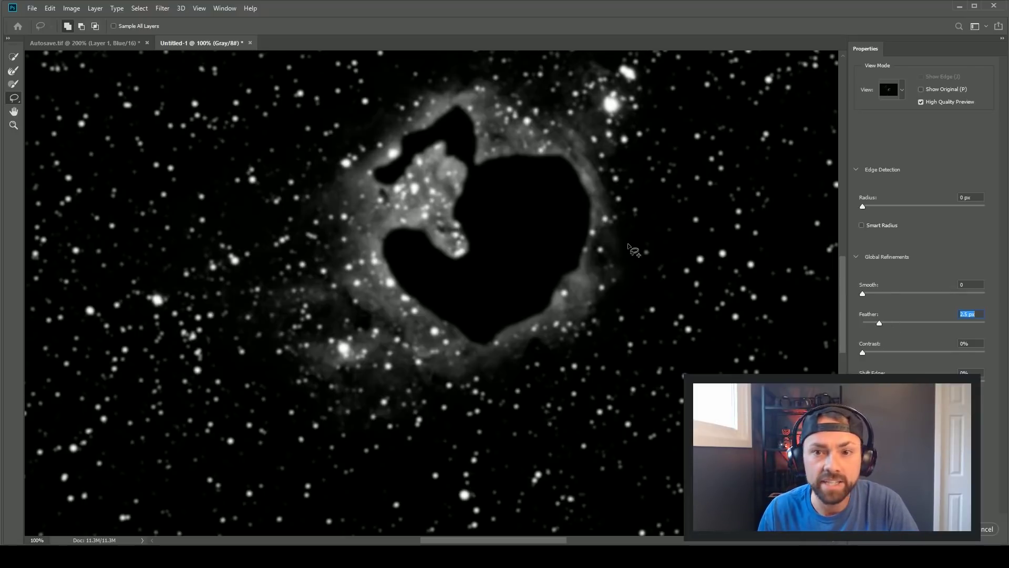
mouse_move(623, 212)
mouse_down()
mouse_move(625, 142)
mouse_move(593, 103)
mouse_move(436, 81)
mouse_move(406, 95)
mouse_move(322, 206)
mouse_move(348, 218)
mouse_move(340, 232)
mouse_move(348, 245)
mouse_move(333, 258)
mouse_move(360, 269)
mouse_move(335, 309)
mouse_move(337, 381)
mouse_move(513, 370)
mouse_move(620, 271)
mouse_move(627, 211)
mouse_up()
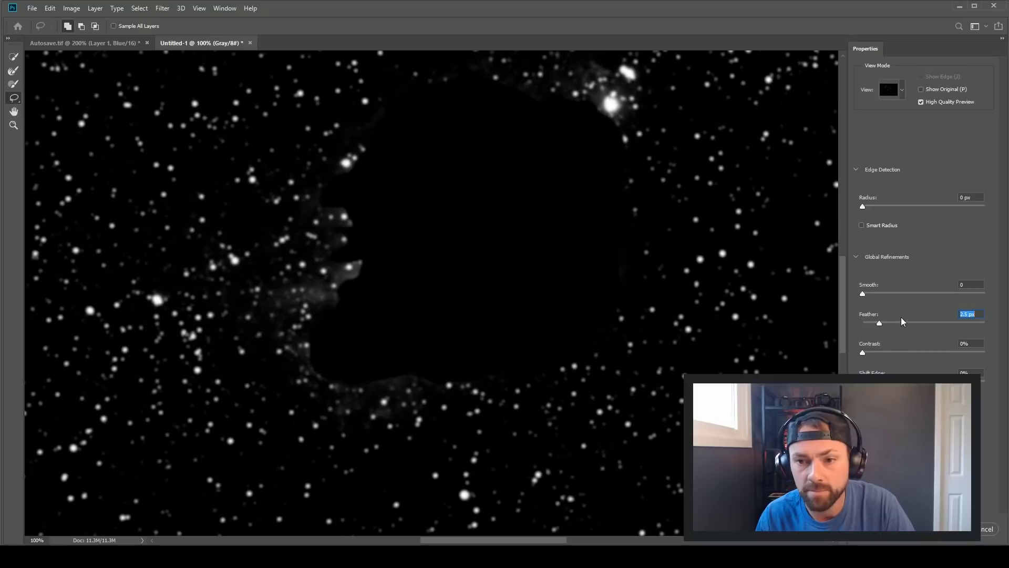
Step: Refine the star mask with 9% contrast, an outward-shifted edge and a 3.6 px feather, and apply it as the selection
click(877, 352)
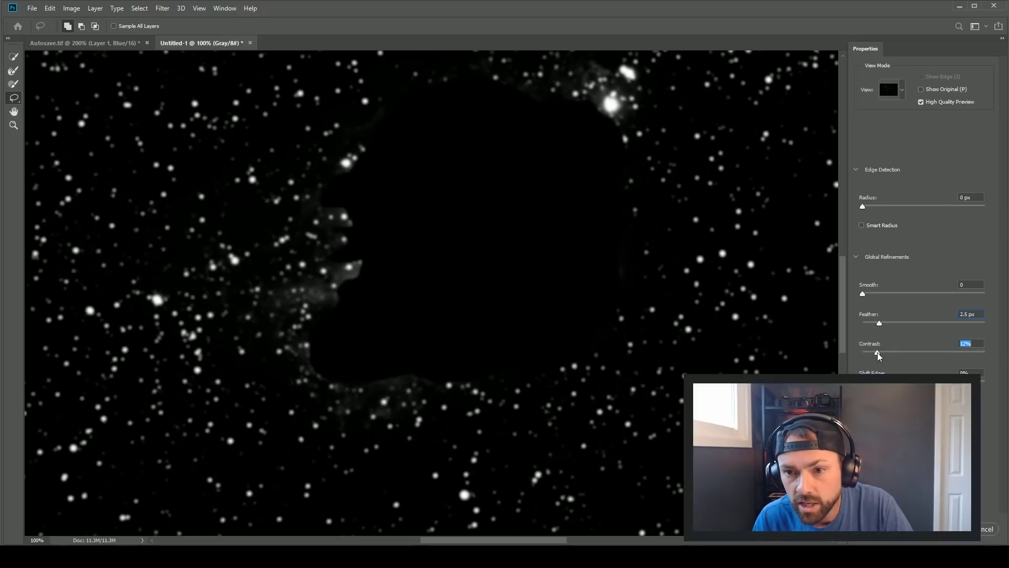
drag(876, 355, 874, 355)
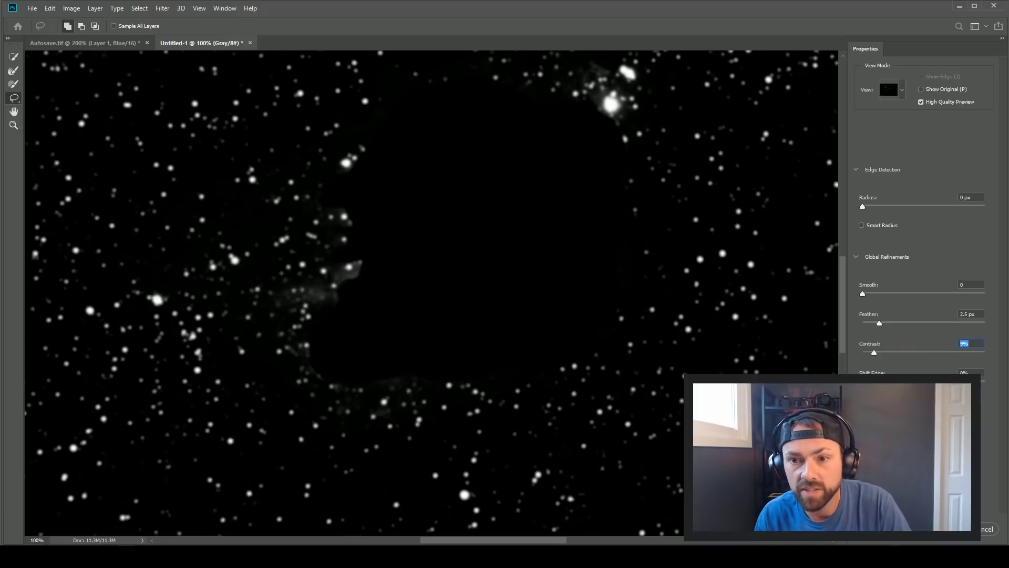
key(Tab)
key(Down)
key(Down)
key(Down)
key(Down)
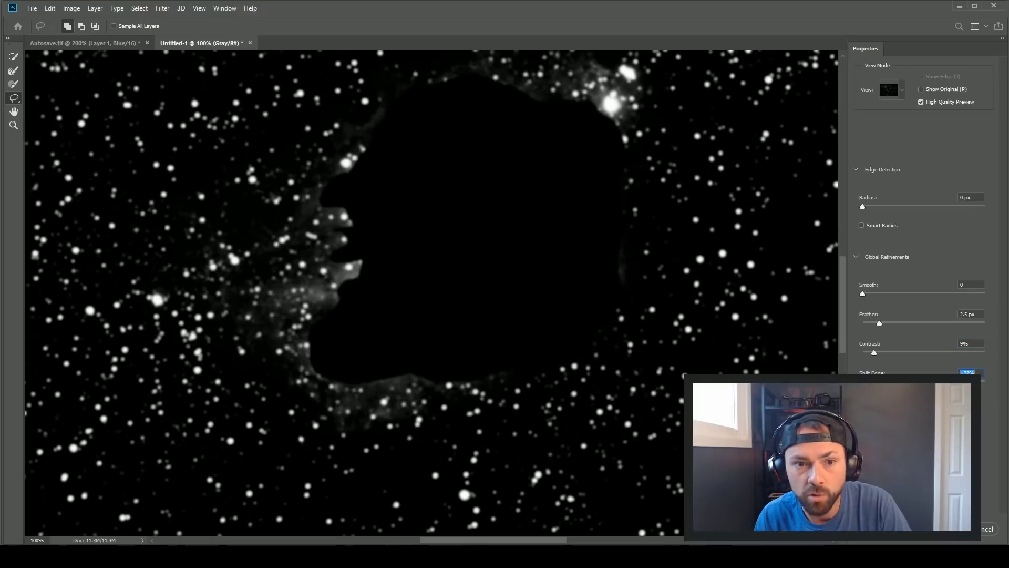
click(887, 322)
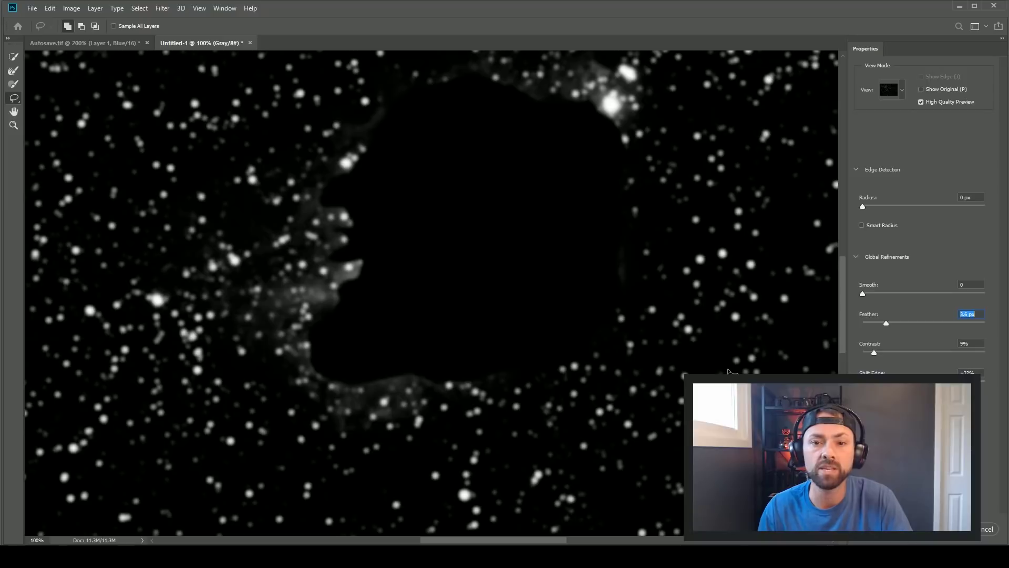
key(Return)
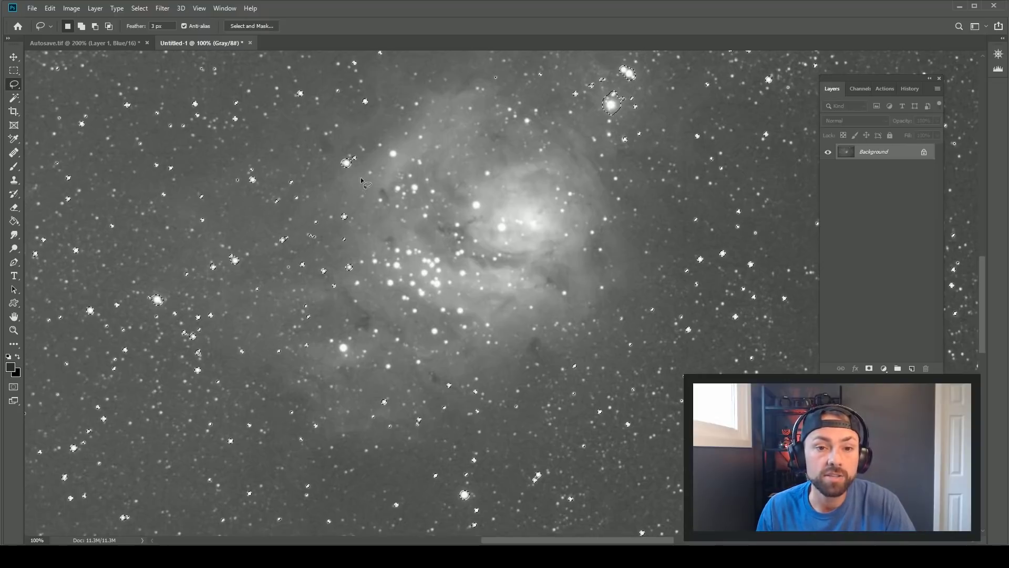
Step: Shrink the selected stars with the Minimum filter at a 1.0-pixel radius preserving roundness, and clear the selection
click(147, 9)
mouse_move(158, 9)
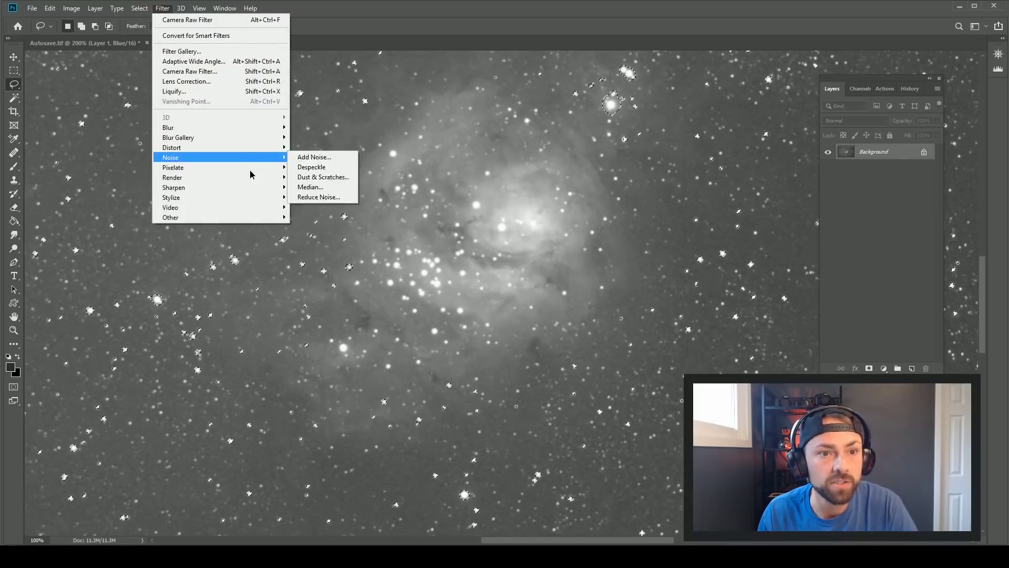
mouse_move(254, 218)
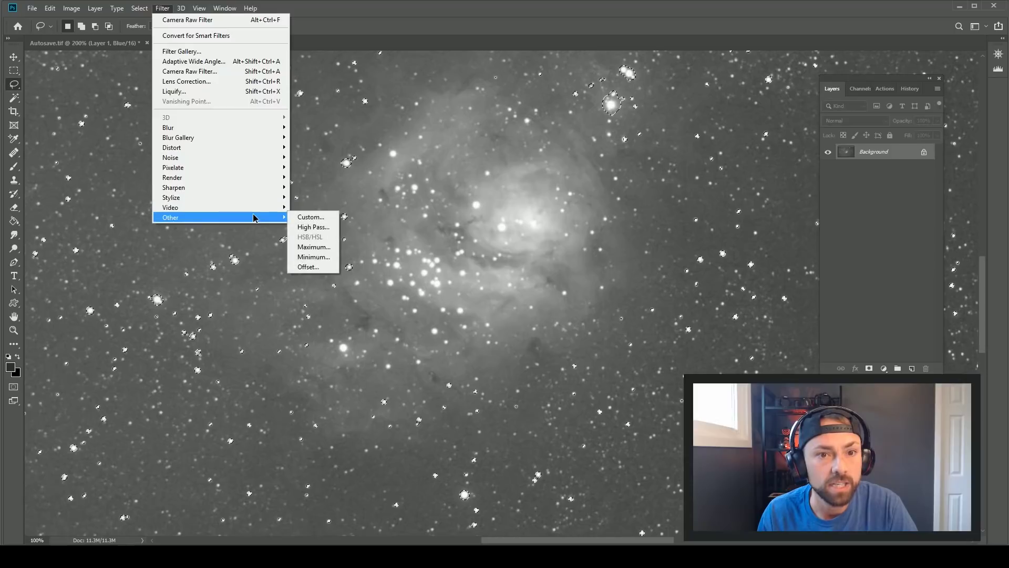
click(324, 258)
drag(525, 106, 647, 140)
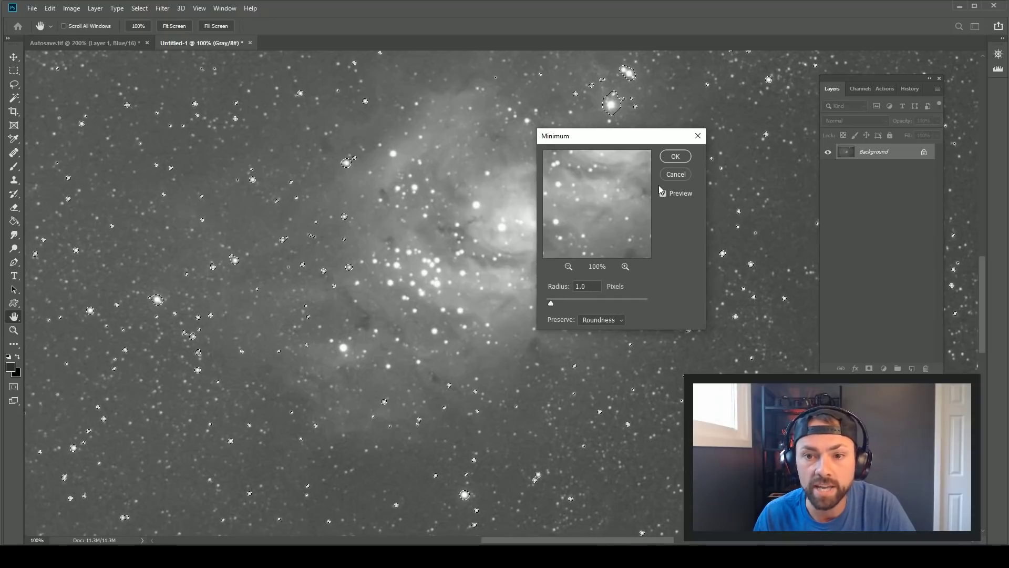
click(675, 157)
key(l)
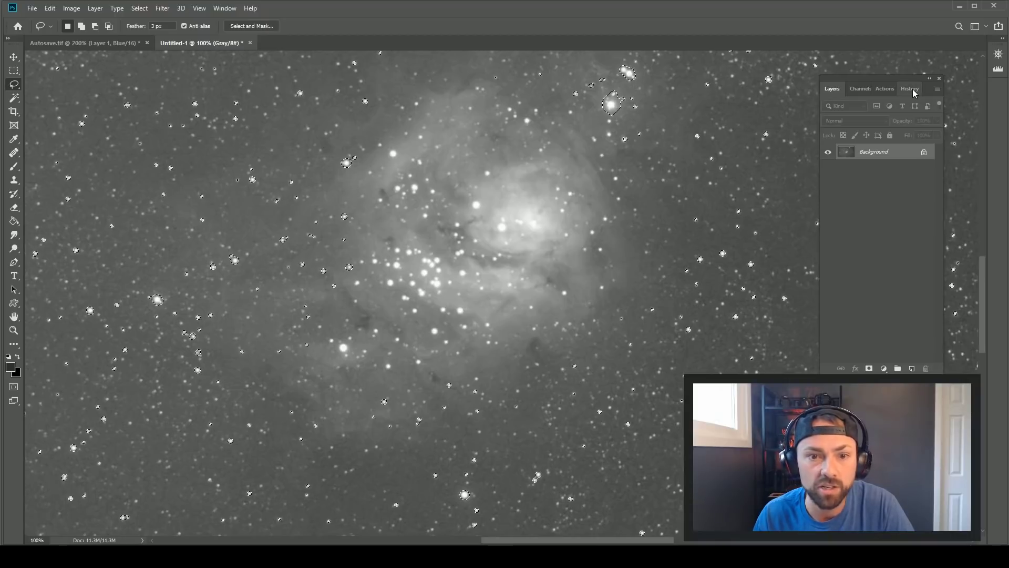
key(ctrl+d)
click(13, 70)
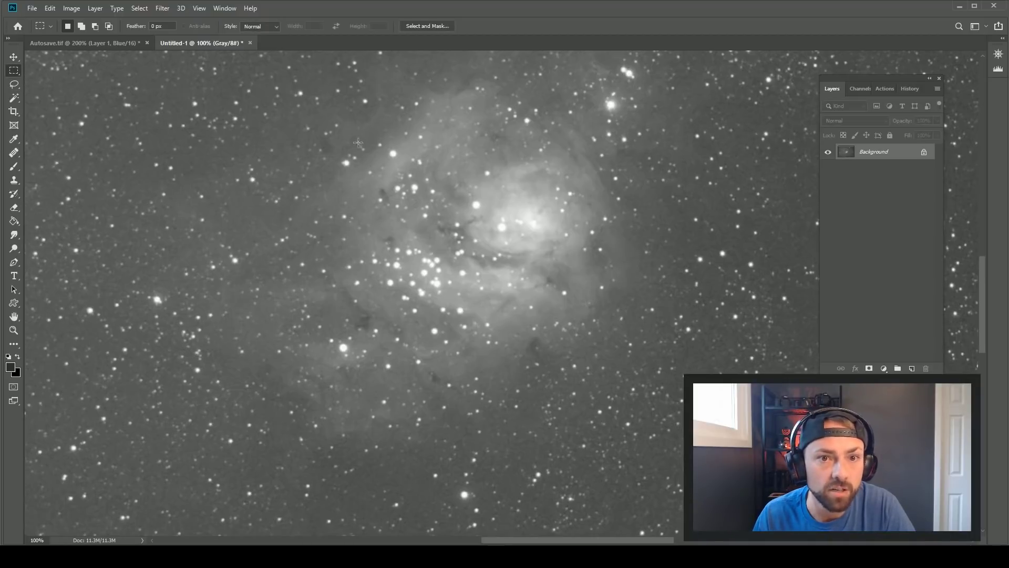
Step: Compare the stars before and after the Minimum filter using history states at 100% and 200%, ending on the latest state
click(910, 90)
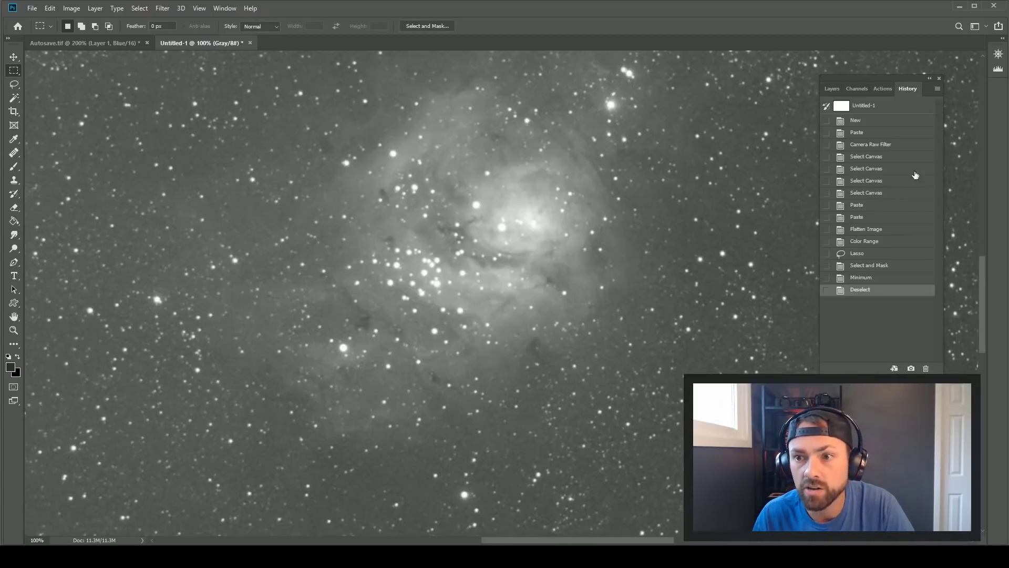
click(878, 231)
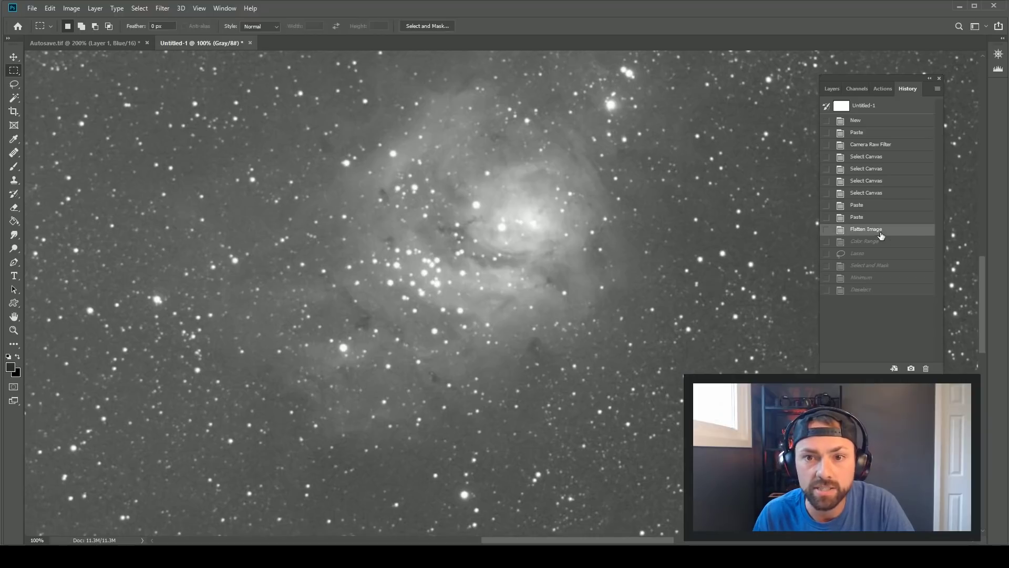
click(866, 290)
click(13, 330)
click(221, 252)
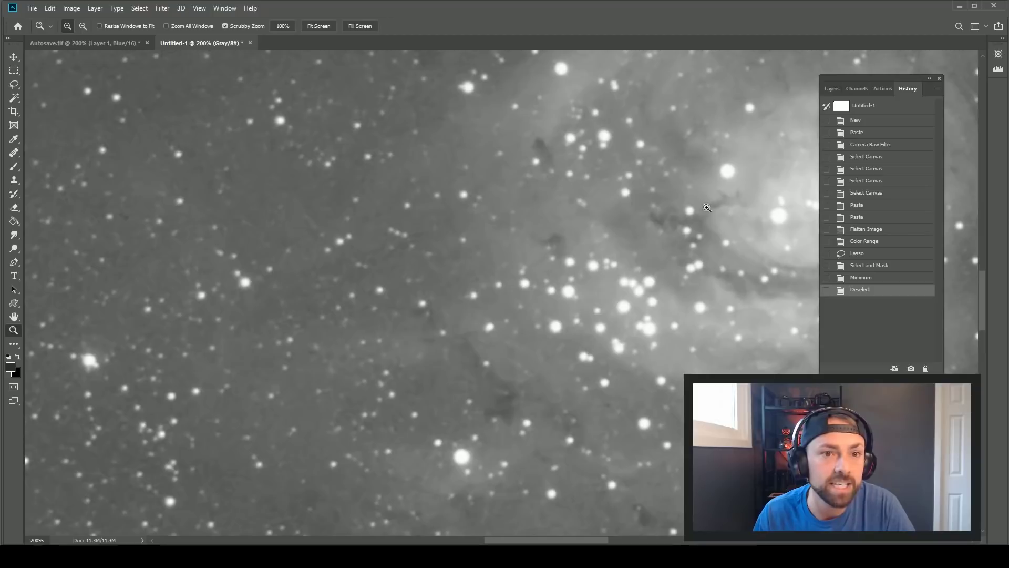
click(877, 230)
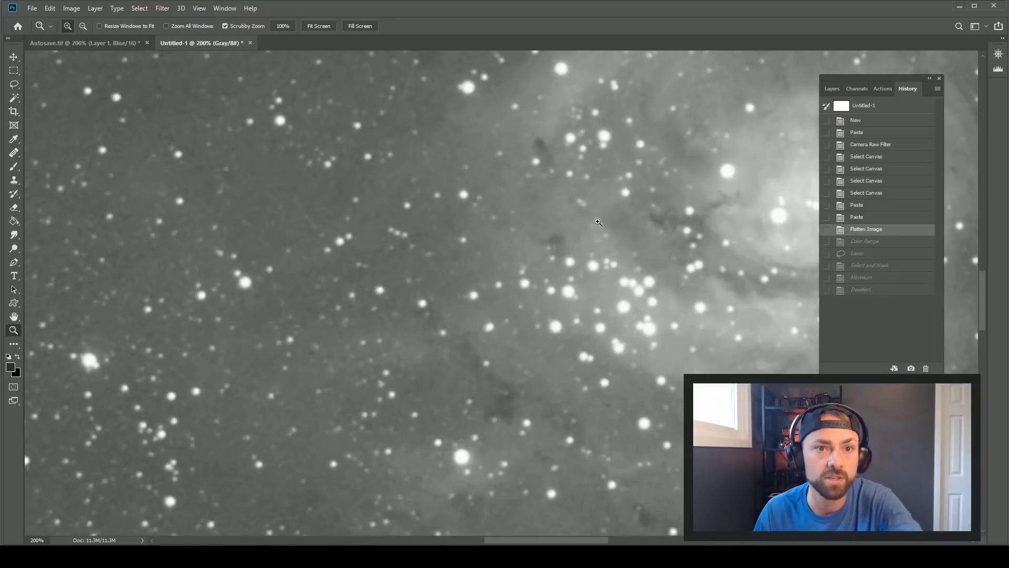
click(876, 292)
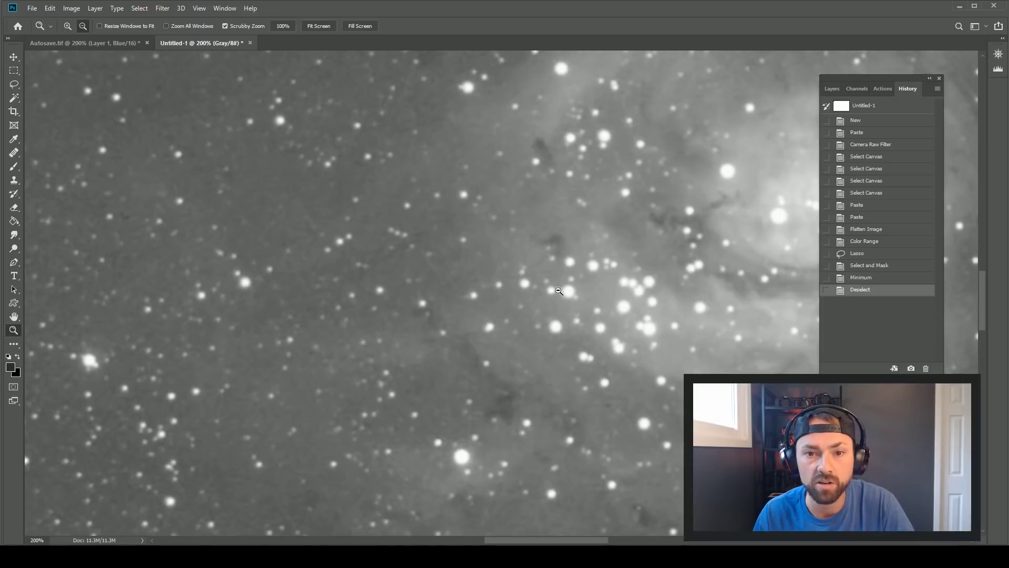
alt+click(532, 283)
alt+click(486, 302)
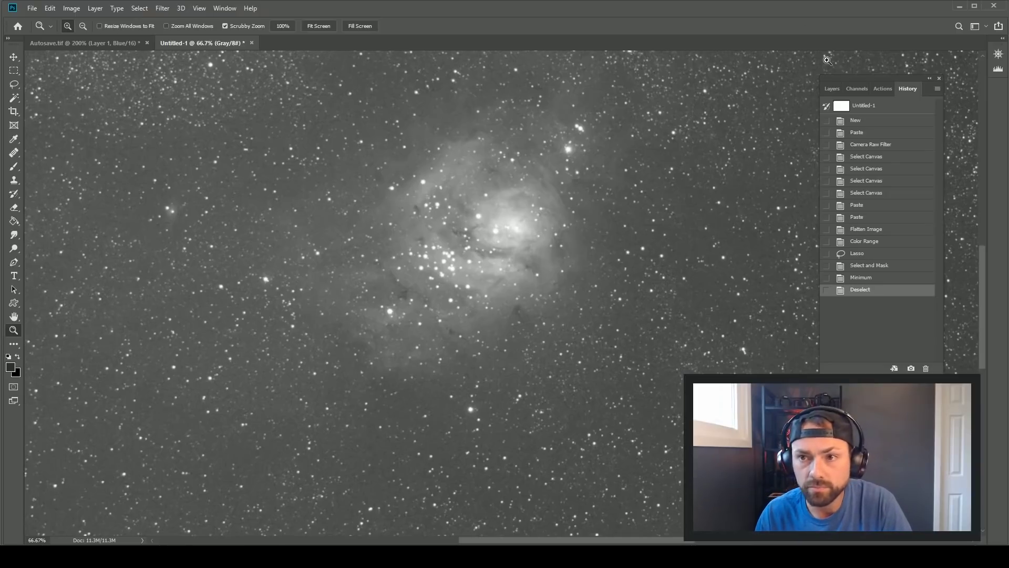
click(831, 89)
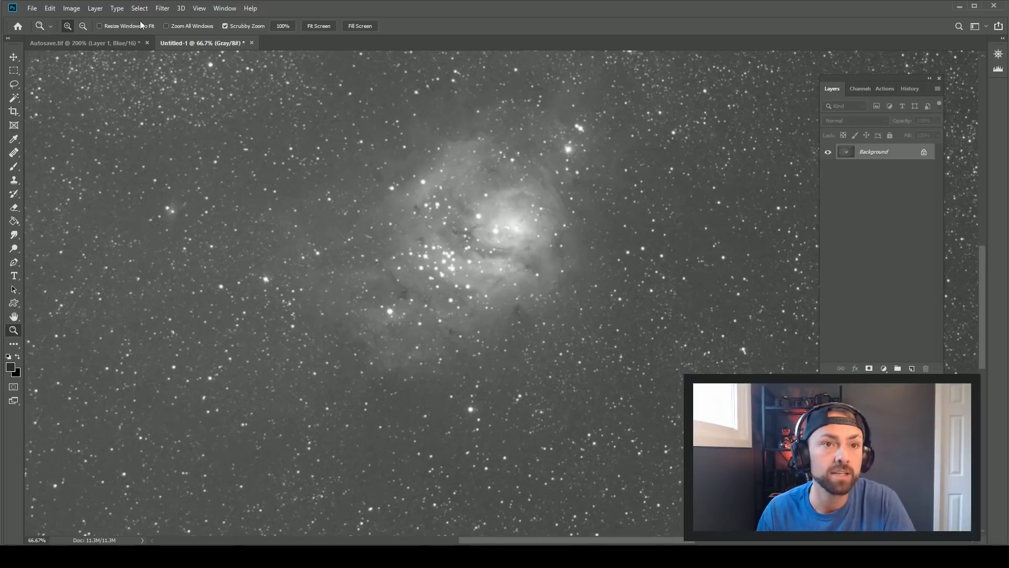
Step: Compare the blue channel's stars in Autosave.tif before and after the last paste using history states at 200%
click(86, 42)
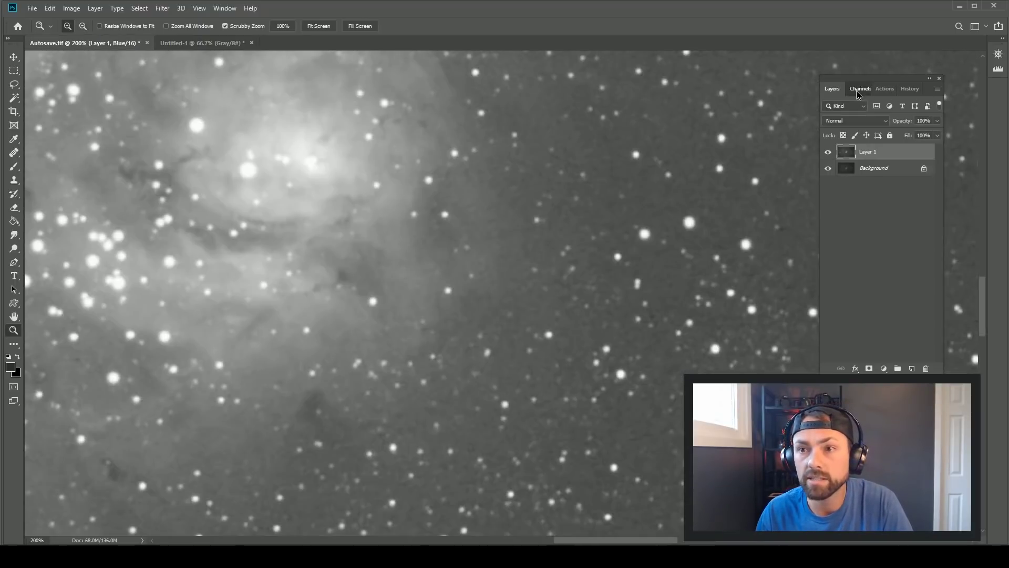
click(857, 91)
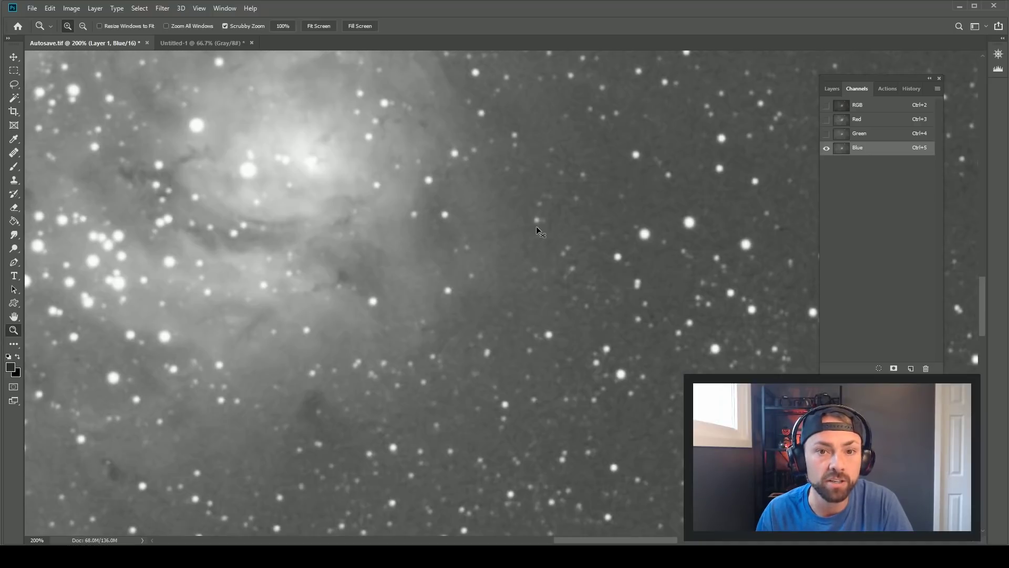
drag(742, 282, 487, 187)
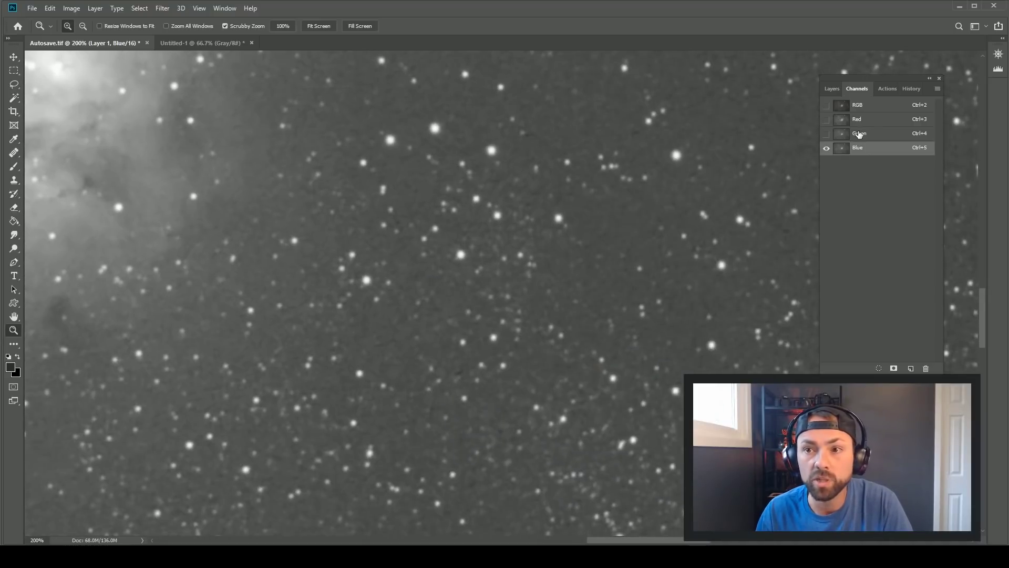
click(915, 90)
click(872, 333)
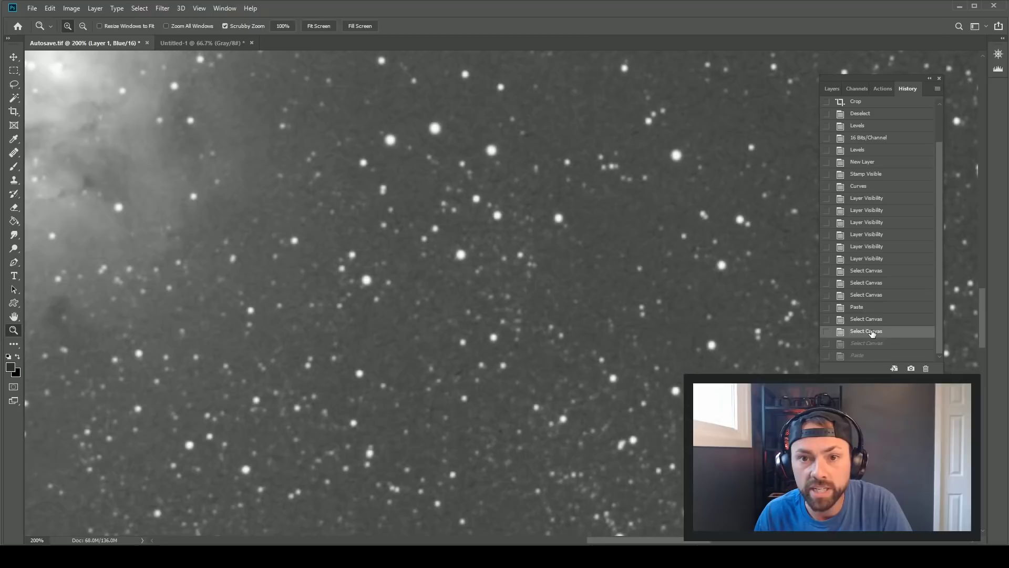
click(874, 356)
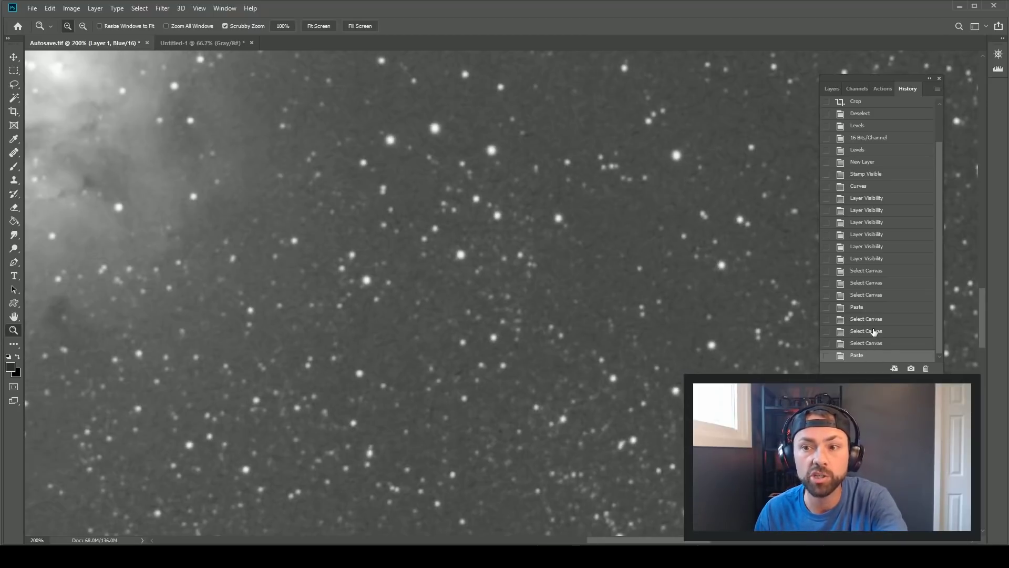
click(874, 333)
click(873, 356)
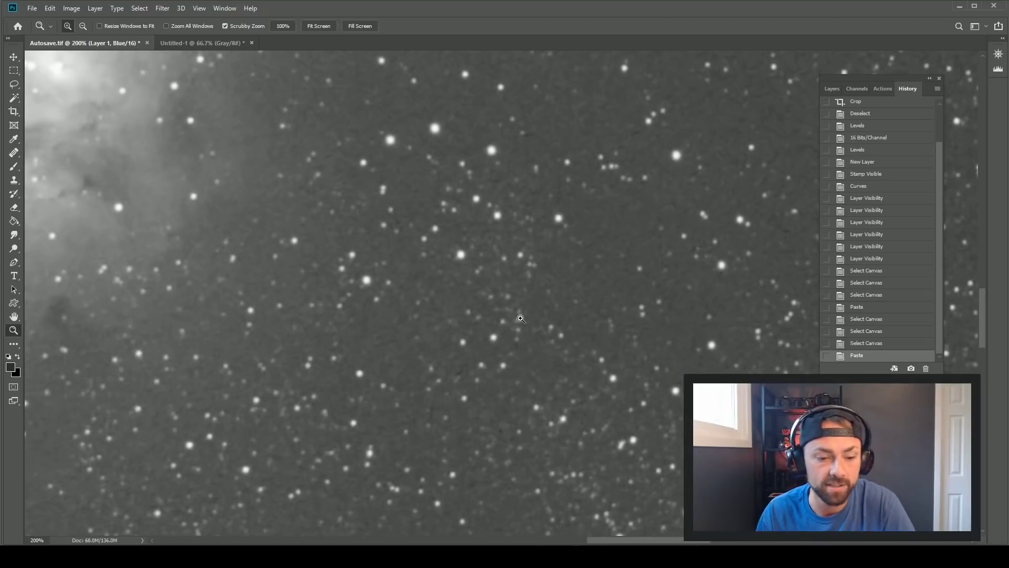
alt+click(337, 242)
alt+click(338, 241)
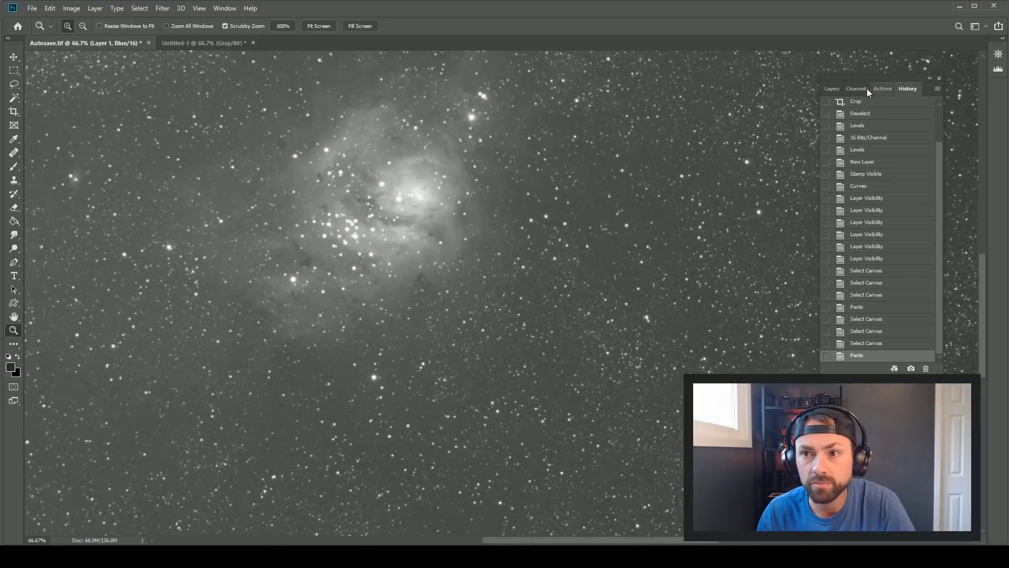
Step: Display the full RGB composite and compare the star field at 200% before and after the last paste using history states
click(857, 89)
click(851, 104)
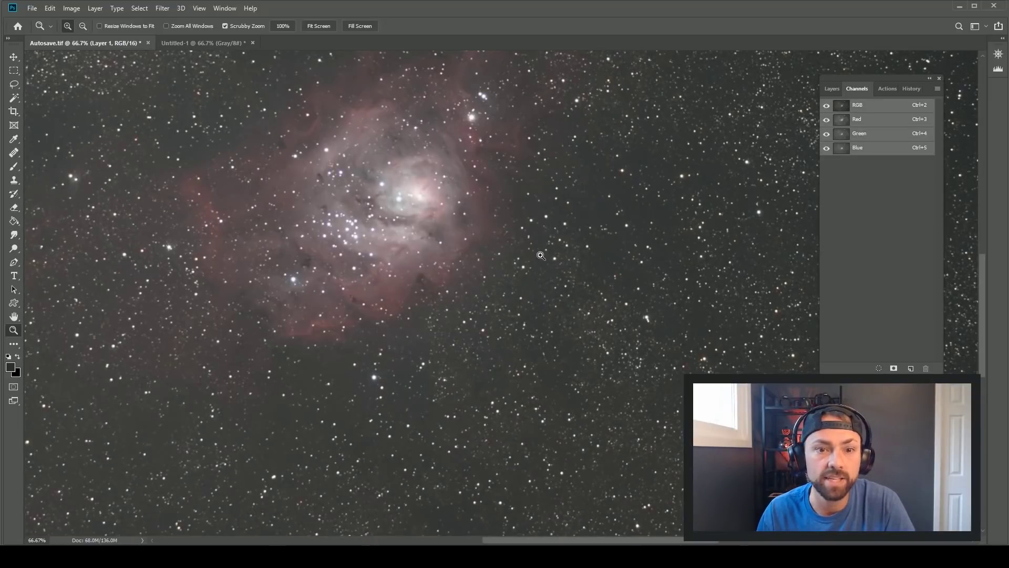
drag(531, 225, 655, 288)
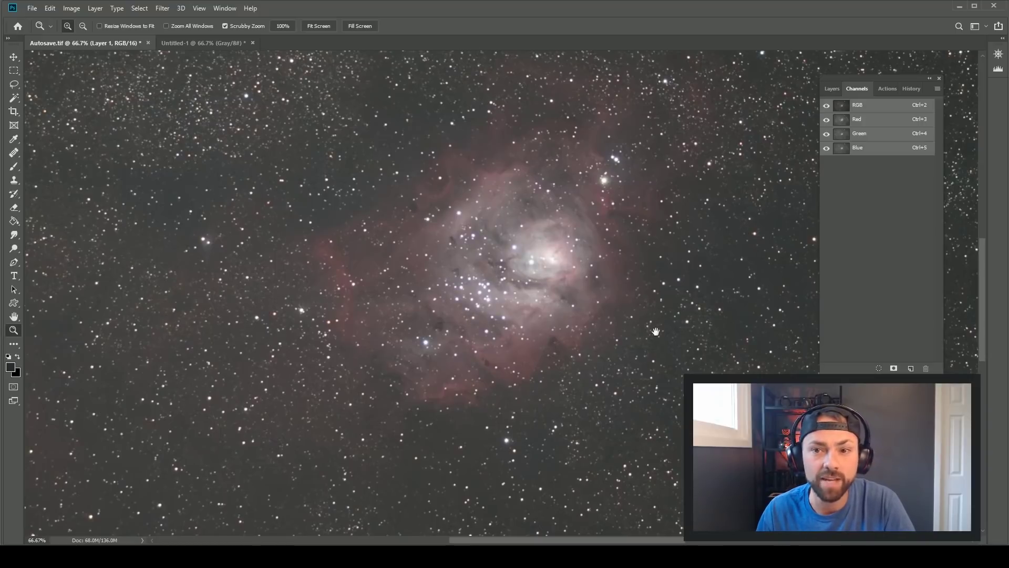
drag(448, 295, 290, 230)
click(290, 230)
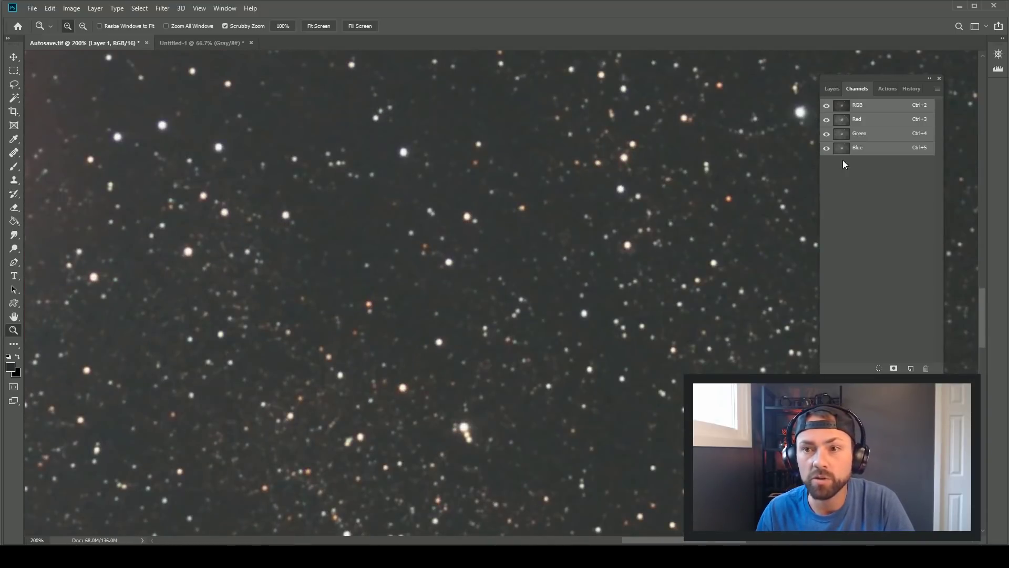
click(911, 88)
click(859, 342)
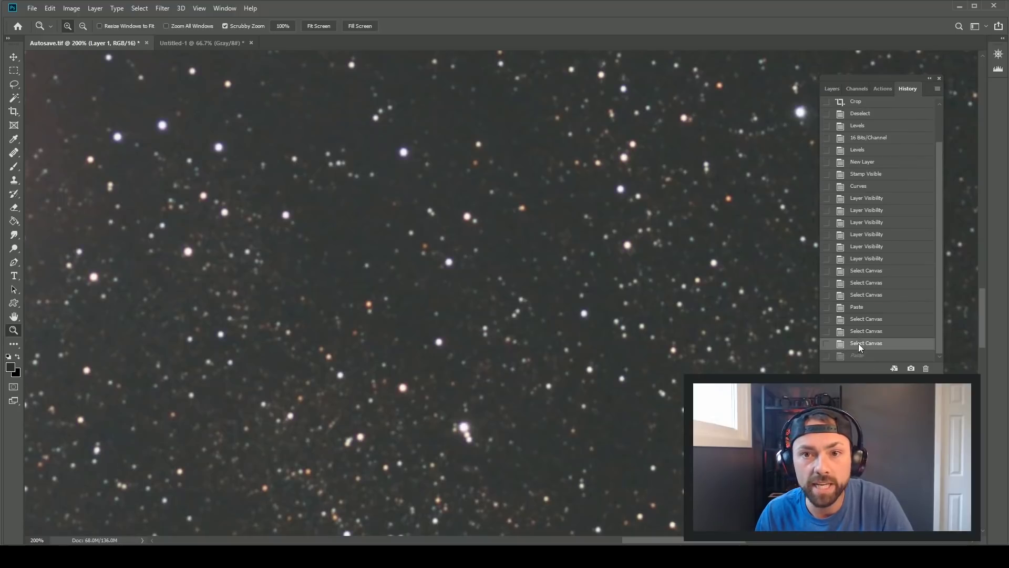
click(860, 356)
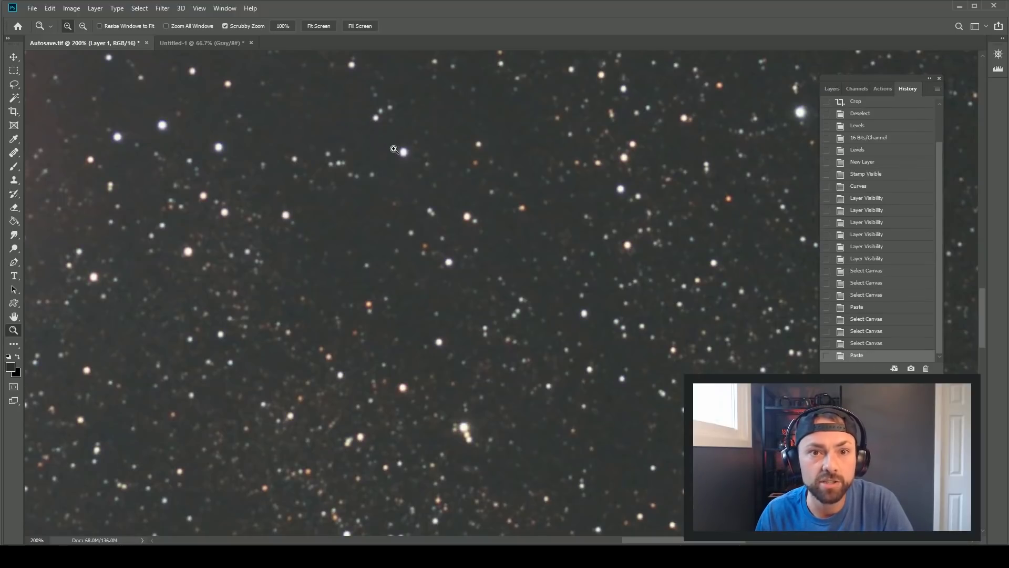
click(878, 343)
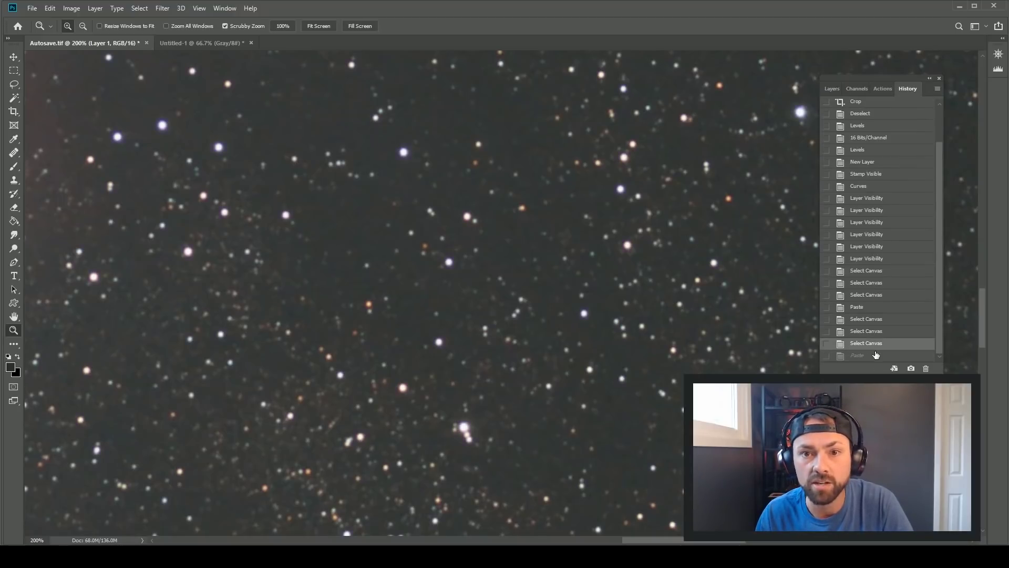
click(878, 355)
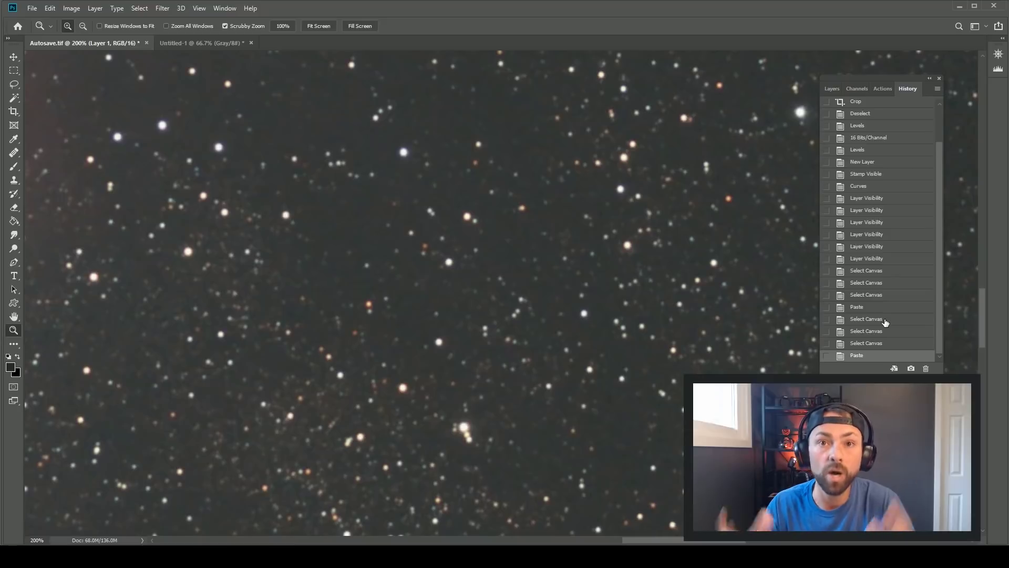
Step: Examine the stars and nebula across the whole colour composite, from a 25% overview to a 66.7% view of the core
alt+click(403, 256)
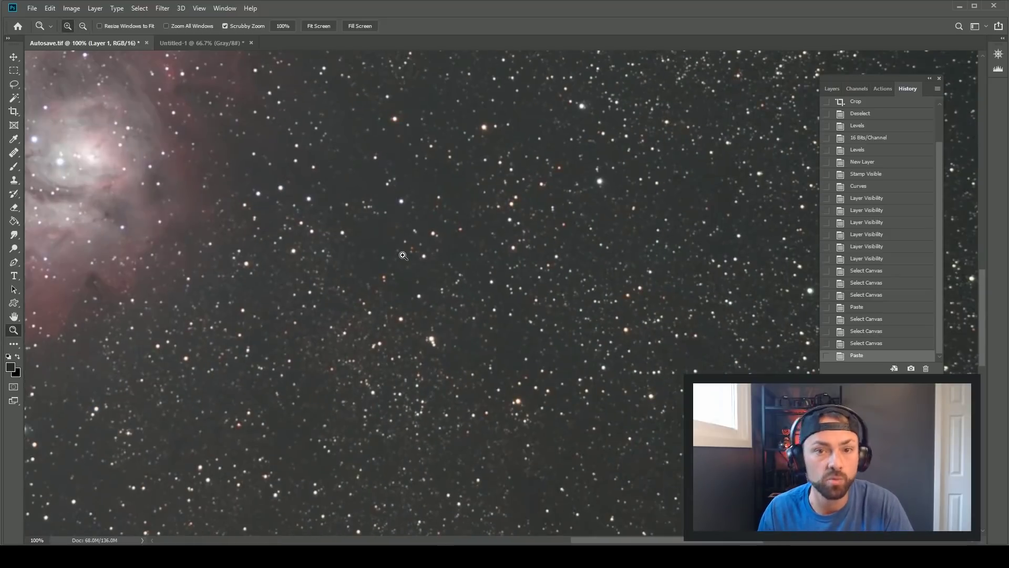
alt+click(473, 263)
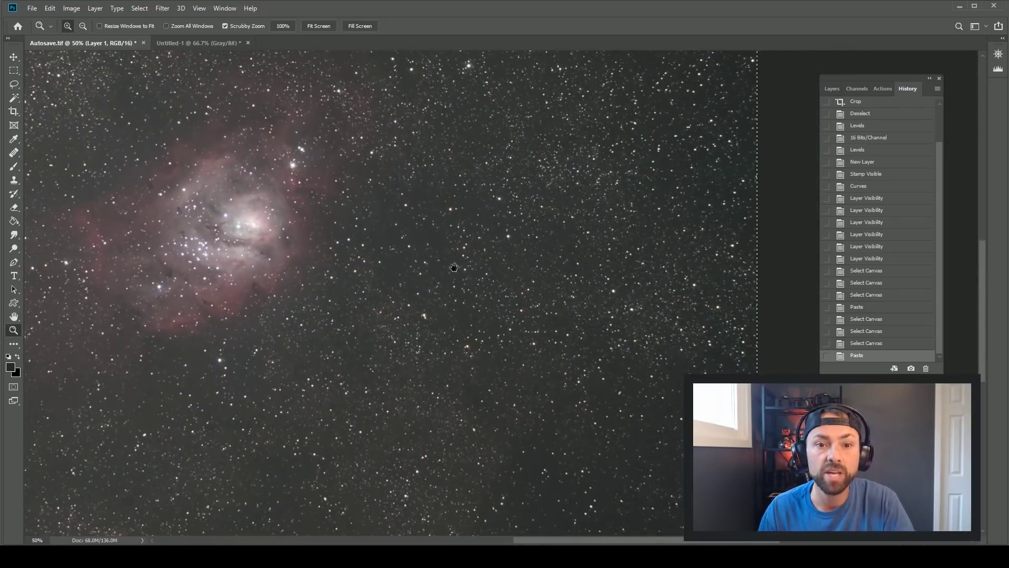
alt+click(547, 273)
alt+click(547, 274)
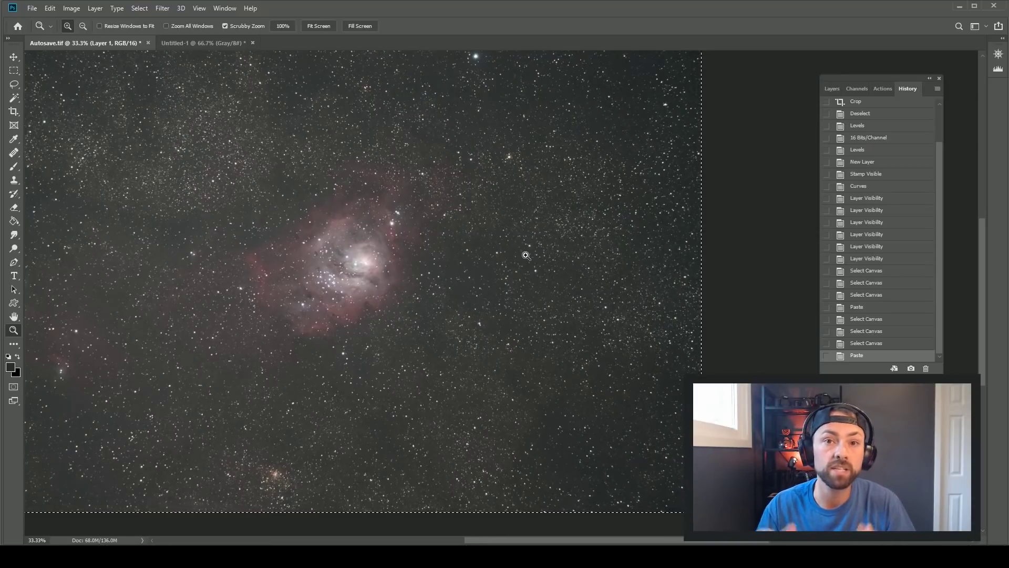
scroll(523, 263, up, 1)
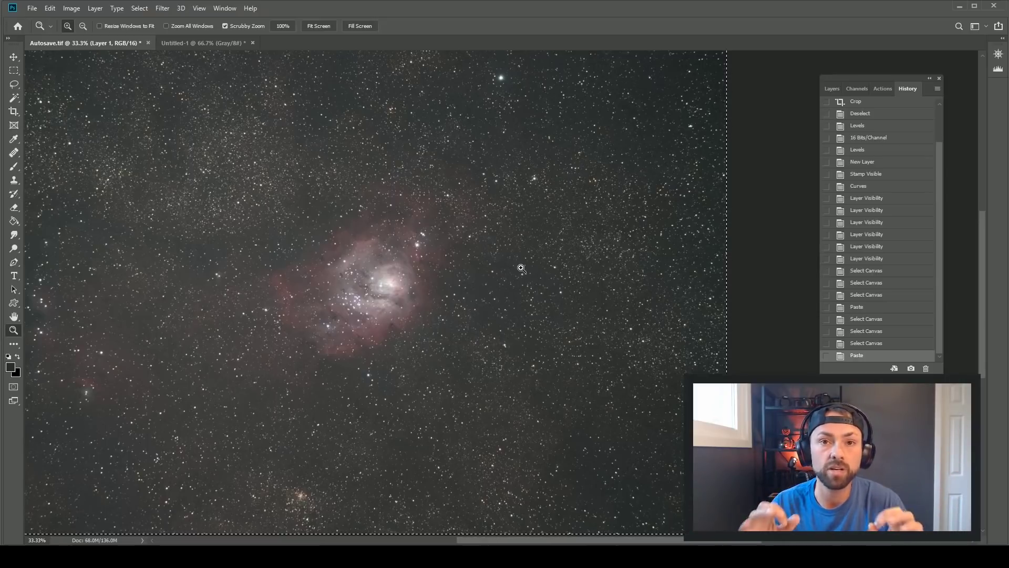
scroll(470, 254, left, 1)
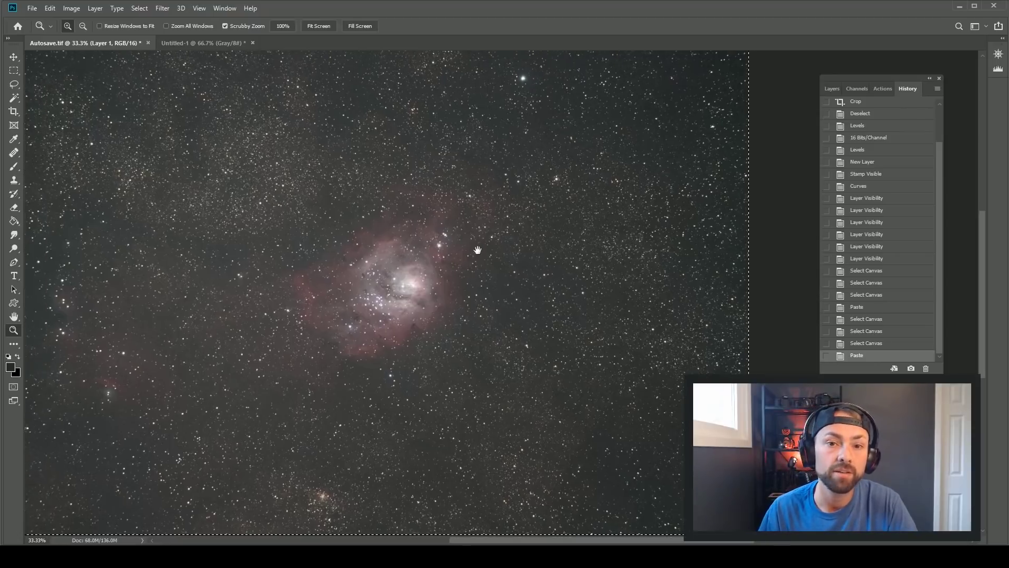
alt+click(470, 253)
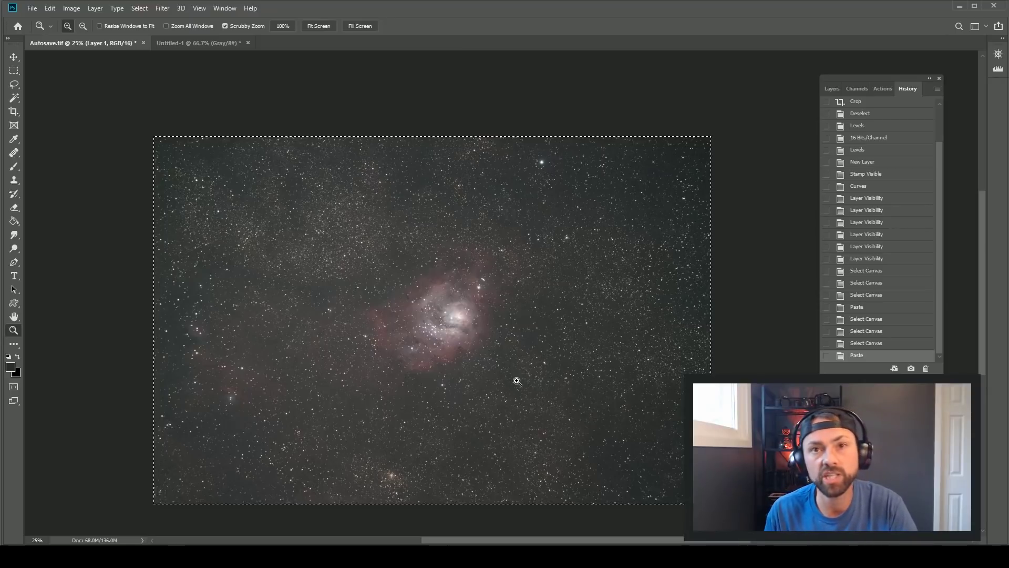
click(535, 303)
click(528, 329)
click(457, 353)
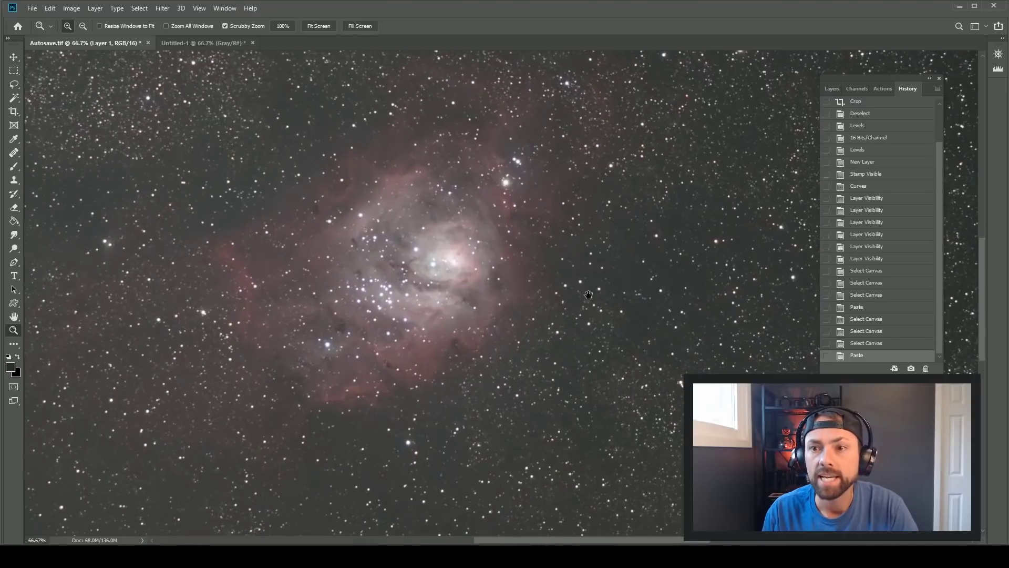
Step: Isolate the red channel of Layer 1 and copy its contents for the grayscale document
click(832, 89)
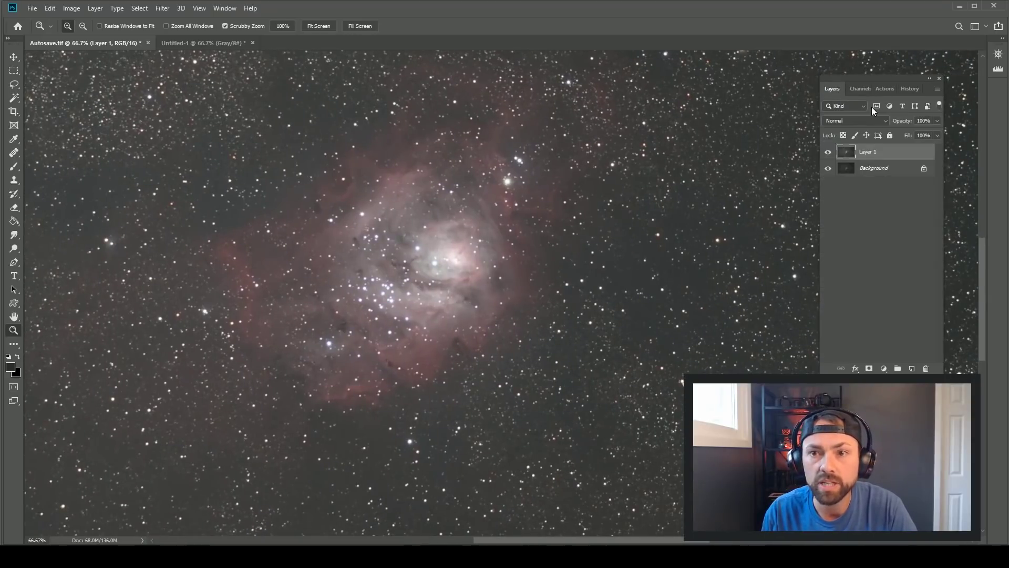
click(865, 93)
click(871, 146)
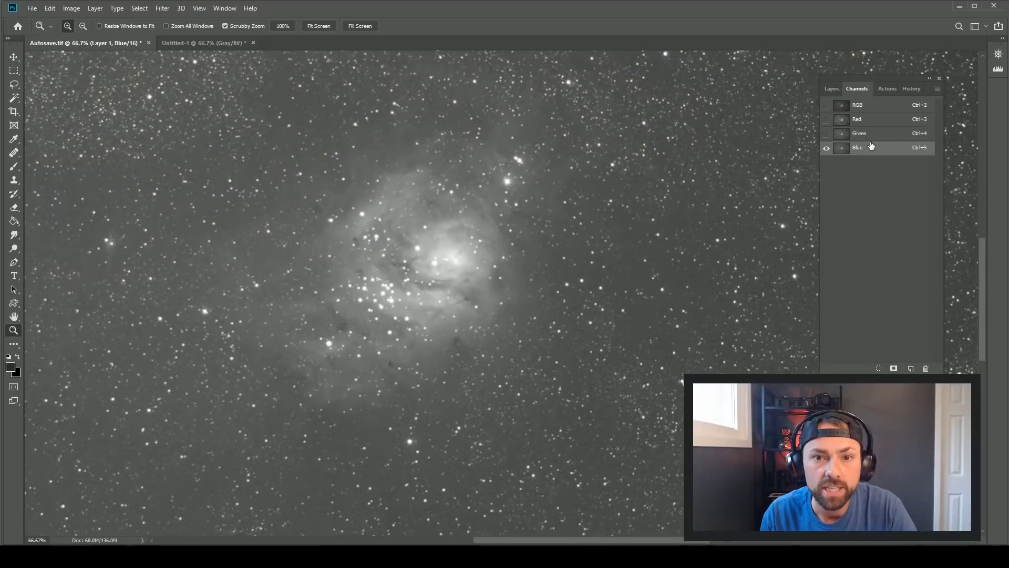
click(889, 120)
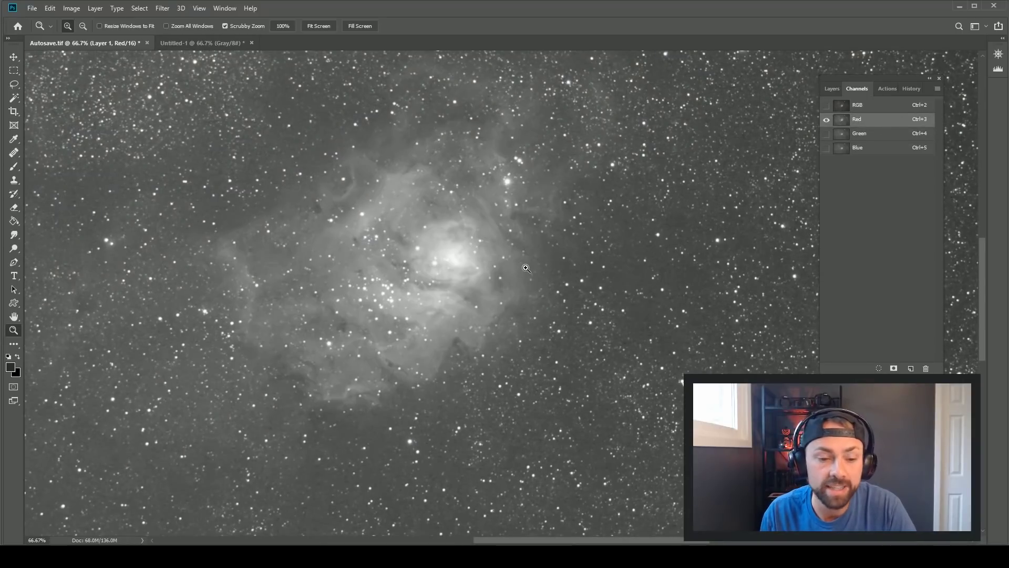
key(alt)
alt+click(526, 265)
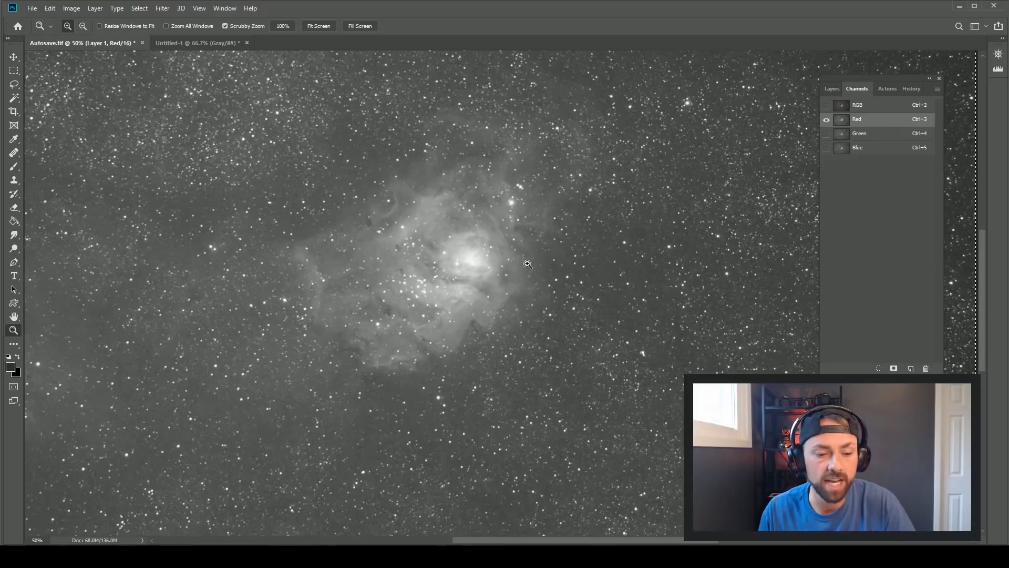
key(alt)
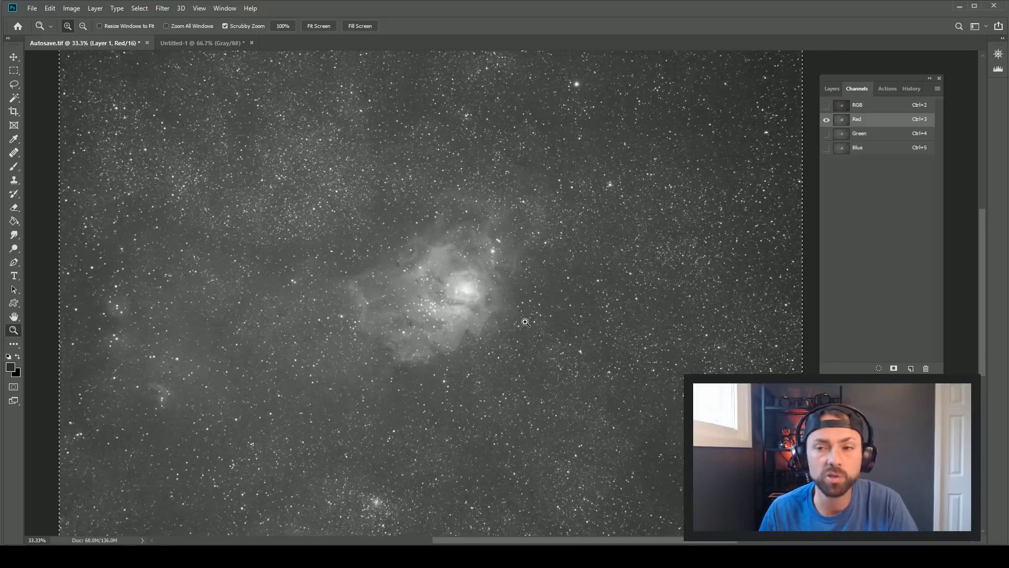
click(478, 368)
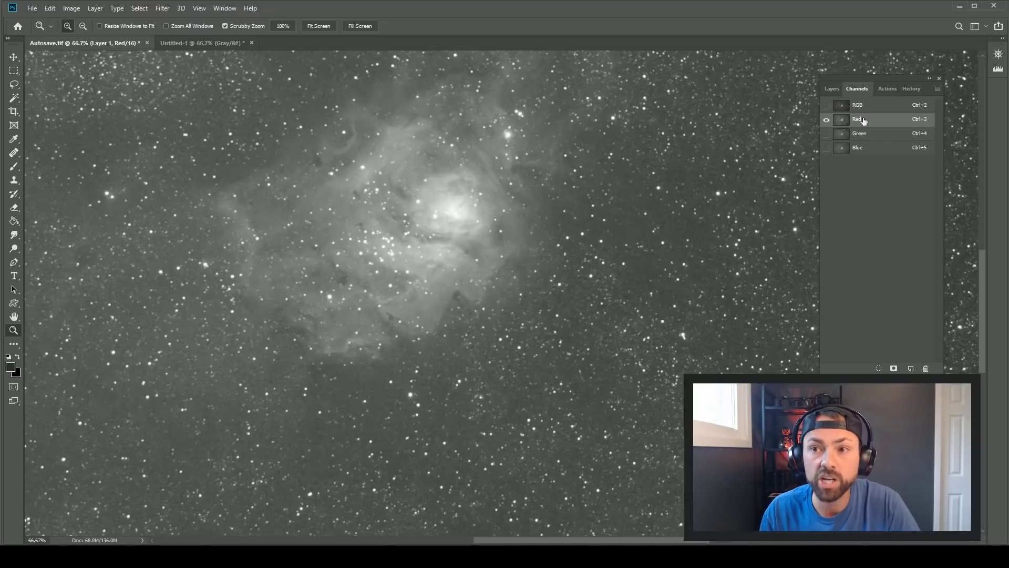
Step: Paste the copied red channel into the grayscale document Untitled-1 and flatten the image
click(205, 42)
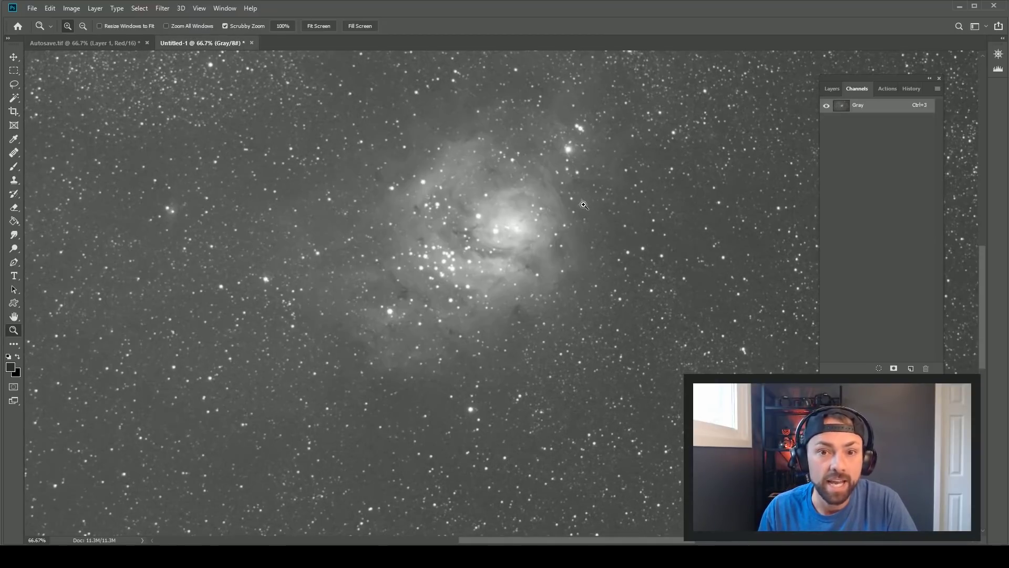
key(ctrl+v)
alt+click(546, 254)
alt+click(547, 254)
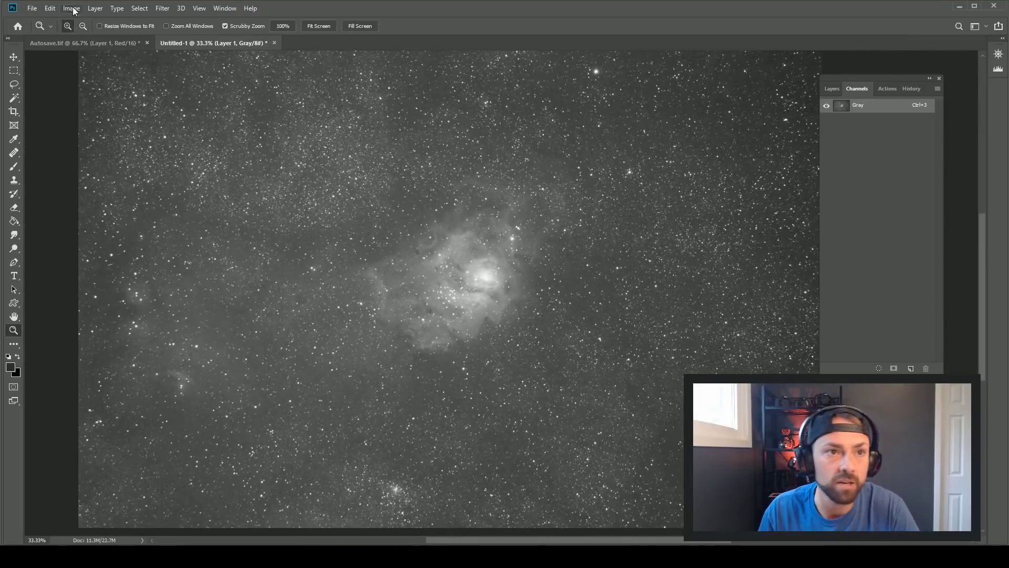
click(95, 7)
click(144, 408)
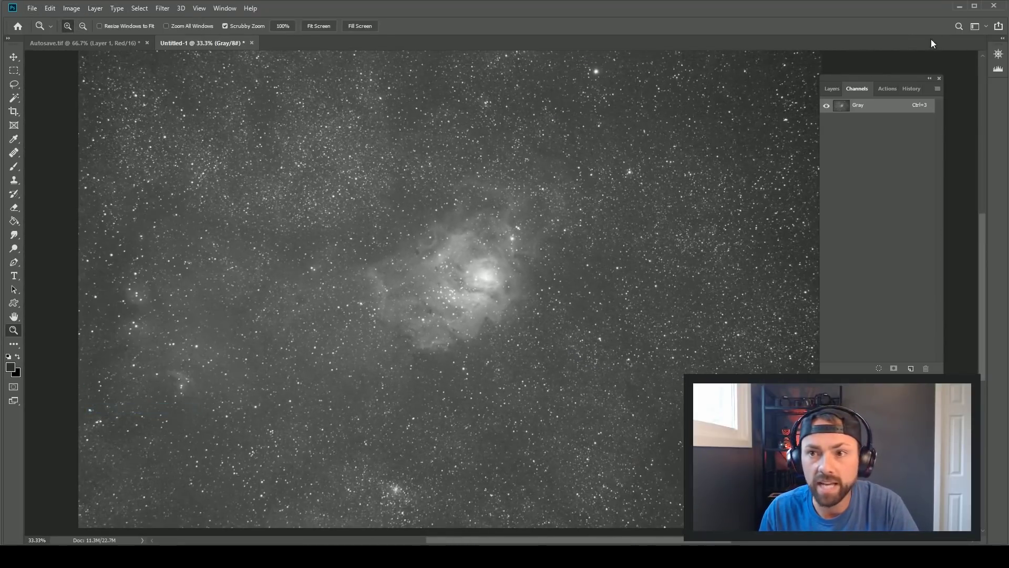
click(832, 89)
click(505, 301)
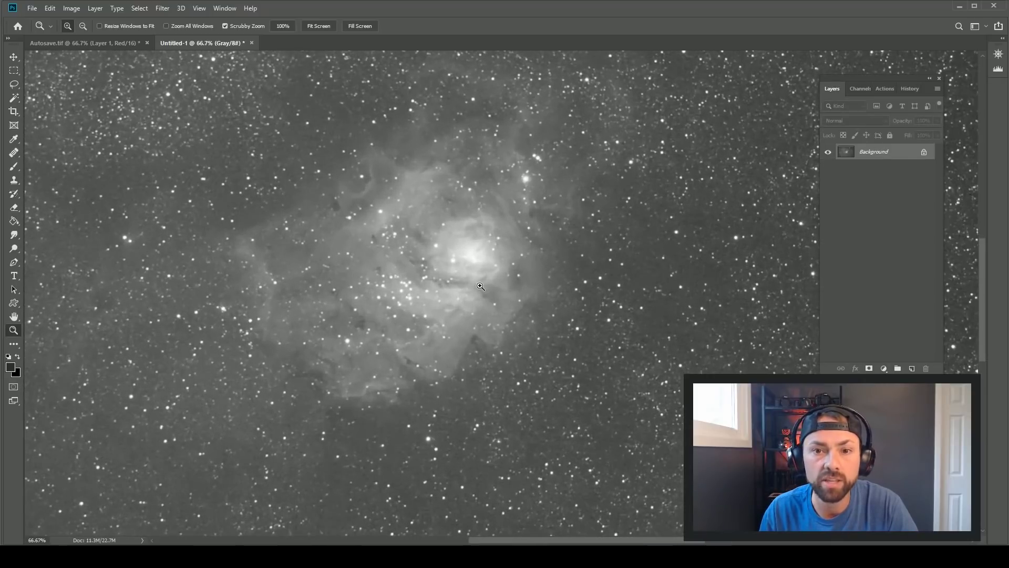
Step: Open the grayscale red channel in the Camera Raw filter and bring up its tone curve settings with the nebula in view
click(163, 9)
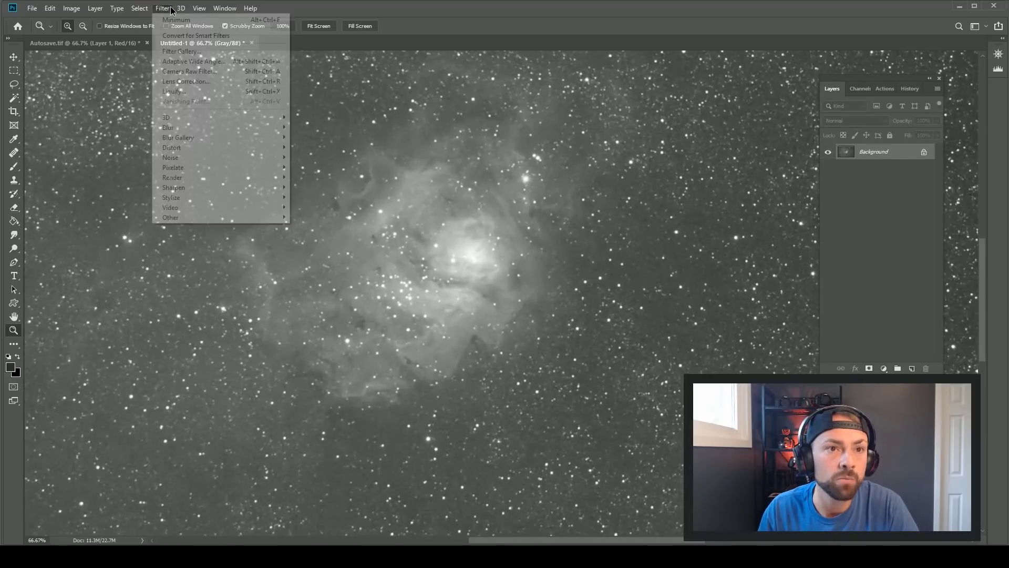
click(210, 72)
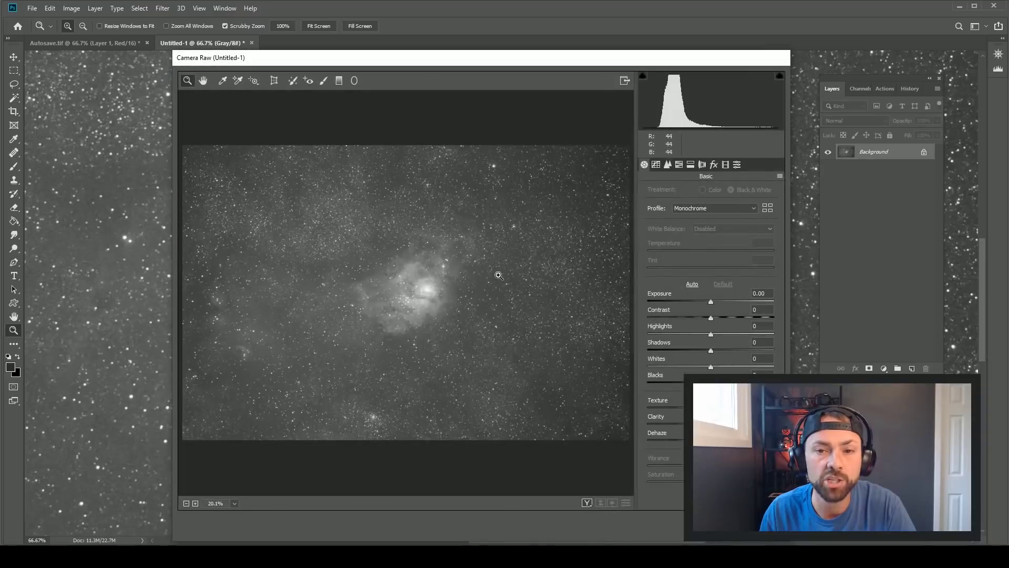
click(443, 304)
drag(410, 294, 380, 268)
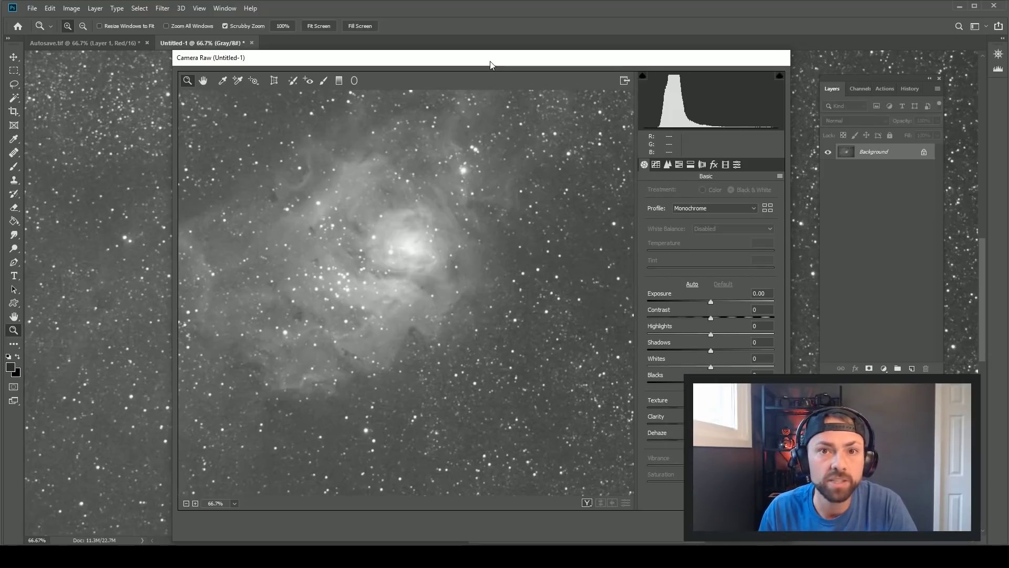
drag(491, 62, 507, 60)
click(673, 164)
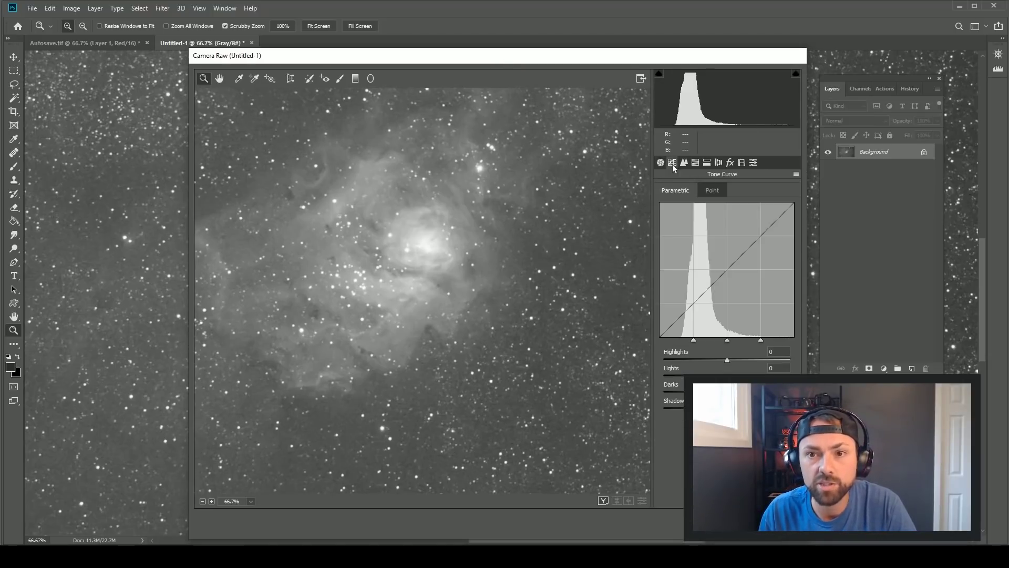
click(719, 192)
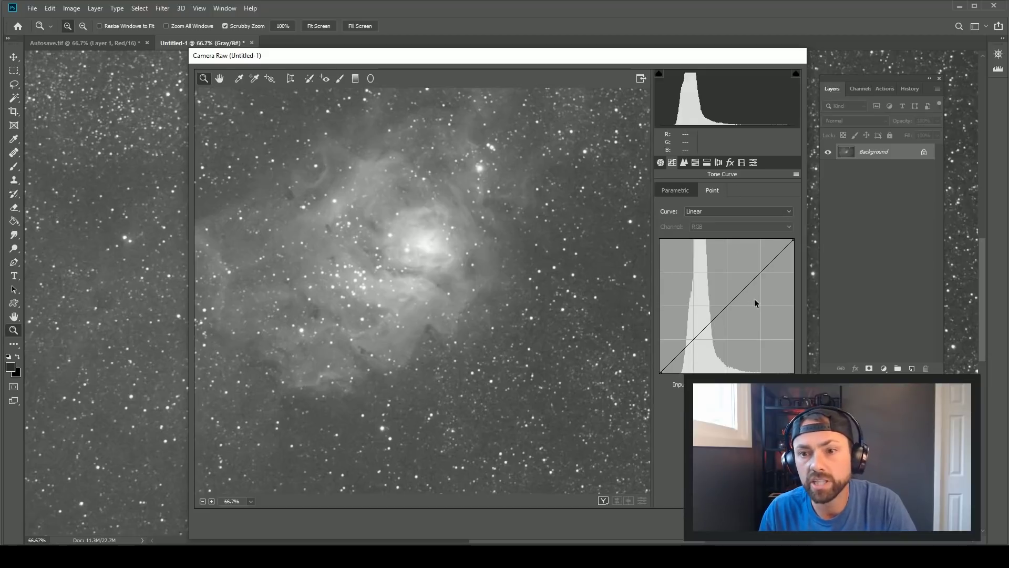
drag(726, 307, 723, 234)
click(679, 191)
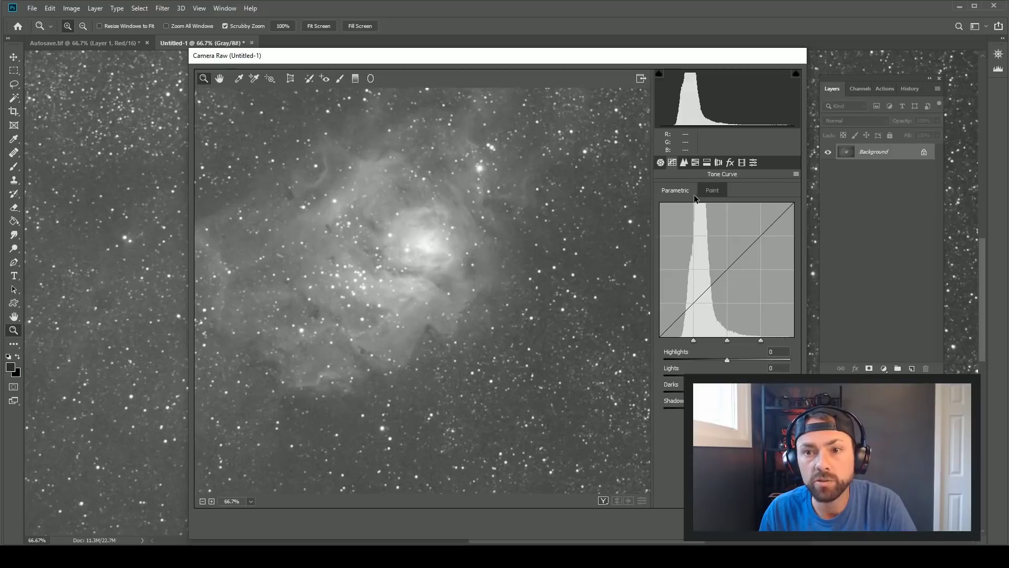
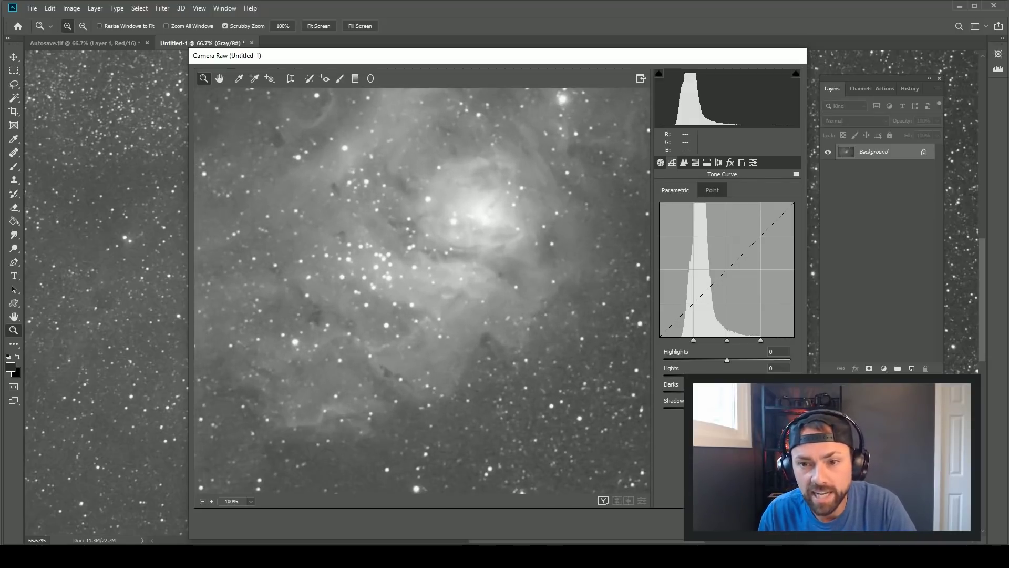
Step: Brighten the nebula with the parametric tone curve, using Lights +18 and Highlights -6
click(778, 368)
text(8)
key(Return)
text(13)
key(Return)
drag(726, 360, 723, 363)
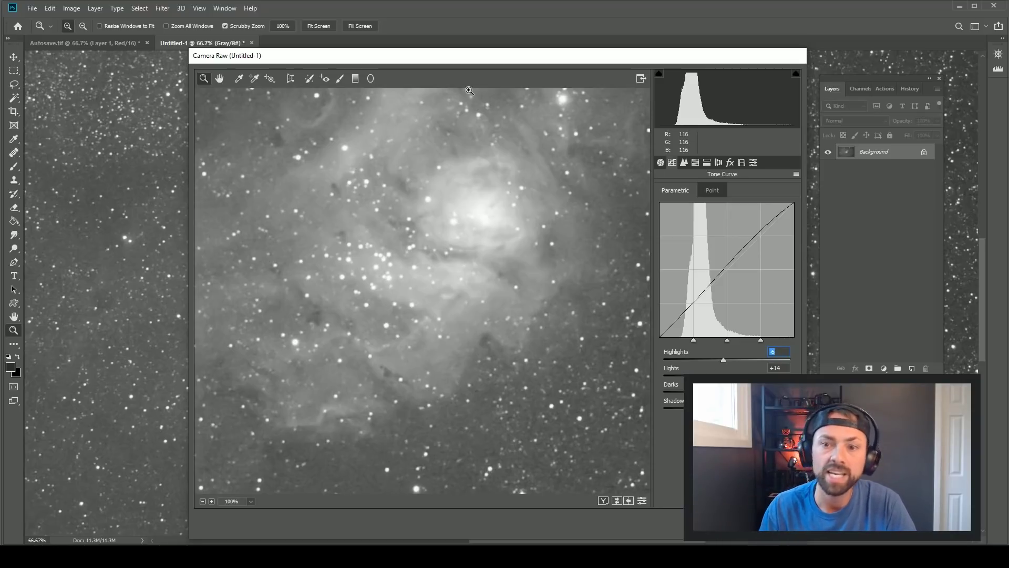
drag(735, 375, 738, 375)
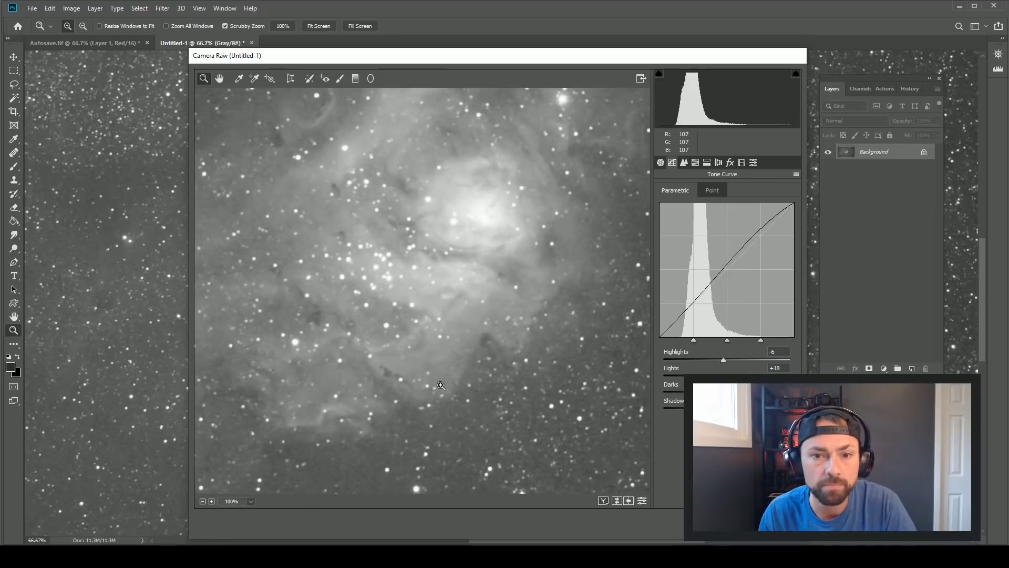
Step: Apply luminance noise reduction of 11 to the grayscale image in Camera Raw
key(ctrl+minus)
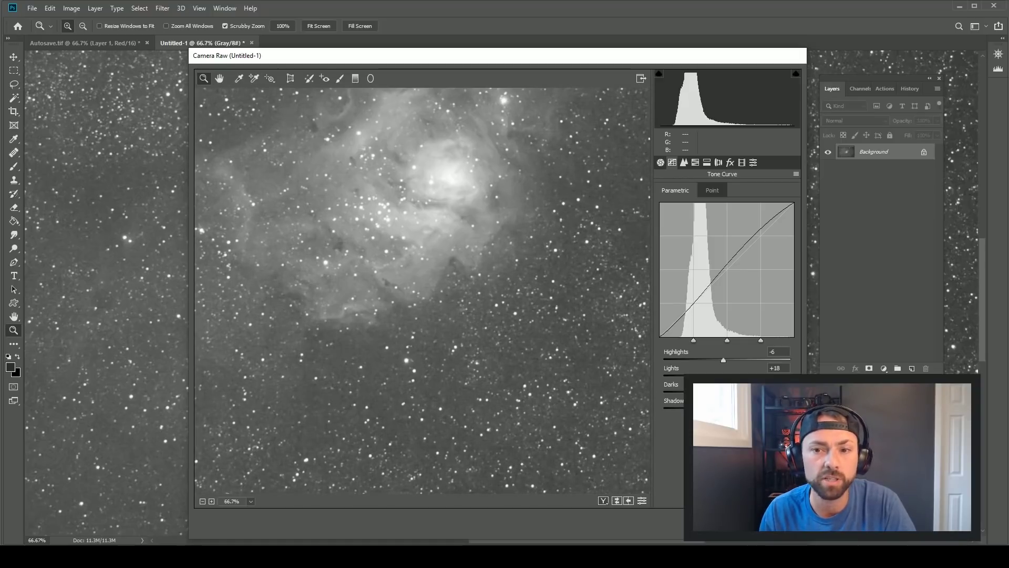
key(ctrl+minus)
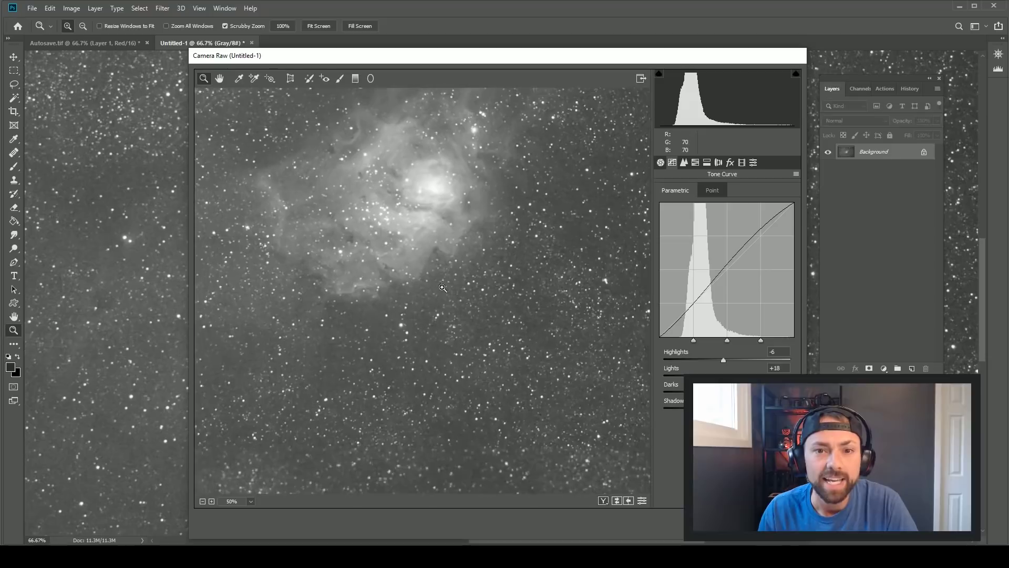
drag(462, 278, 535, 287)
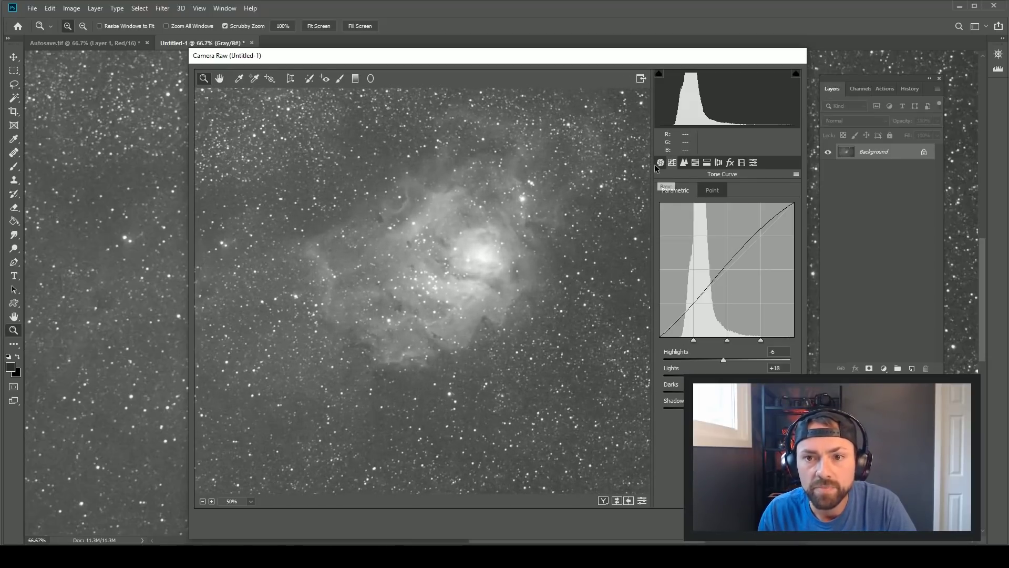
click(683, 162)
click(494, 307)
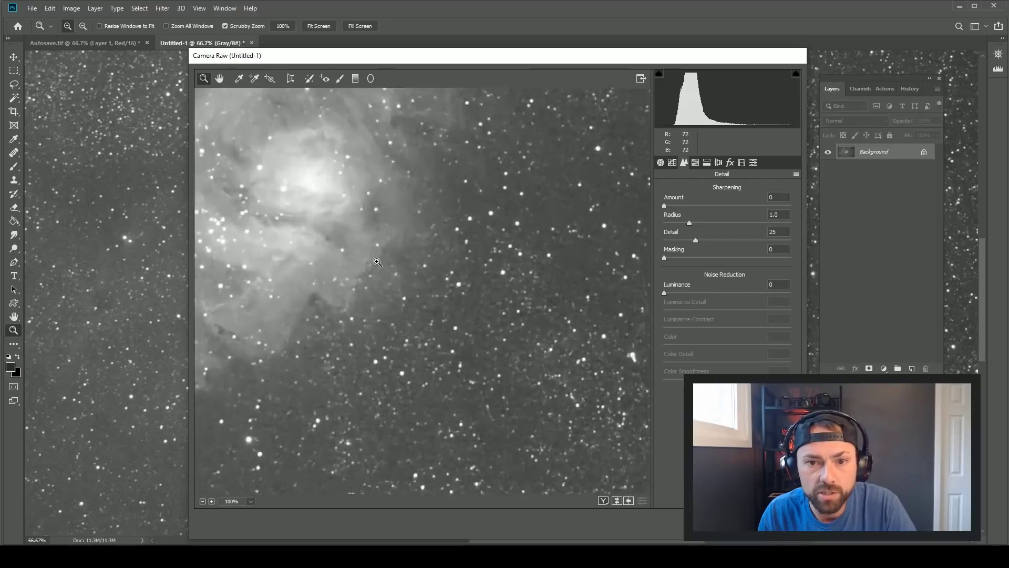
click(677, 292)
drag(677, 292, 678, 292)
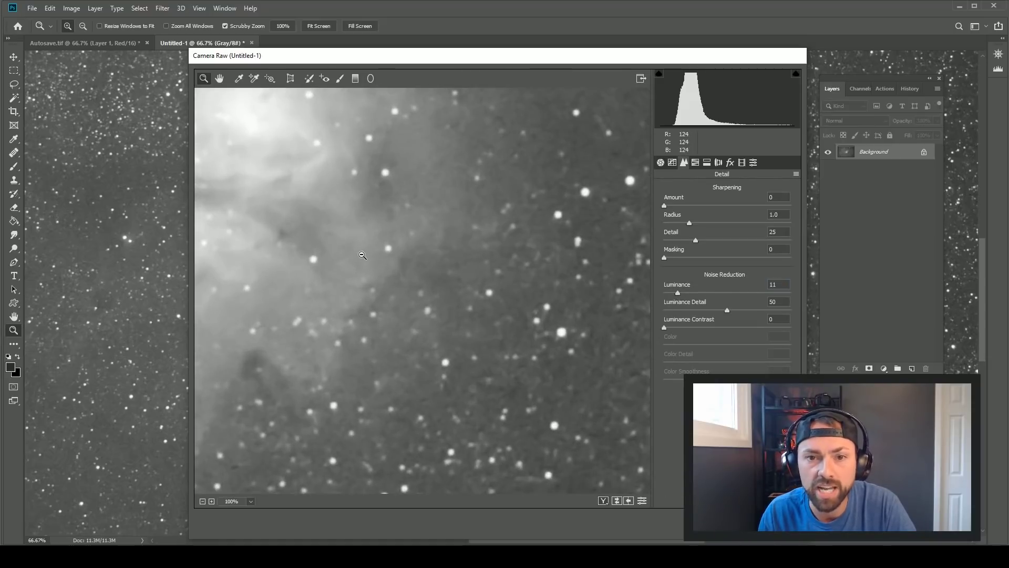
alt+click(394, 285)
Step: Set sharpening masking to 17 and amount to 8, and apply the Camera Raw filter to the grayscale image
drag(664, 258, 686, 259)
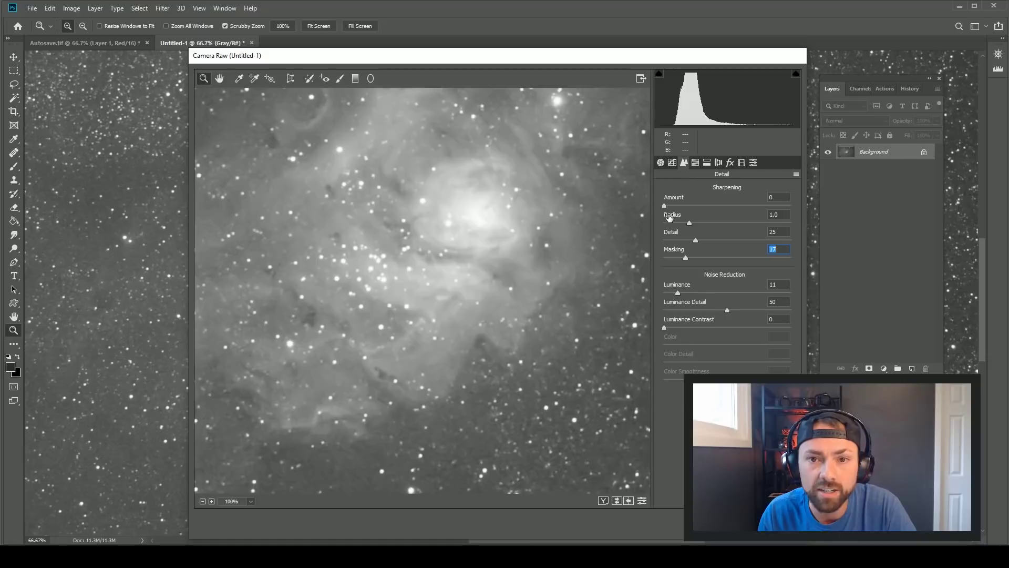
click(679, 205)
alt+click(500, 270)
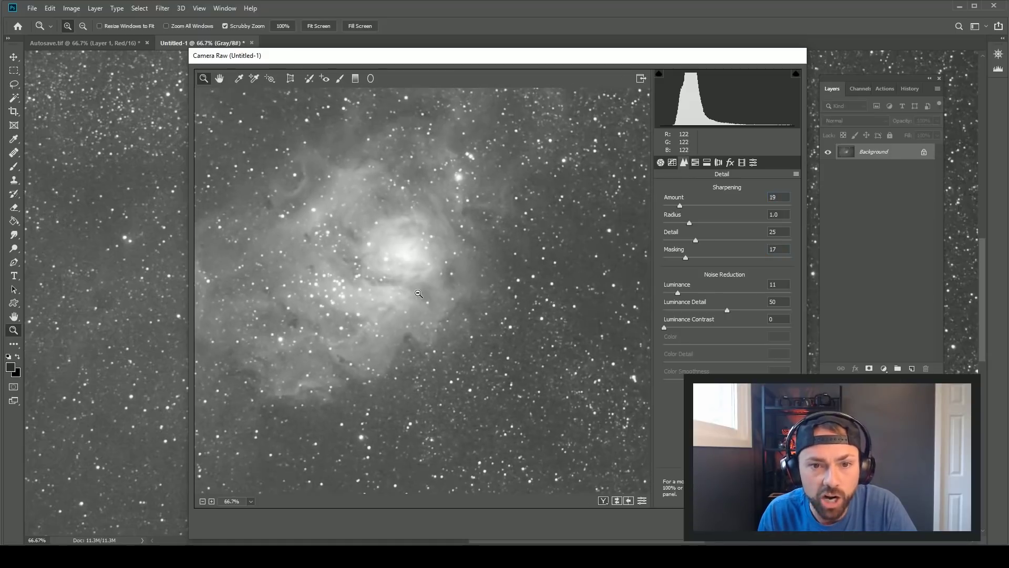
click(371, 265)
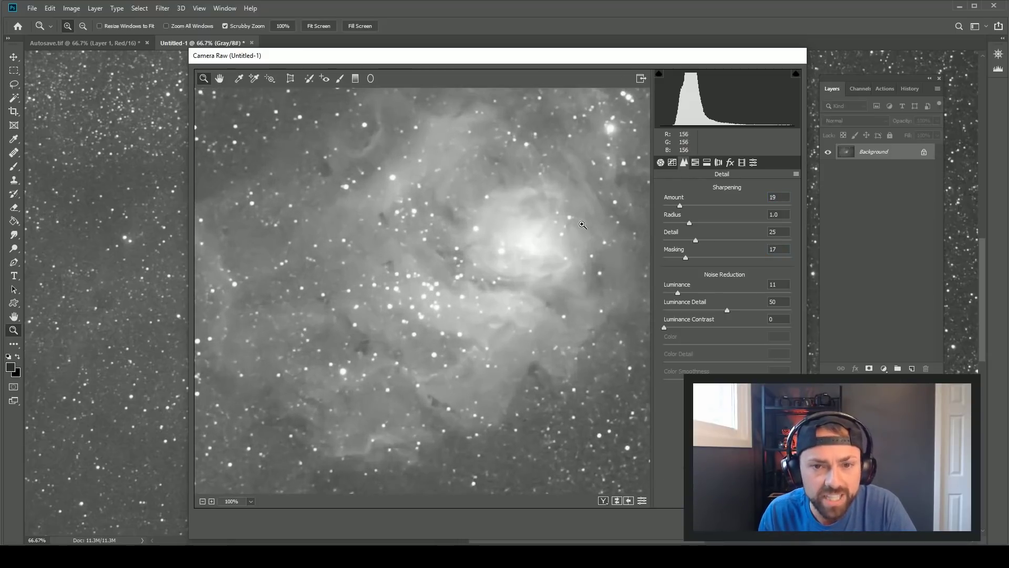
drag(680, 205, 664, 207)
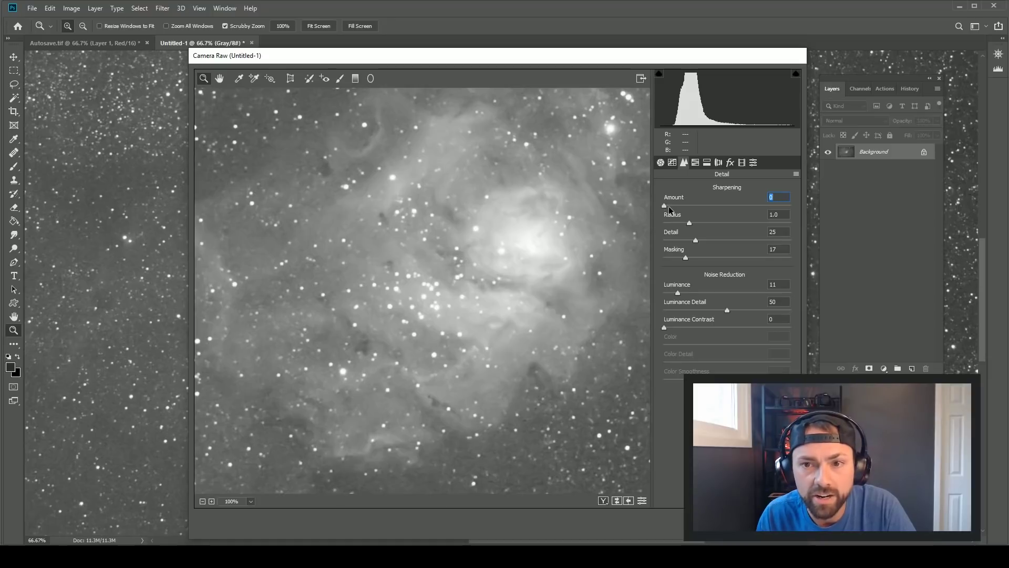
click(671, 205)
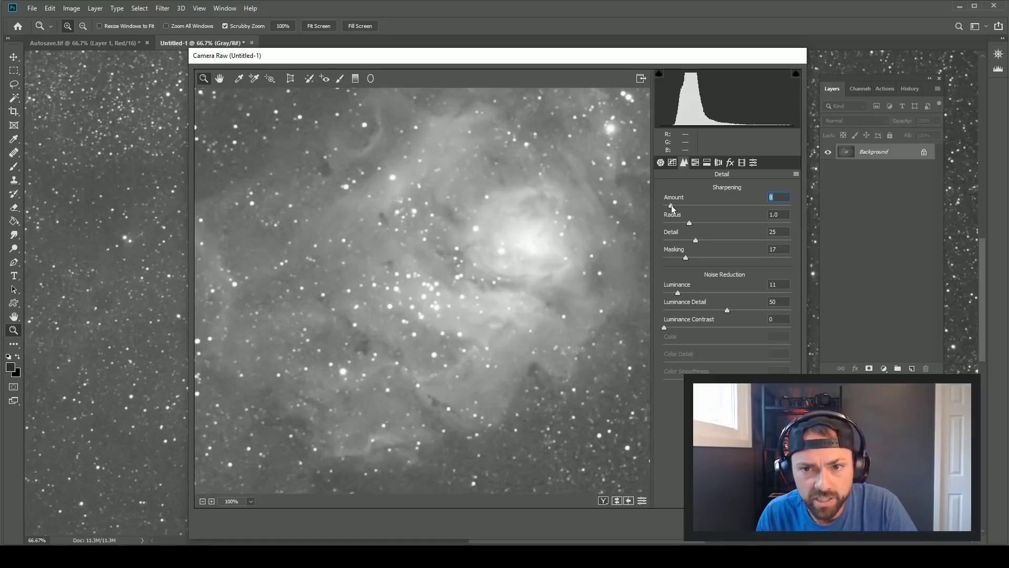
alt+click(331, 210)
drag(444, 239, 346, 229)
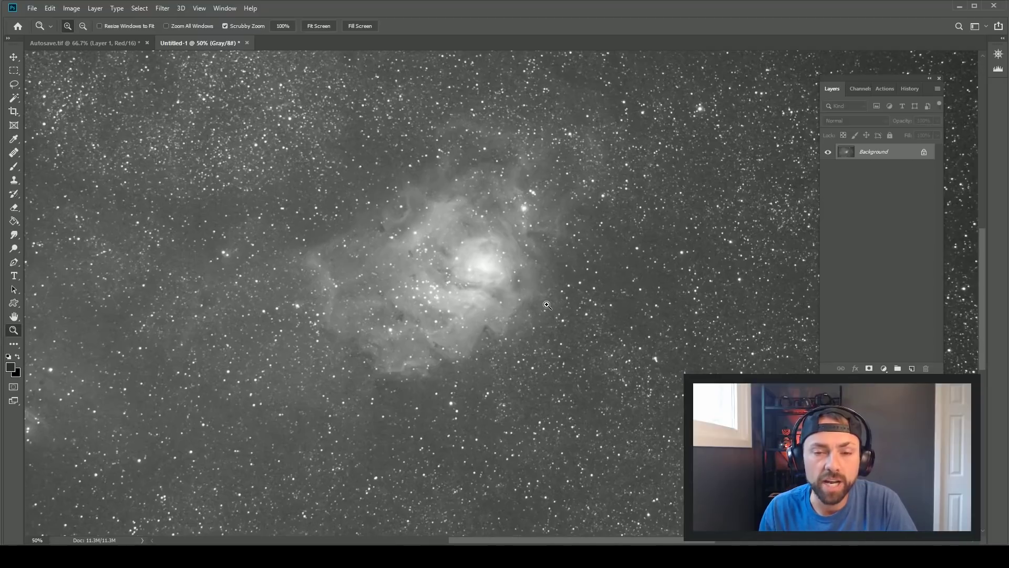
alt+click(546, 305)
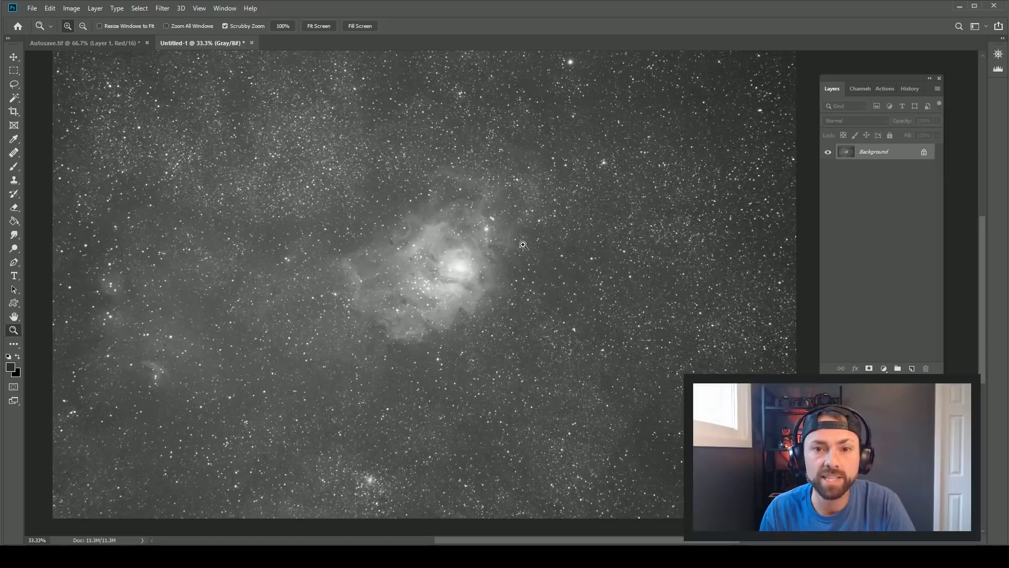
Step: Copy the green channel of Layer 1 in Autosave.tif and paste it as a new layer into Untitled-1
click(106, 44)
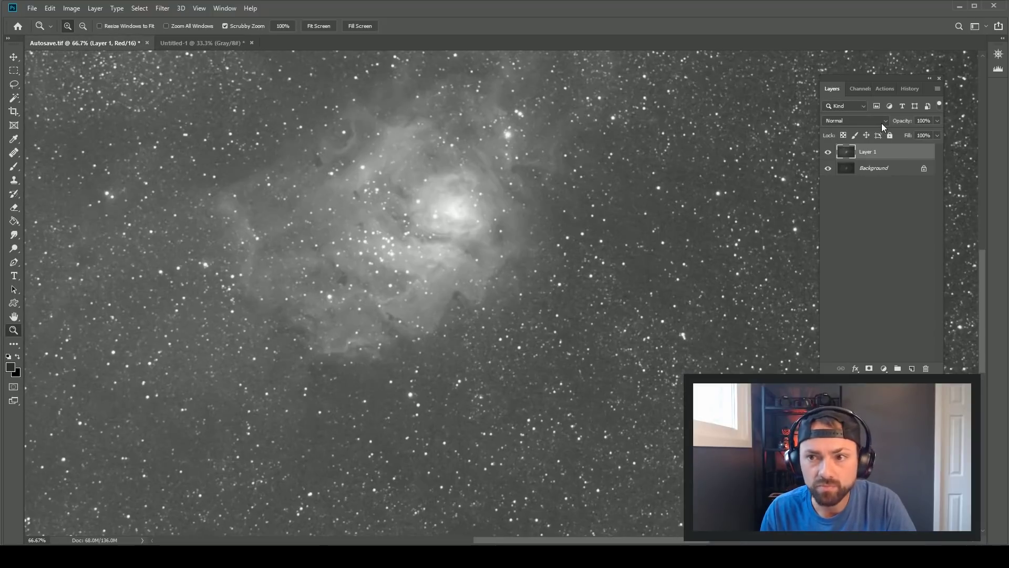
click(861, 89)
click(871, 135)
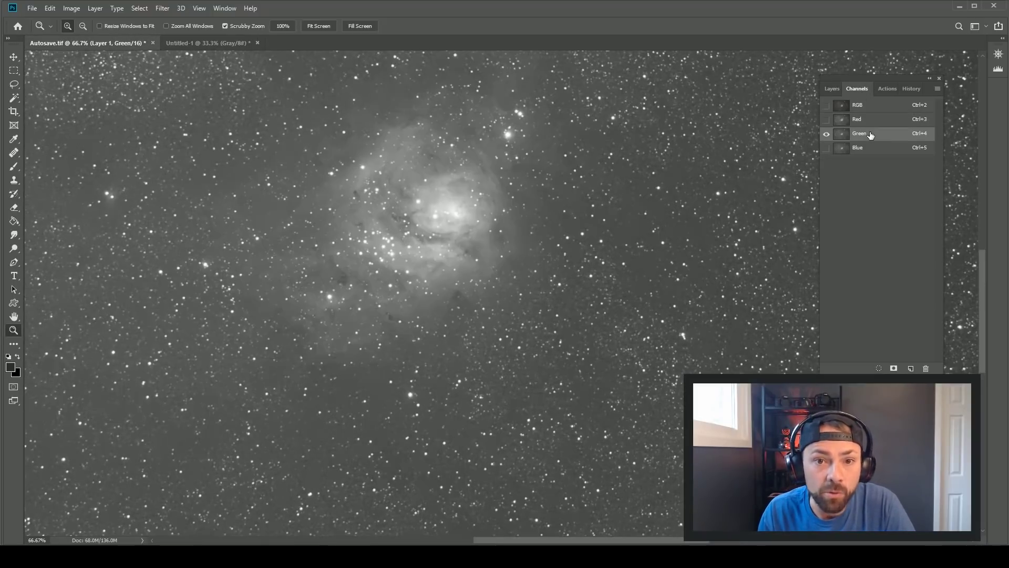
click(867, 150)
click(868, 137)
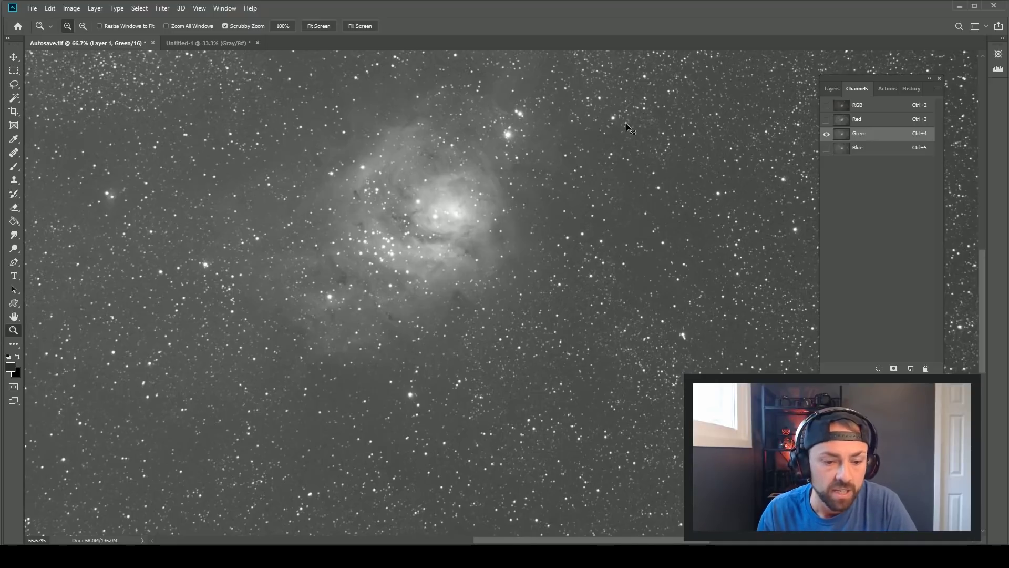
click(210, 43)
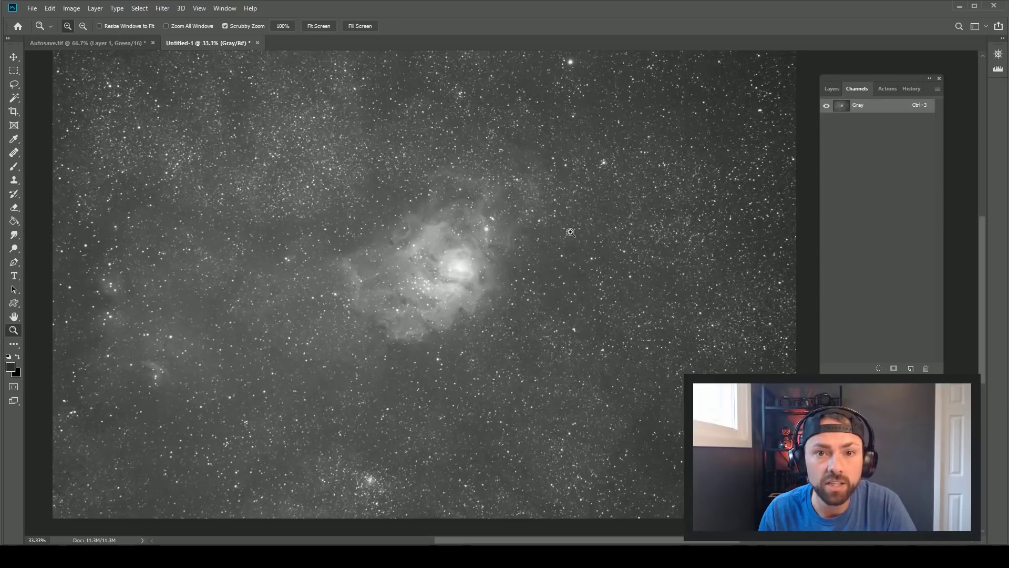
click(834, 89)
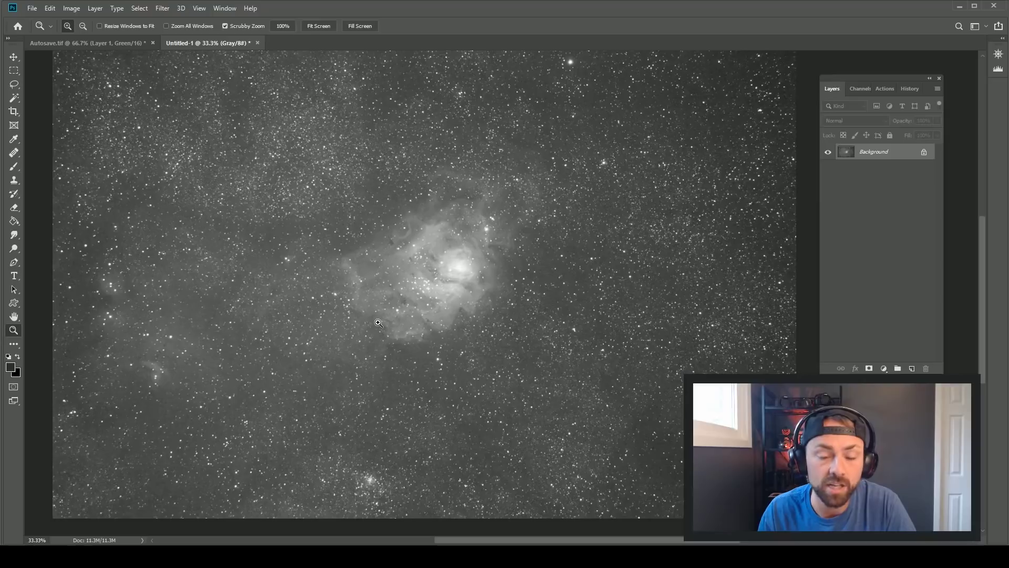
key(ctrl+v)
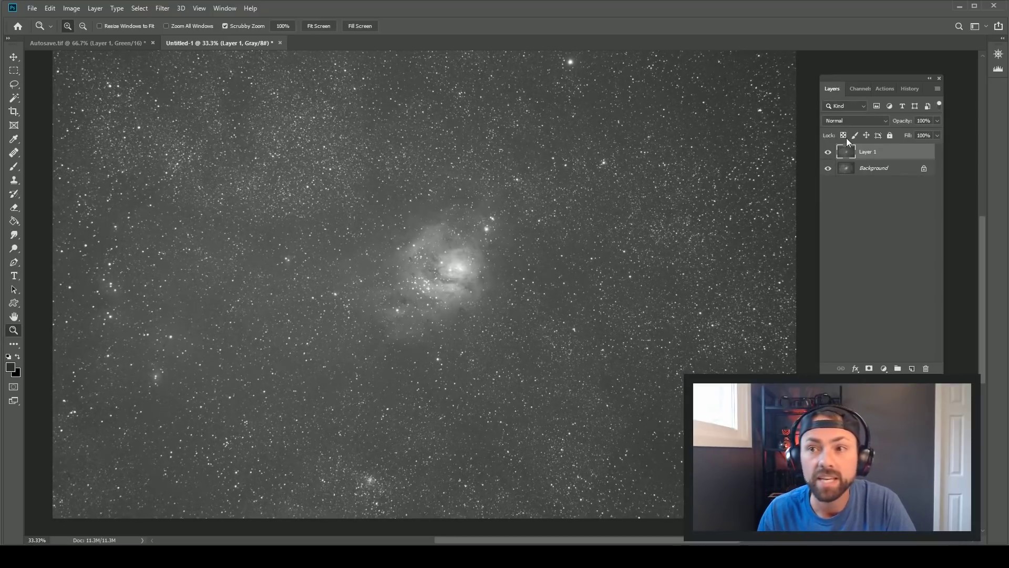
Step: Set the pasted green layer's opacity to 50% and compare the image with the layer hidden and shown
click(941, 123)
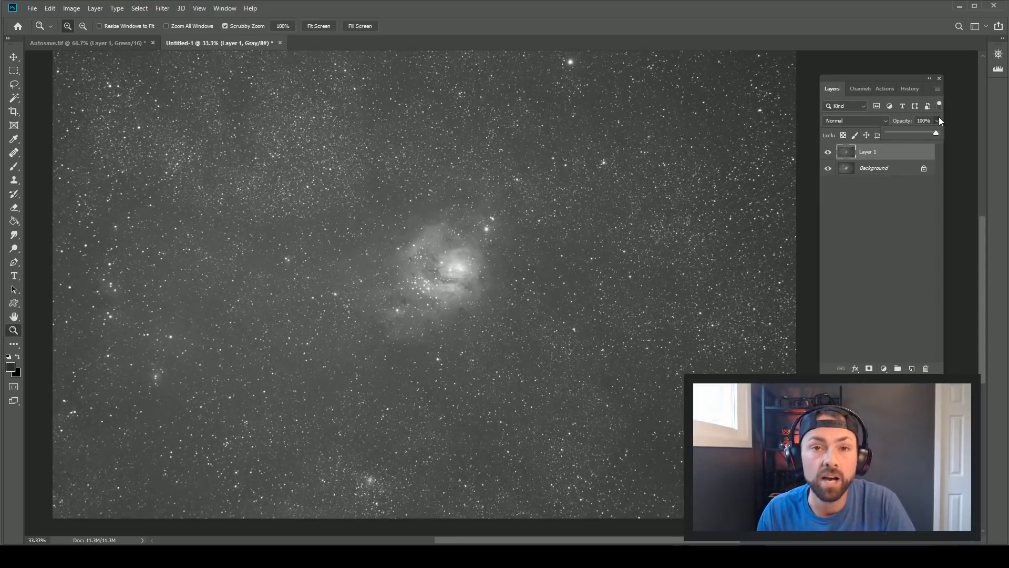
drag(900, 134, 901, 134)
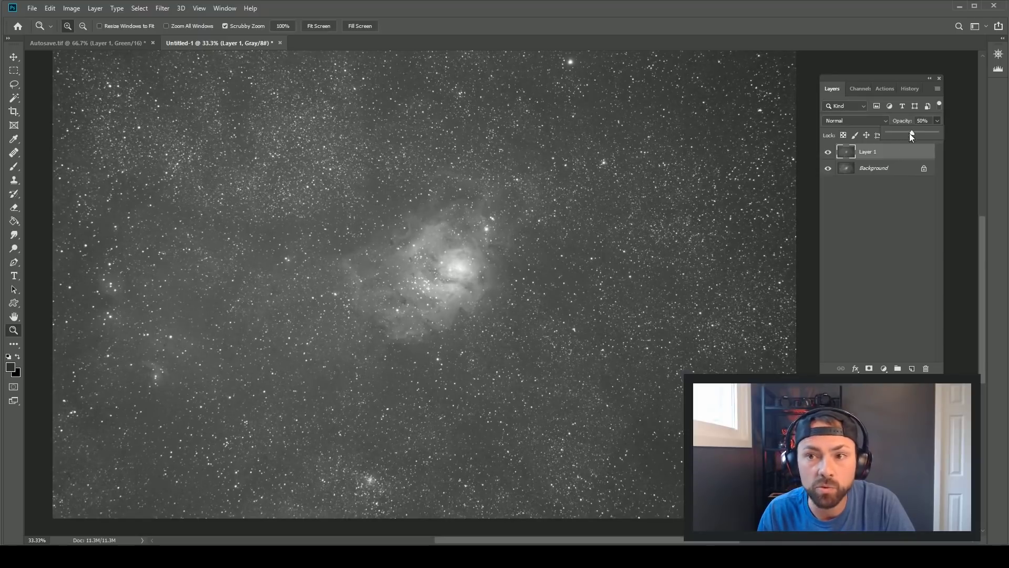
click(828, 153)
click(828, 153)
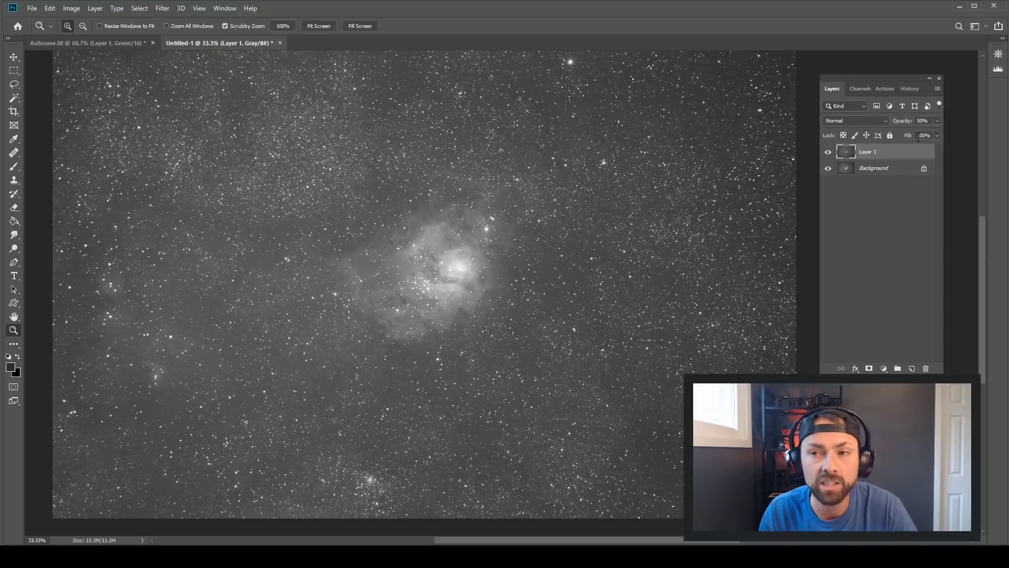
Step: Set the green layer's opacity to 33% and check the blend with the layer hidden and shown
click(937, 122)
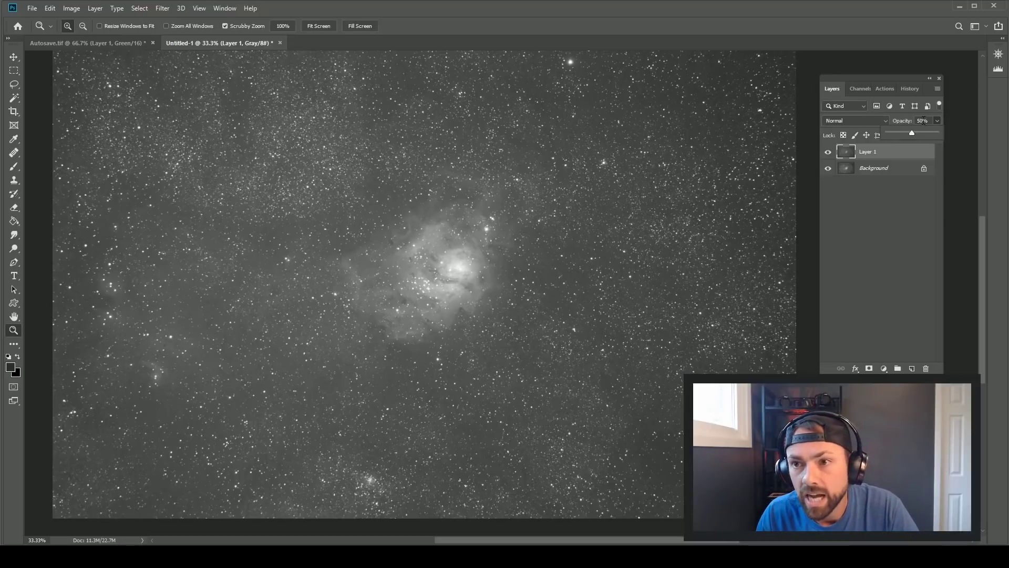
click(912, 121)
text(33)
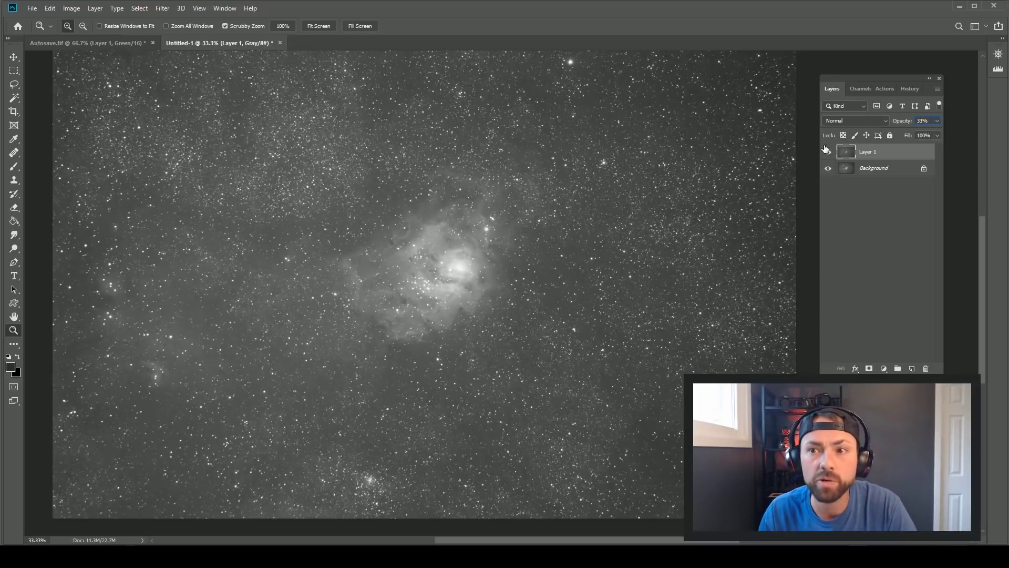
click(828, 151)
click(827, 151)
Step: Copy the blue channel of Layer 1 in Autosave.tif and paste it into Untitled-1 as a new layer above the green layer
click(877, 168)
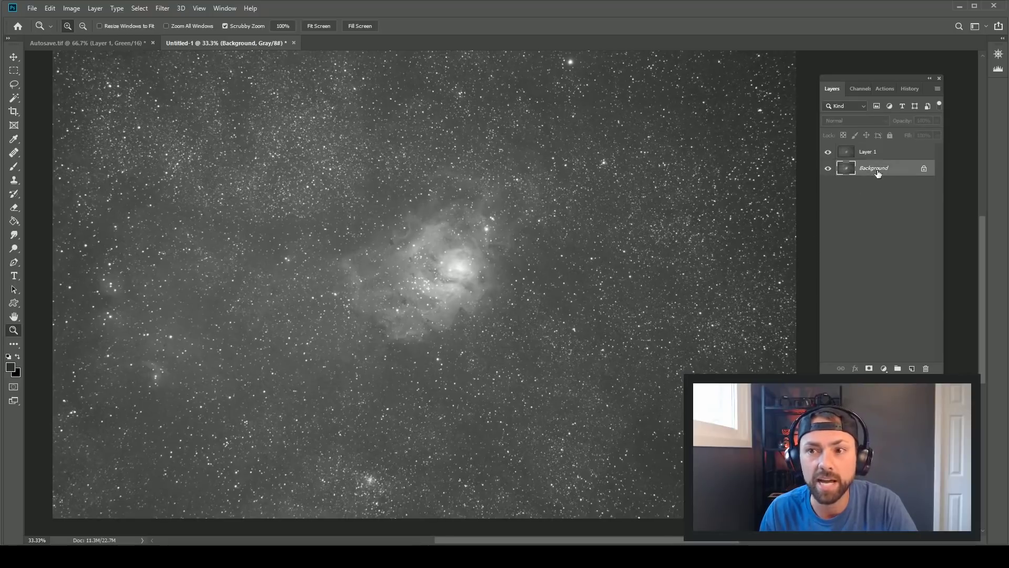
click(81, 45)
click(869, 88)
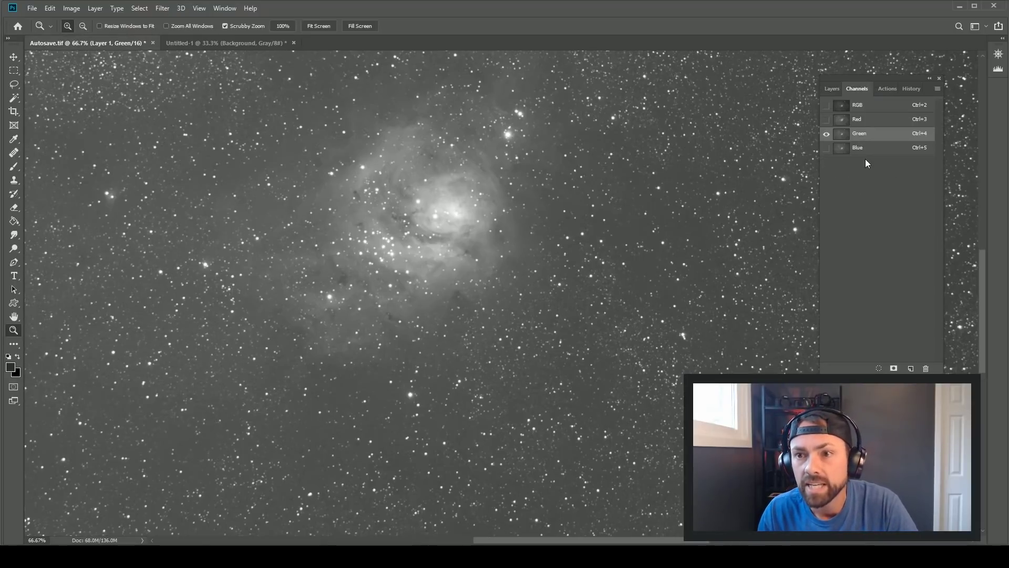
click(874, 148)
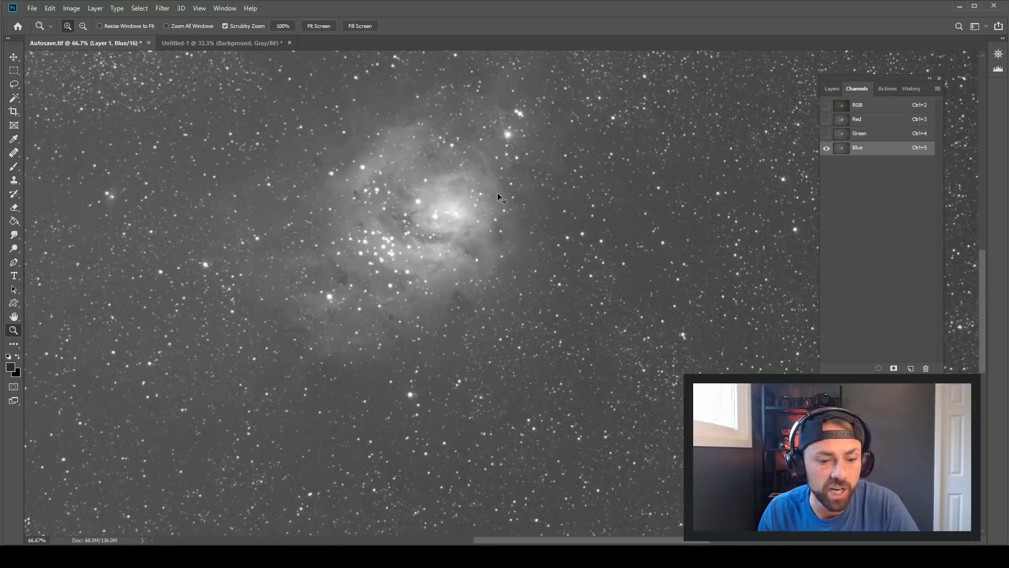
drag(358, 62, 840, 166)
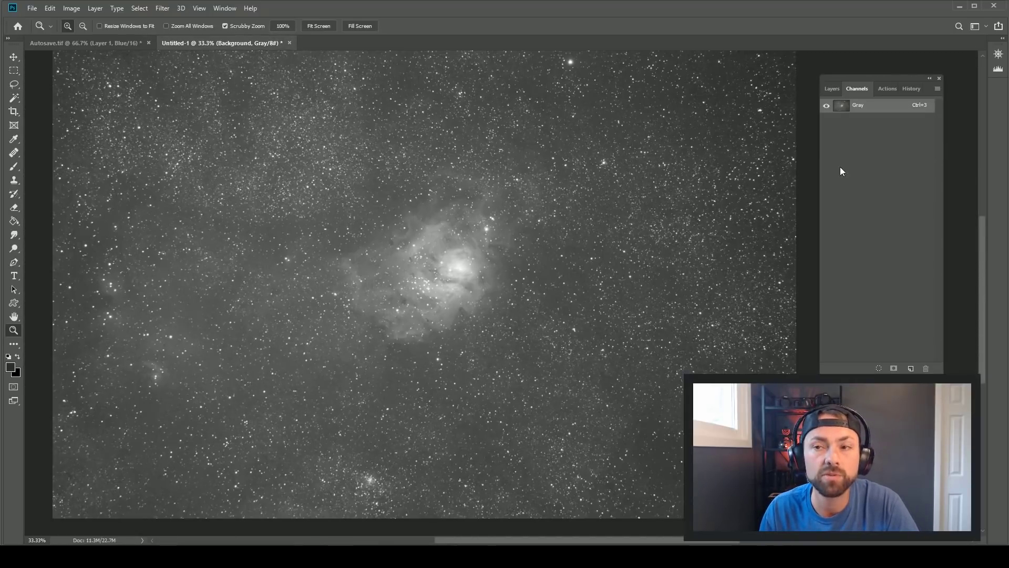
click(840, 92)
key(ctrl+shift+alt+n)
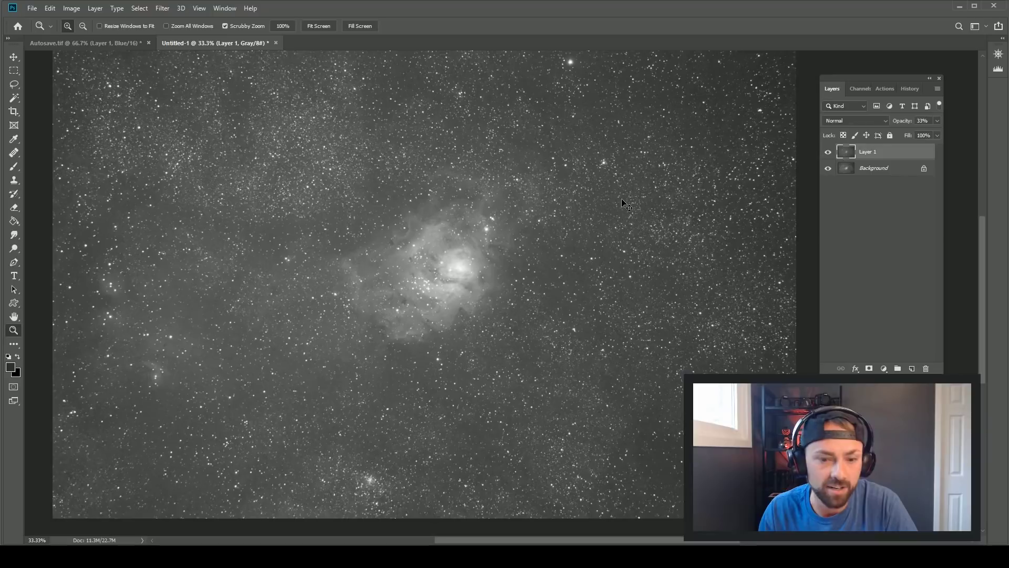
key(ctrl+v)
Step: Set the pasted blue layer's opacity to 20%
click(924, 120)
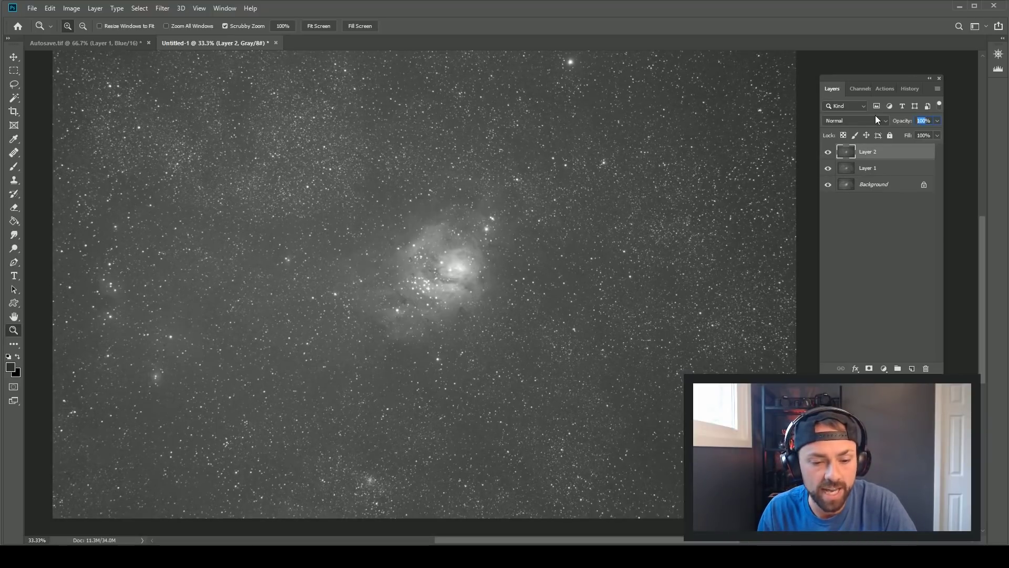
text(43)
key(Return)
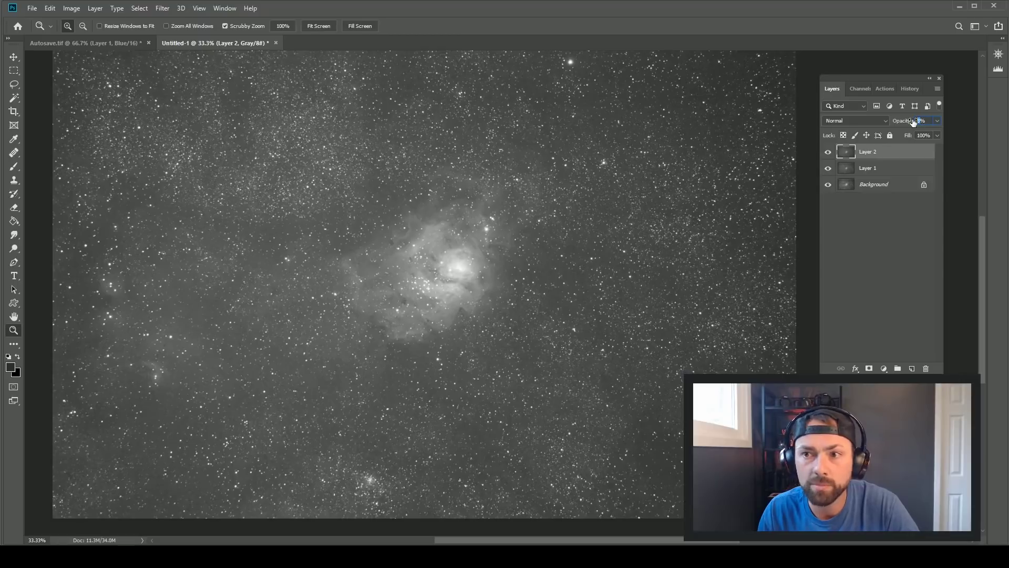
text(20)
key(Return)
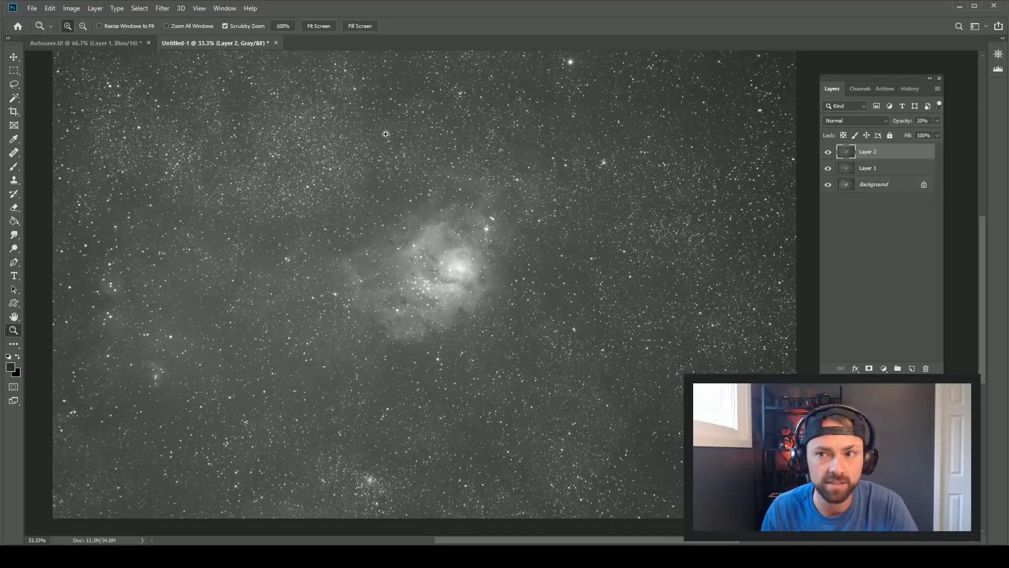
Step: Flatten the blended grayscale layers in Untitled-1 and copy the whole image
click(98, 11)
click(121, 411)
key(ctrl+a)
key(v)
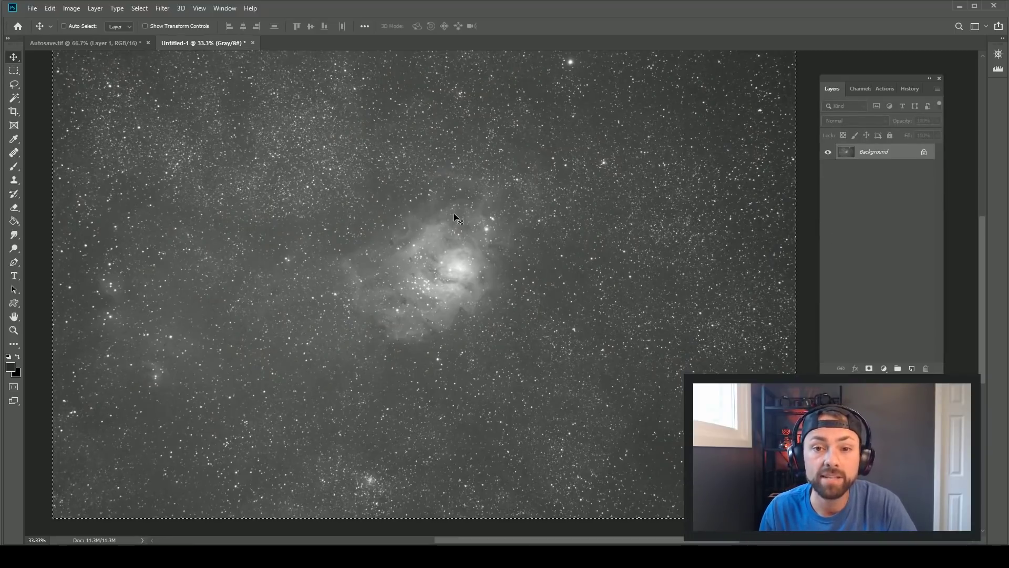
Step: Paste the flattened grayscale image into Autosave.tif as a new layer above Layer 1 and set its blend mode to Luminosity
drag(450, 205, 1005, 153)
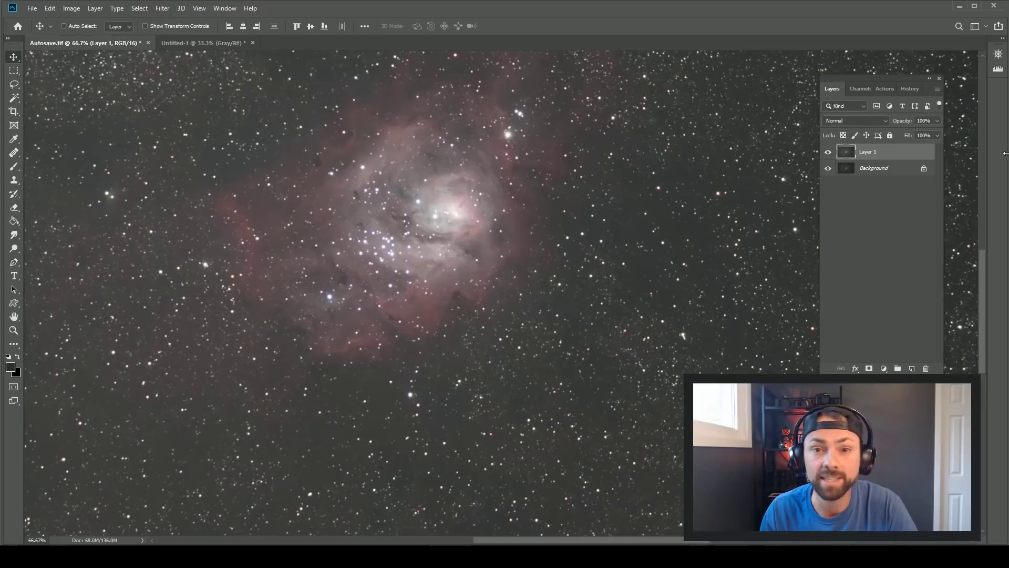
click(858, 90)
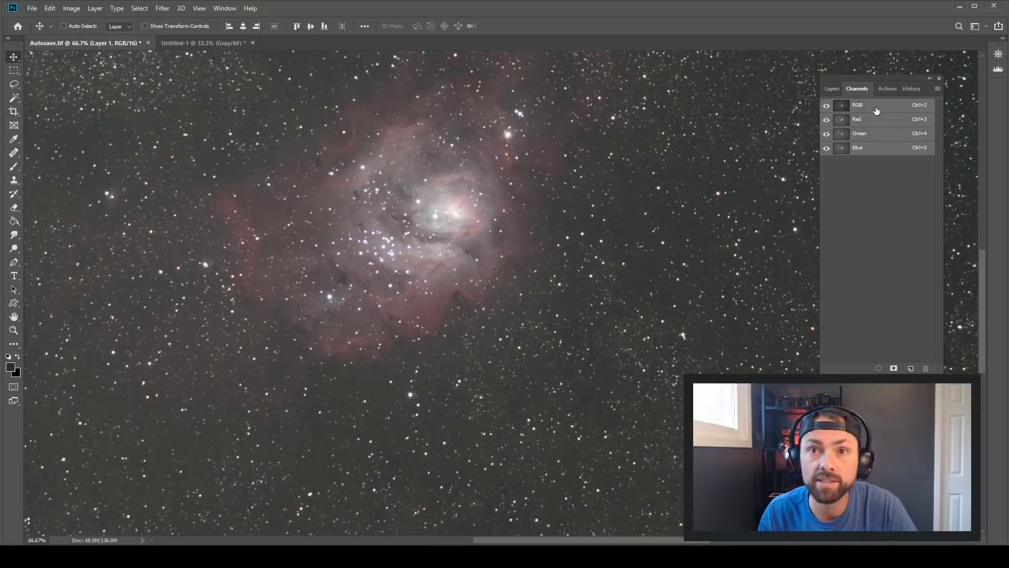
click(834, 89)
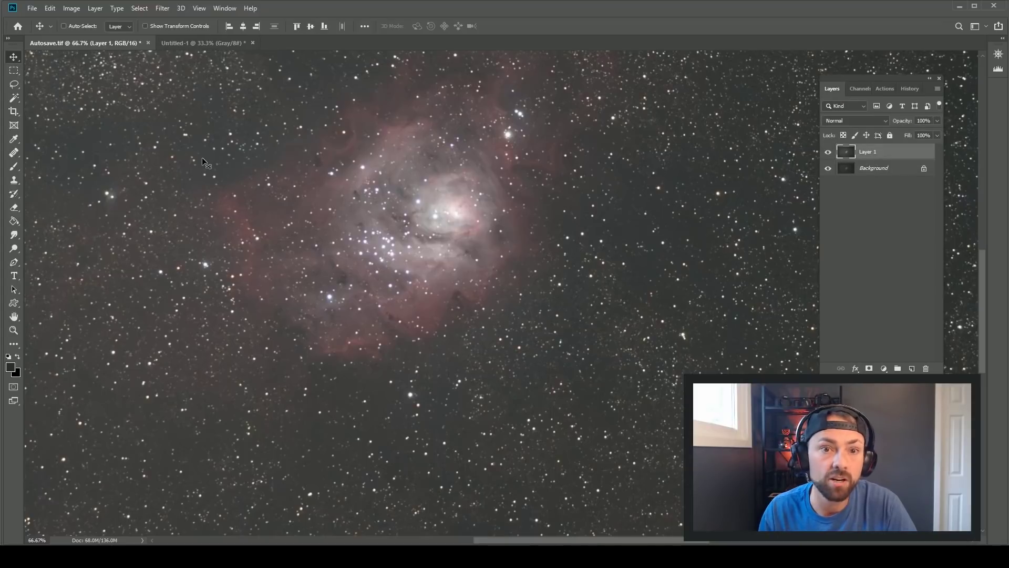
key(ctrl+v)
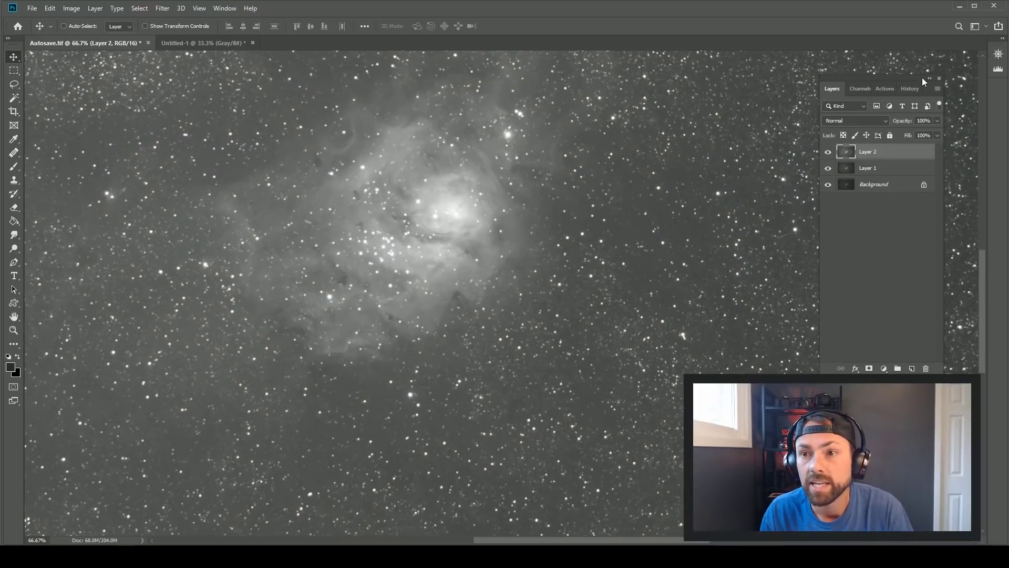
click(887, 124)
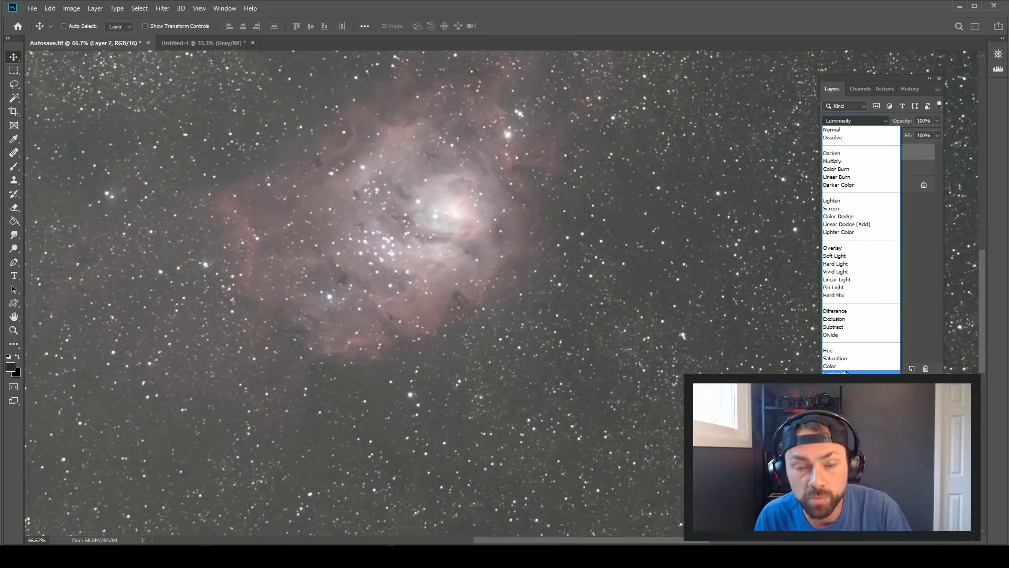
click(847, 372)
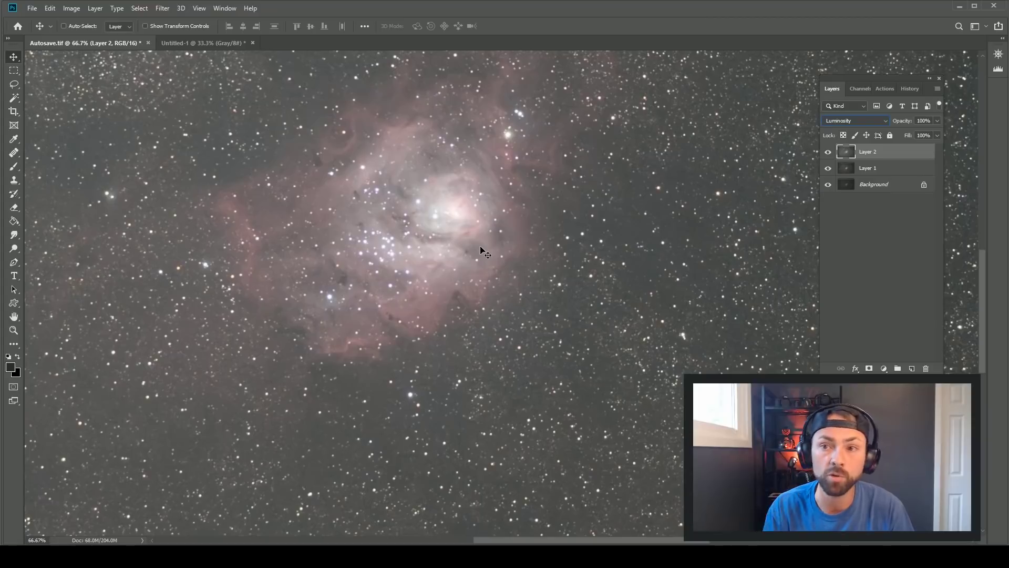
Step: Compare the color image with the Luminosity layer hidden and shown, both close up and with the wider field in view
click(828, 152)
click(828, 153)
click(828, 152)
click(828, 152)
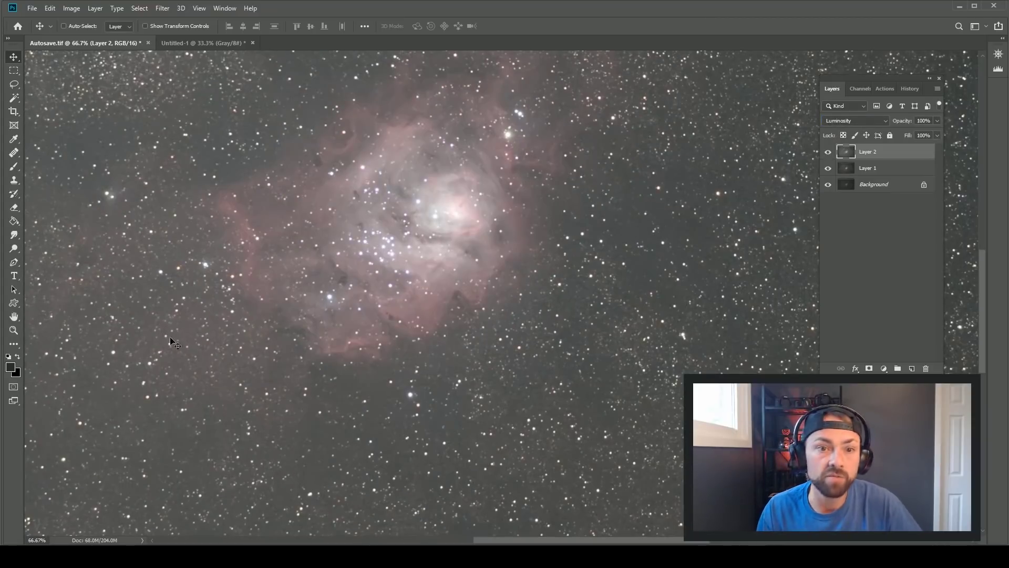
click(14, 330)
alt+click(449, 302)
alt+click(450, 301)
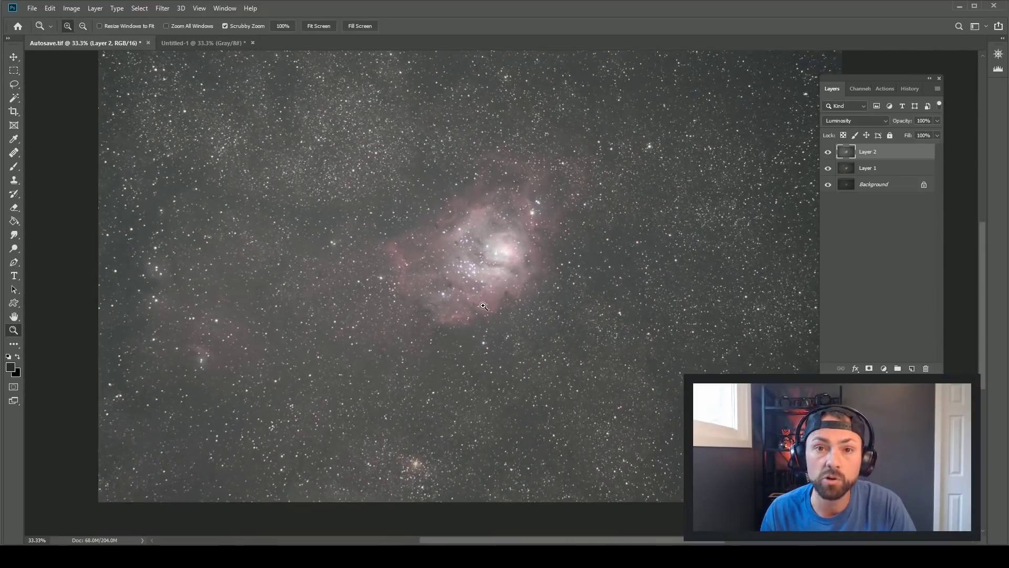
click(829, 153)
click(829, 153)
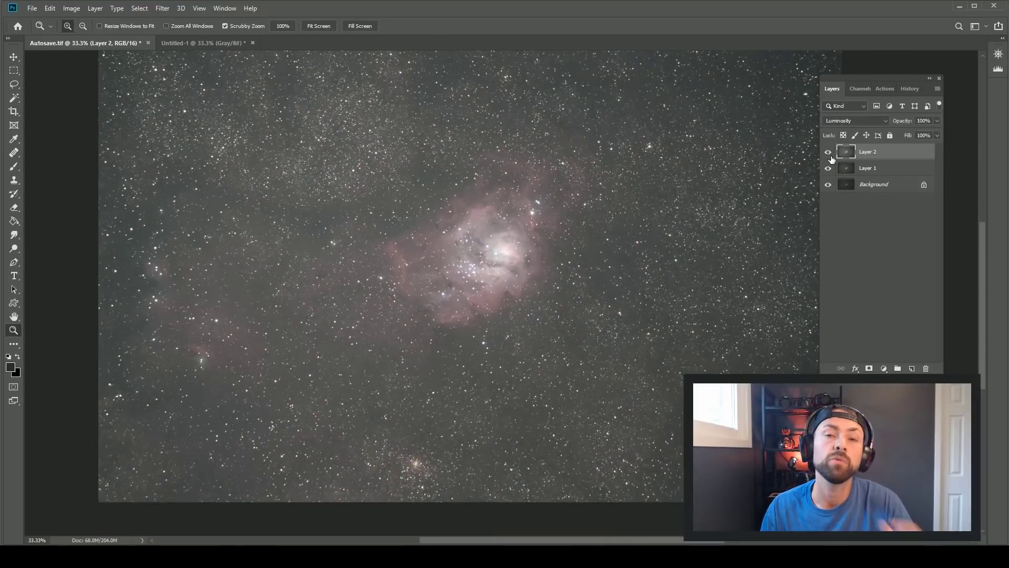
Step: Set the Luminosity layer's opacity to 58% and darken it with a Curves point at input 121, output 94
click(936, 120)
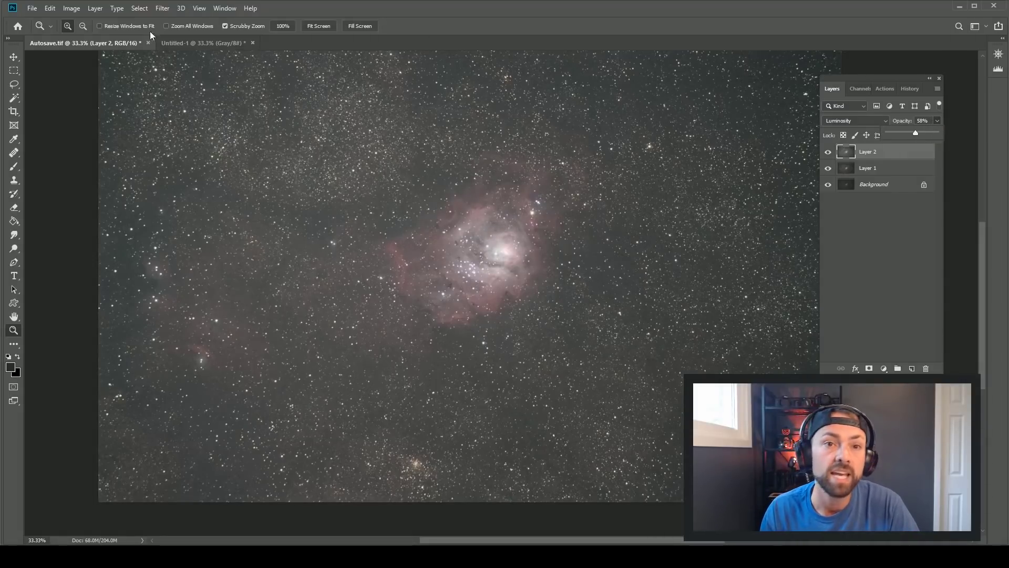
click(71, 8)
mouse_move(114, 37)
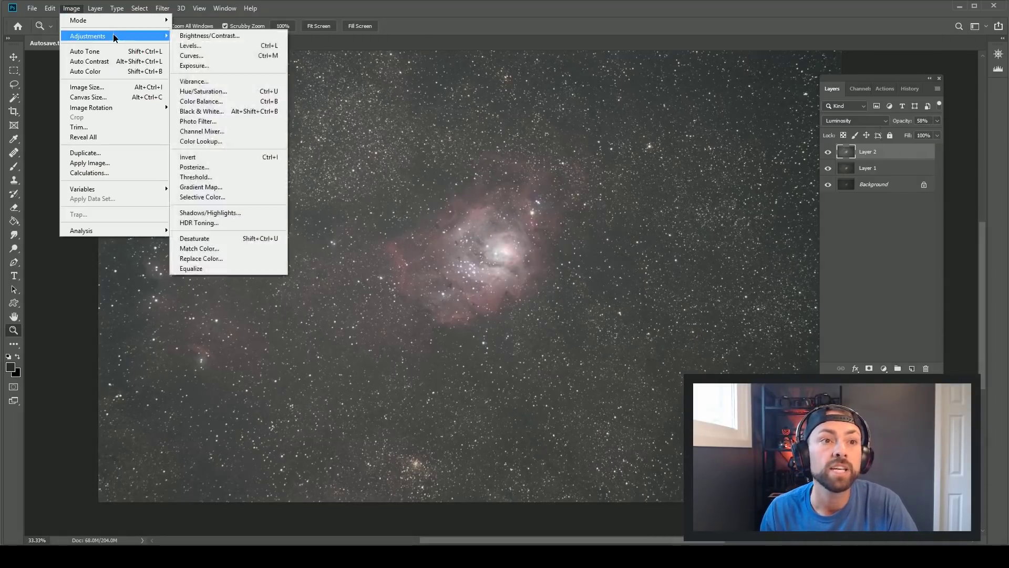
click(192, 58)
mouse_move(714, 209)
mouse_down()
mouse_move(710, 231)
mouse_move(713, 222)
mouse_up()
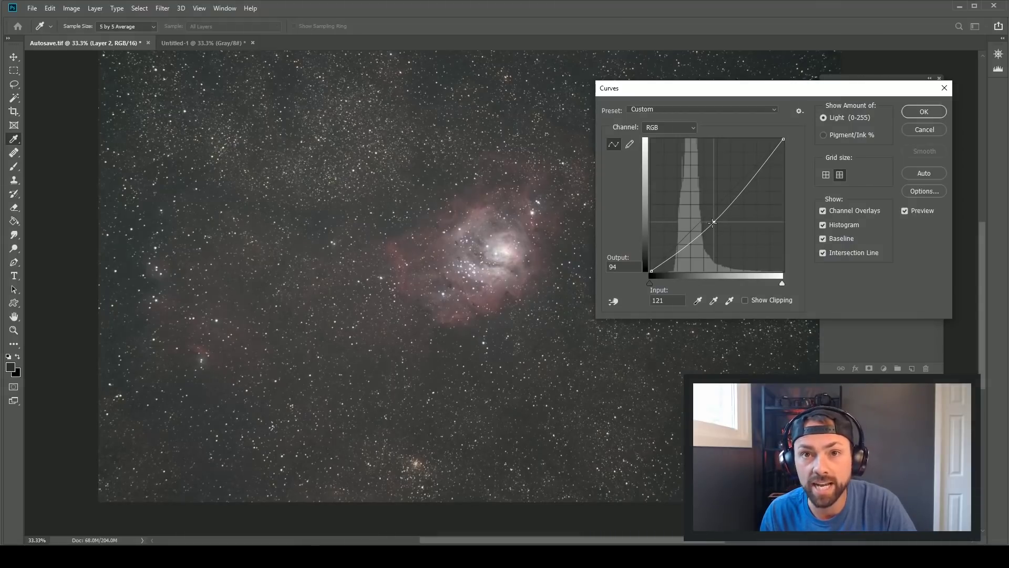
click(942, 113)
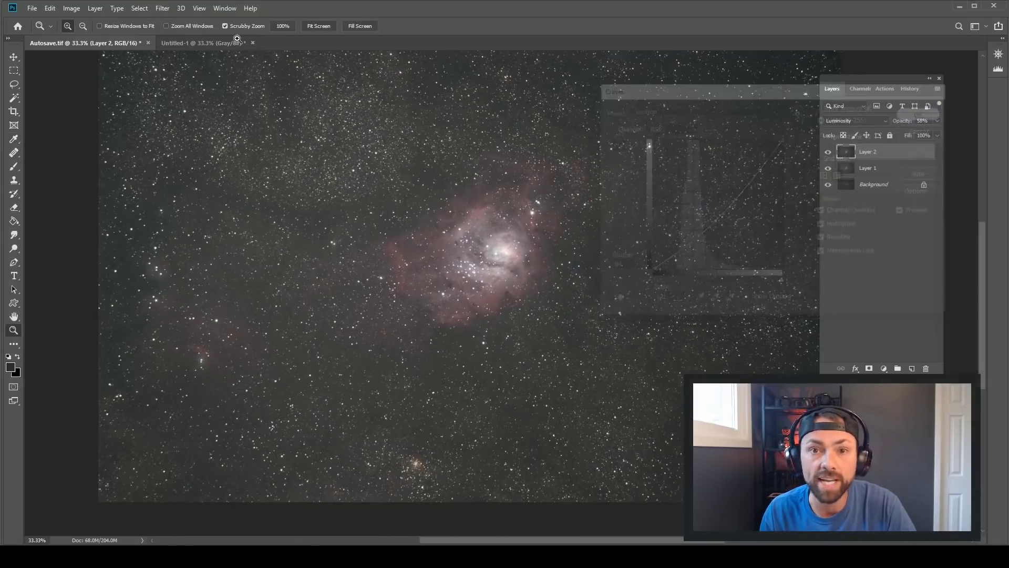
Step: Apply Levels to the Luminosity layer with the black input level at 16
click(64, 8)
mouse_move(99, 34)
click(199, 46)
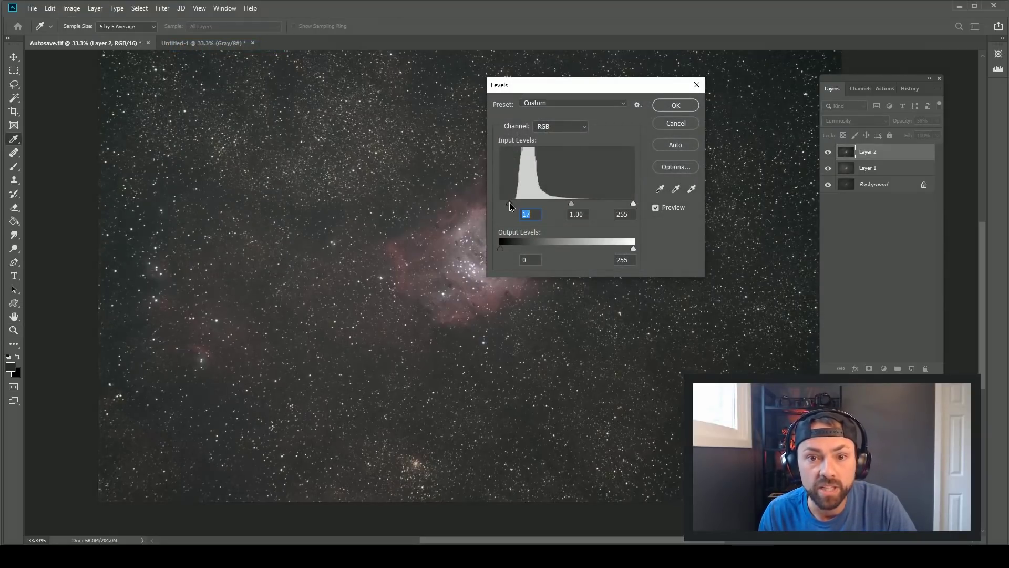
click(676, 105)
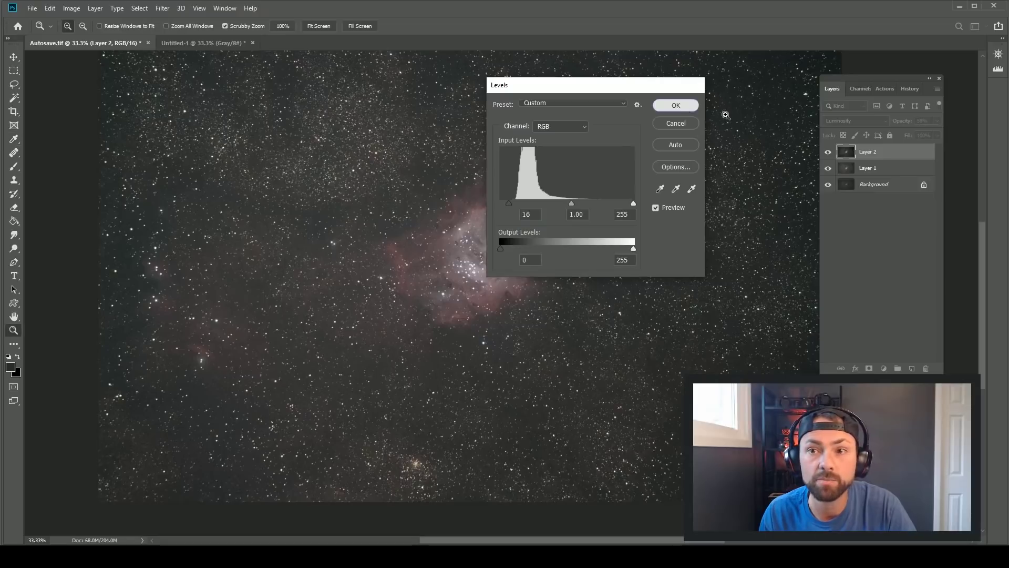
click(827, 152)
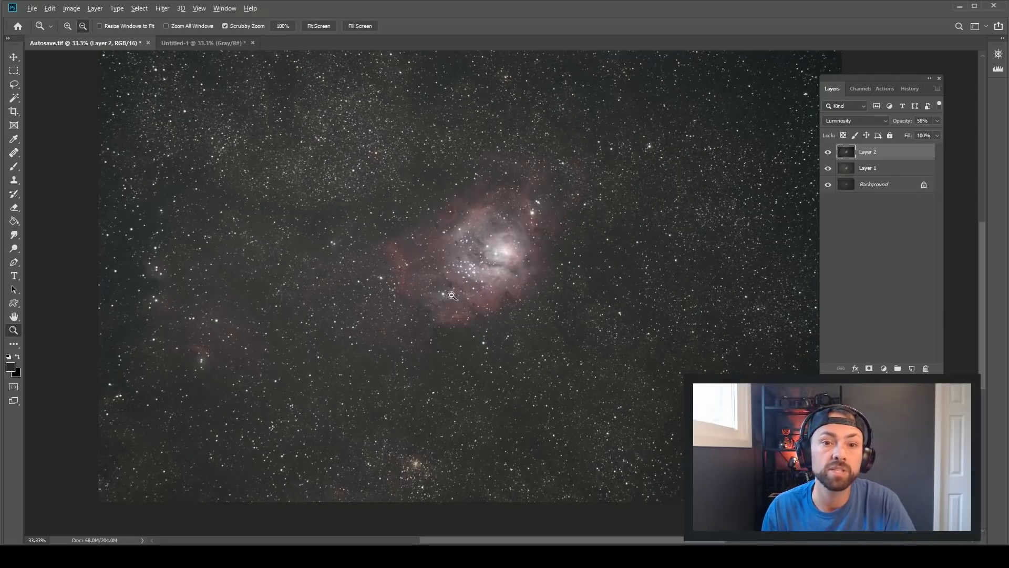
Step: Try the Luminosity layer at 90% opacity around the nebula core, and reduce the opacity to 65%
alt+click(506, 291)
click(506, 290)
click(505, 290)
click(938, 121)
drag(929, 134, 931, 134)
click(525, 233)
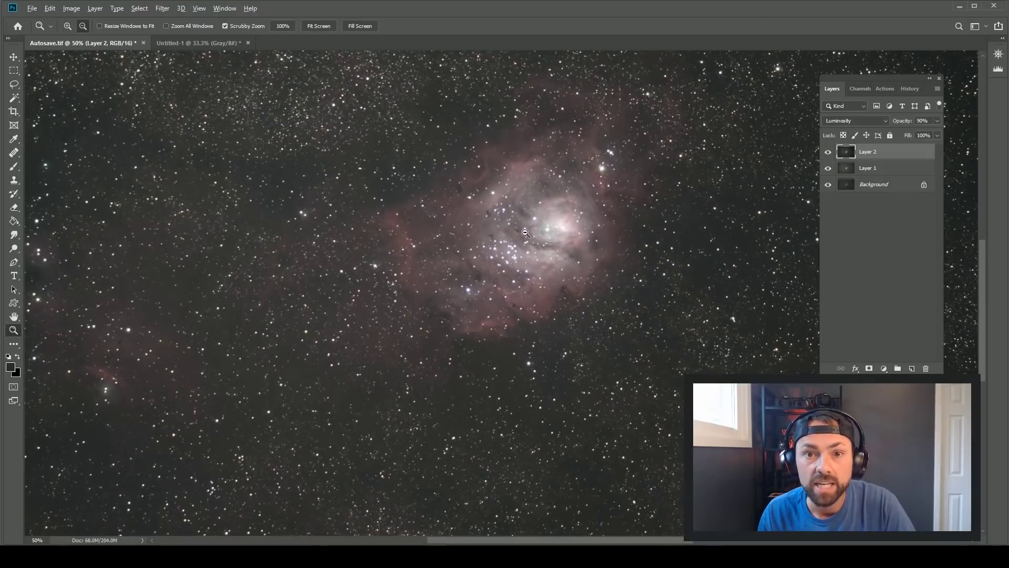
alt+click(525, 233)
alt+click(526, 233)
click(918, 134)
click(490, 374)
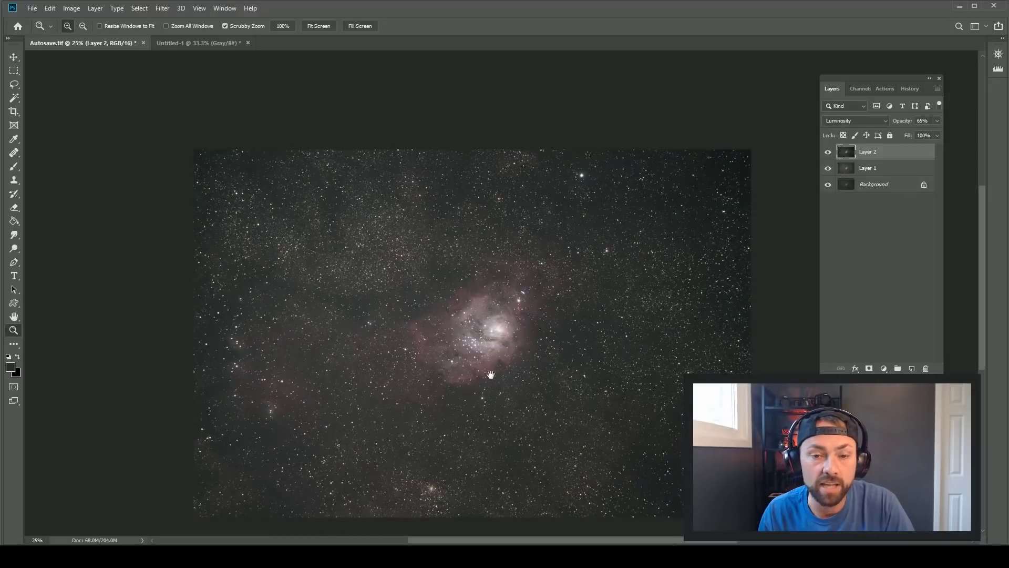
drag(490, 374, 552, 374)
Step: Compare the nebula and surrounding star field with the Luminosity layer hidden and shown at several magnifications
click(828, 152)
click(828, 152)
click(829, 153)
click(829, 152)
drag(306, 365, 543, 265)
click(829, 153)
click(829, 153)
alt+click(652, 246)
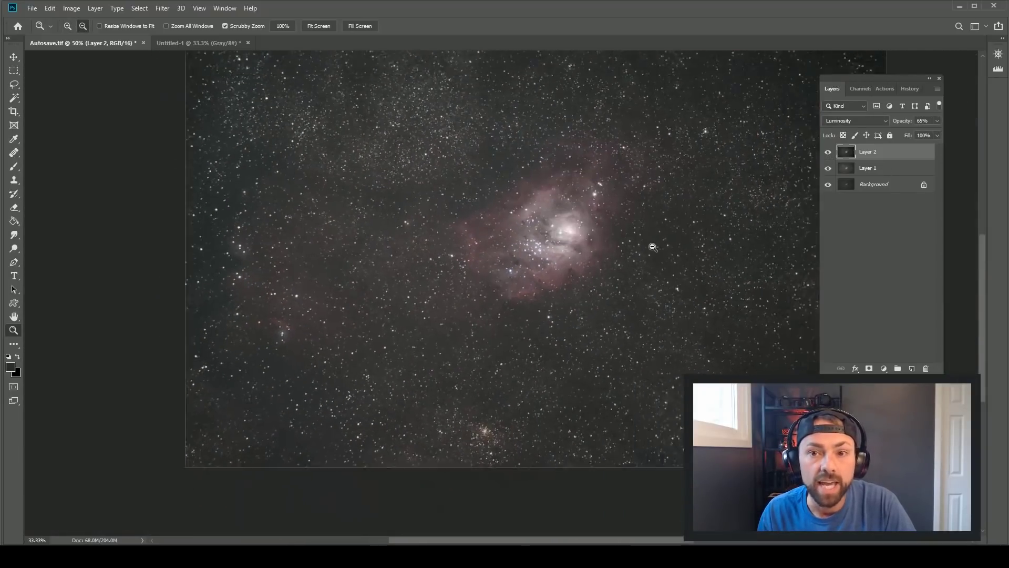
alt+click(652, 246)
click(485, 245)
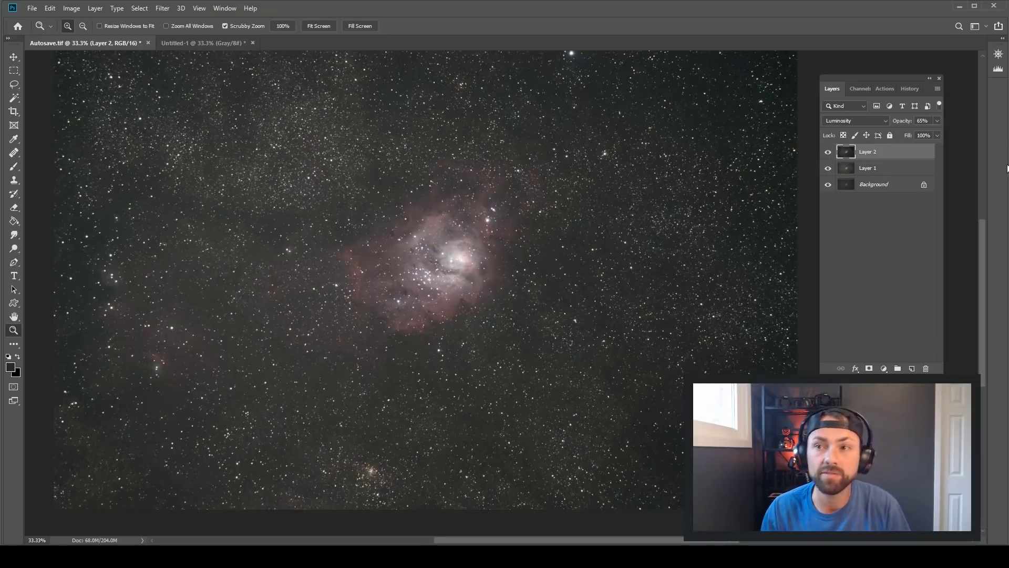
click(829, 153)
click(828, 152)
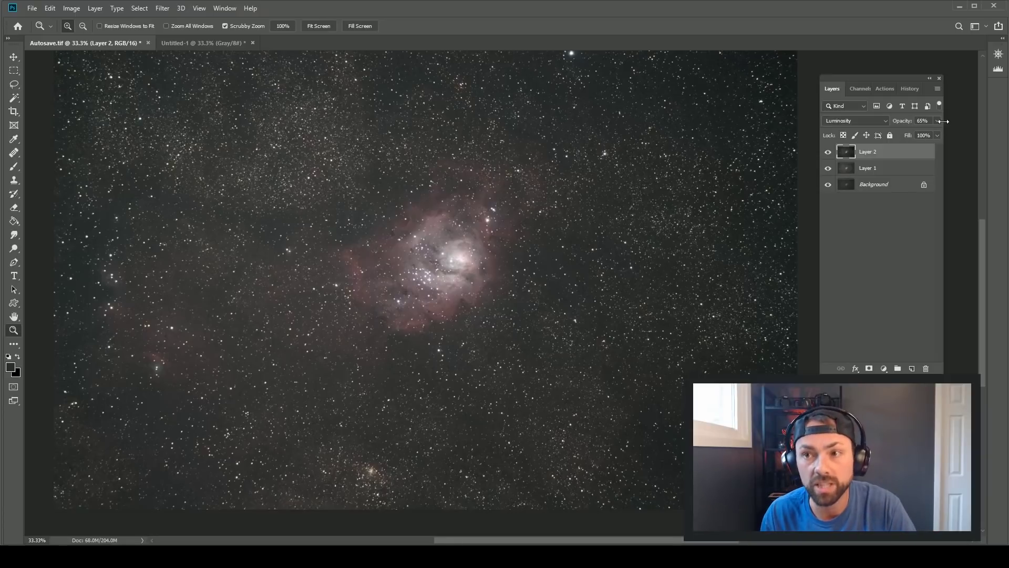
Step: Set the Luminosity layer's opacity to 76% and stamp all visible layers into a new merged layer on top
drag(940, 121, 932, 136)
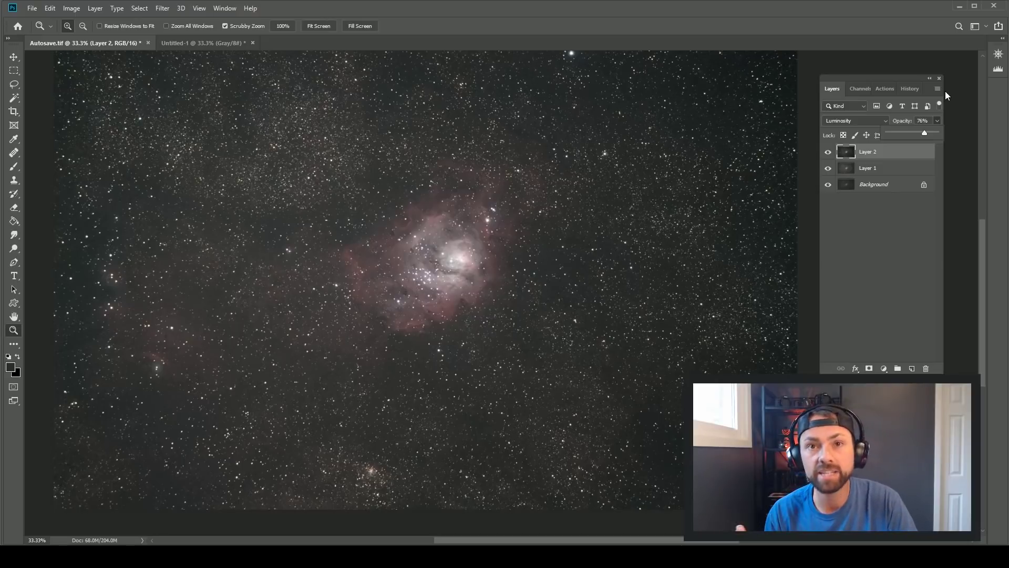
click(880, 167)
click(868, 151)
click(14, 57)
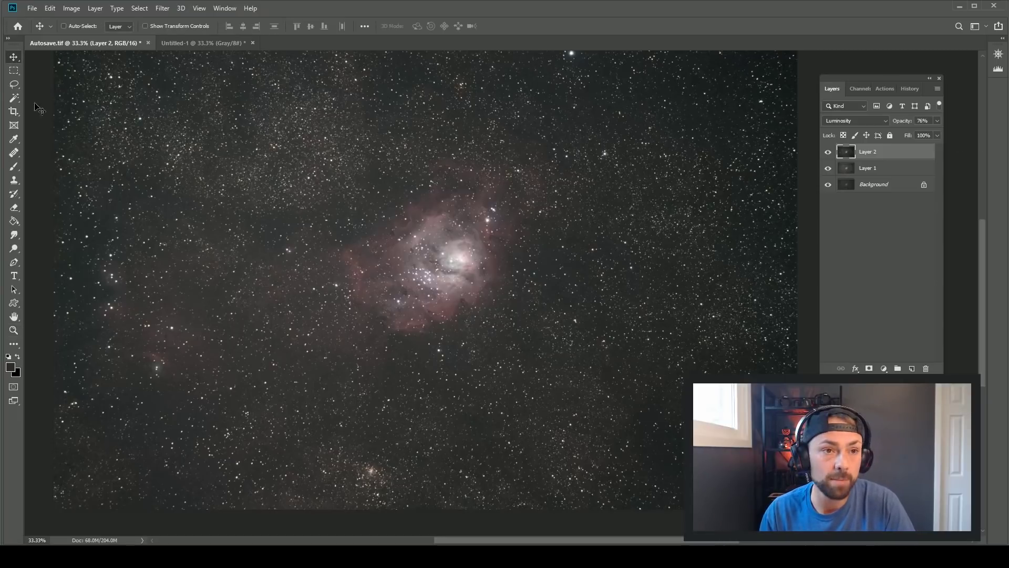
key(ctrl+shift+alt+e)
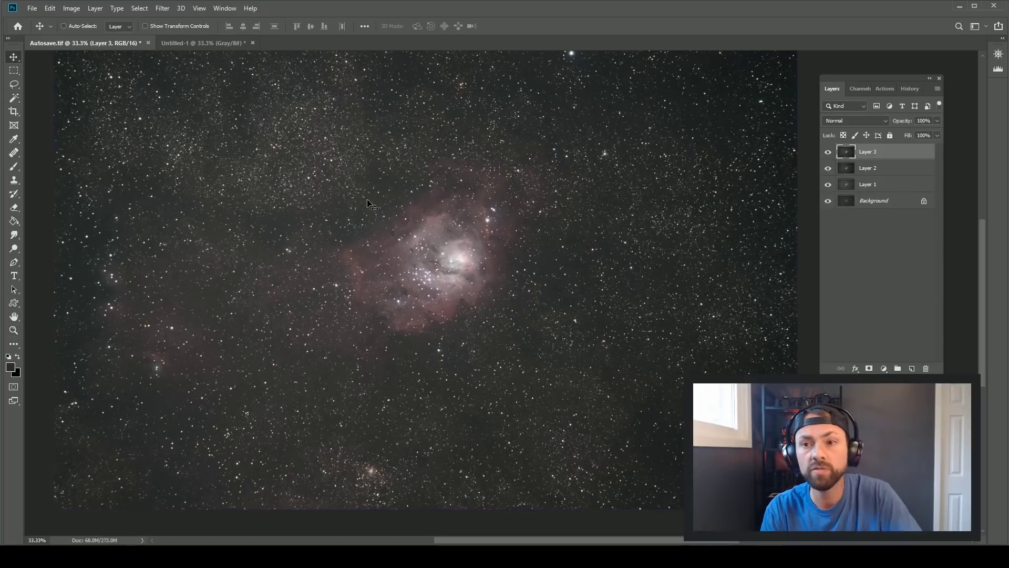
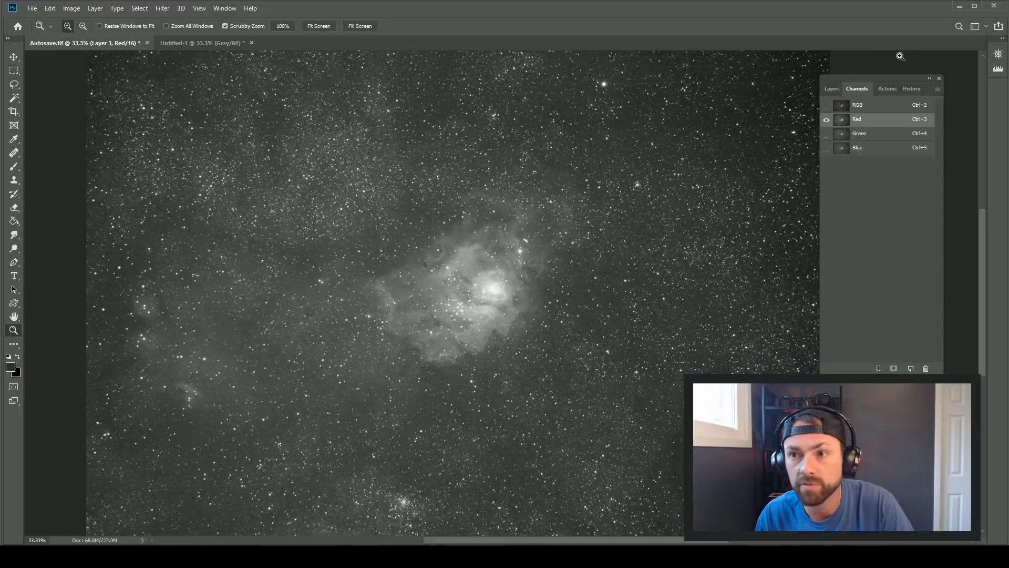
Step: Leave the single red channel view of the merged top layer and restore the full RGB composite for editing
click(886, 88)
click(857, 88)
click(840, 88)
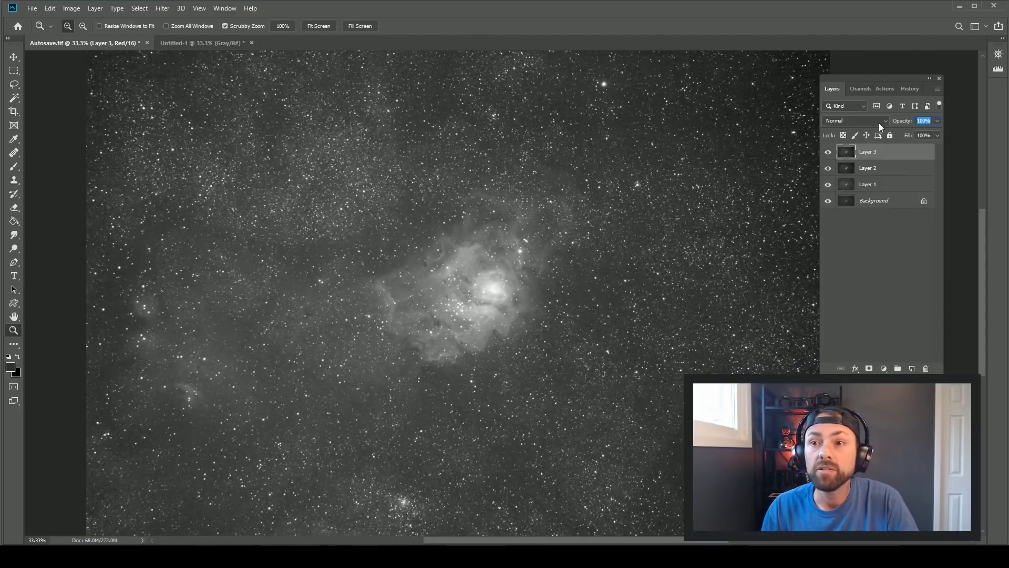
click(858, 88)
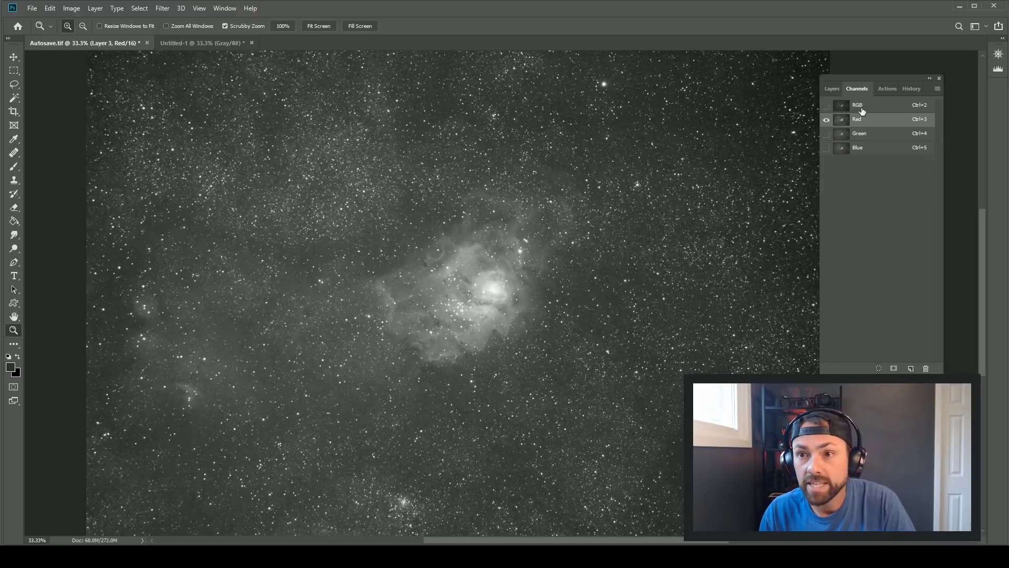
key(ctrl+2)
click(832, 88)
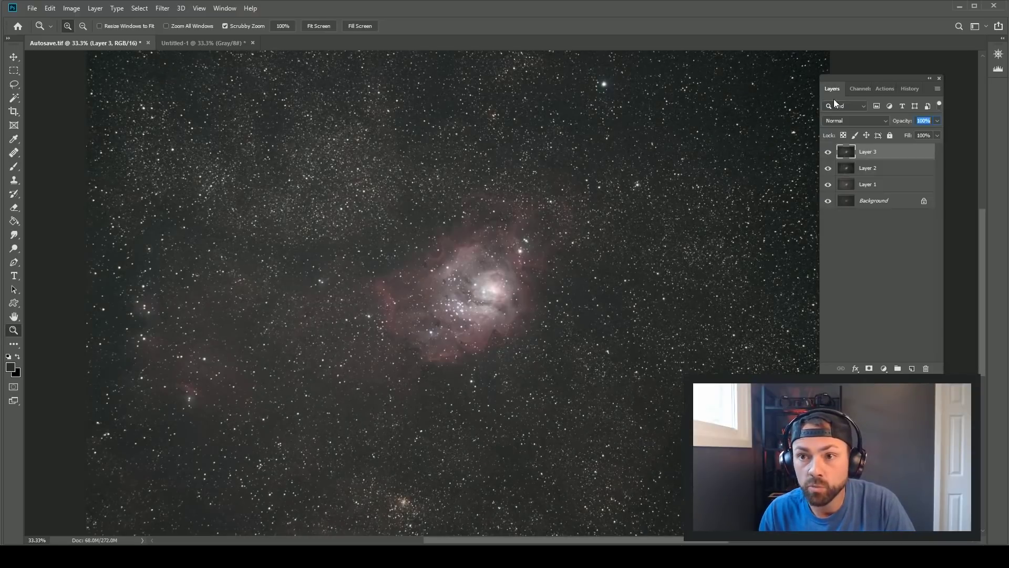
Step: Run the Astronomy Tools action that enhances the DSO and reduces stars on the merged top layer
click(885, 89)
click(894, 348)
click(13, 56)
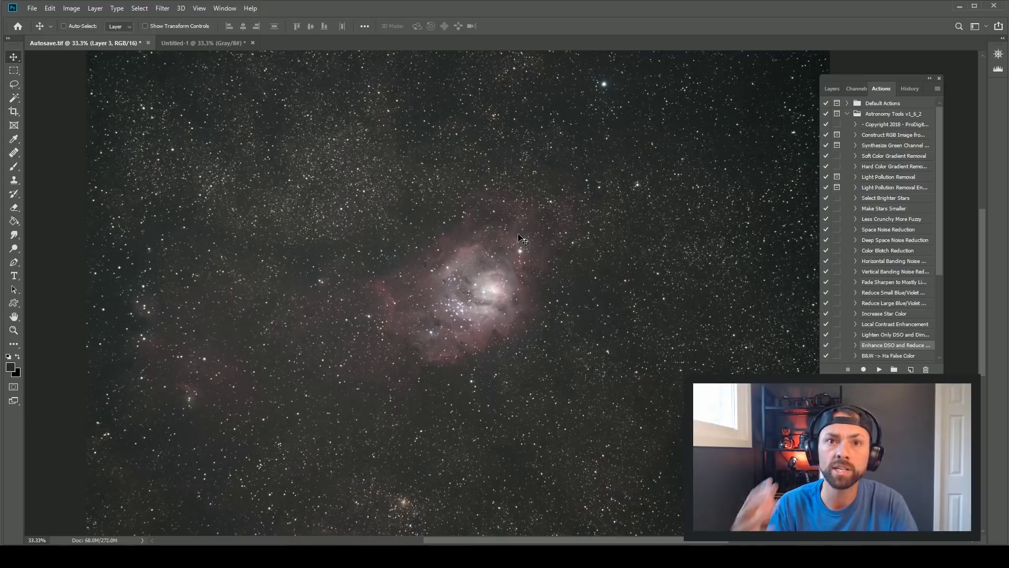
click(879, 370)
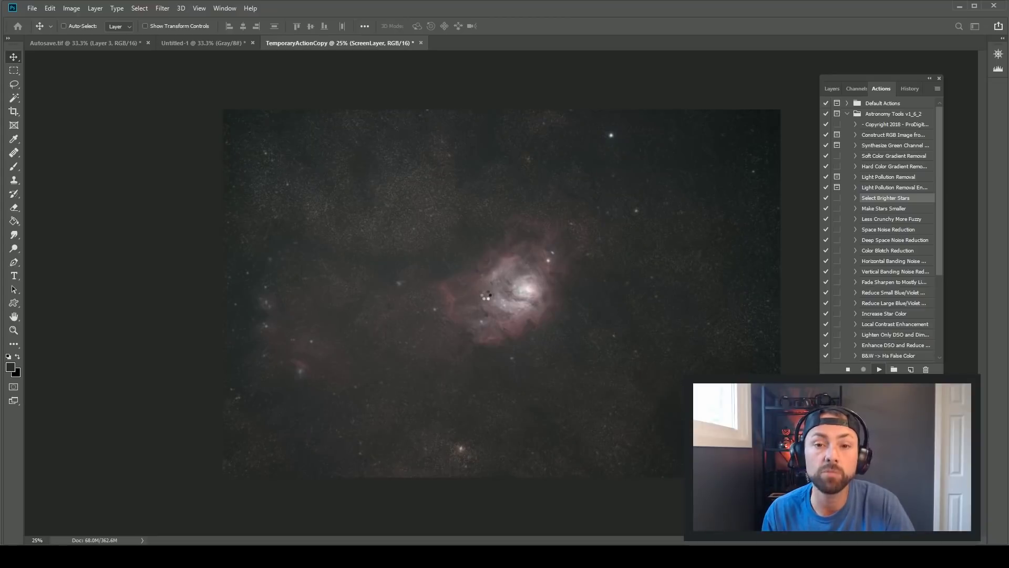
Step: Neutralize the color cast on Layer 3 with Levels, sampling the gray point from the background sky beside the nebula
click(857, 88)
click(71, 8)
mouse_move(102, 37)
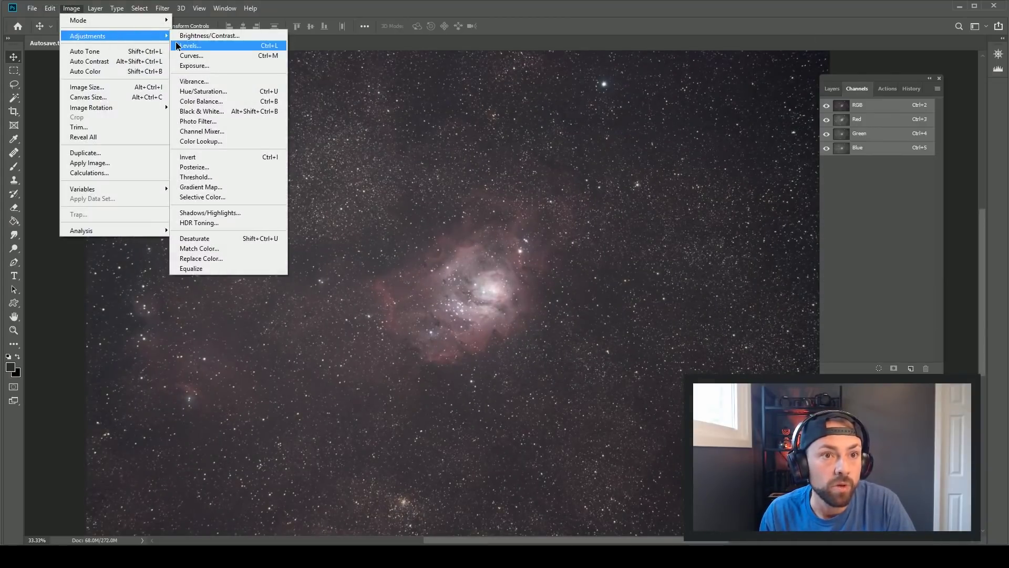
click(195, 45)
click(676, 189)
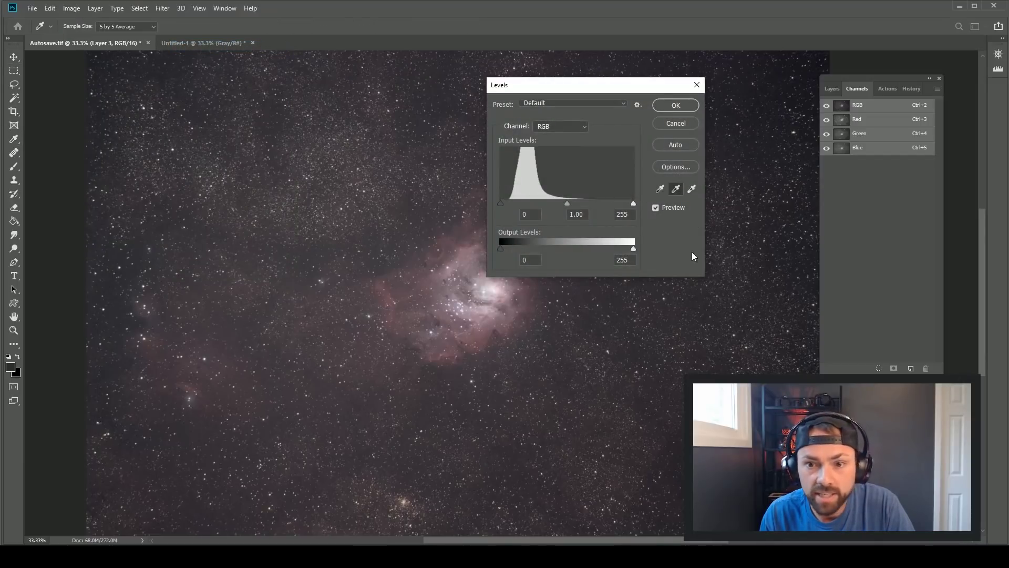
click(636, 349)
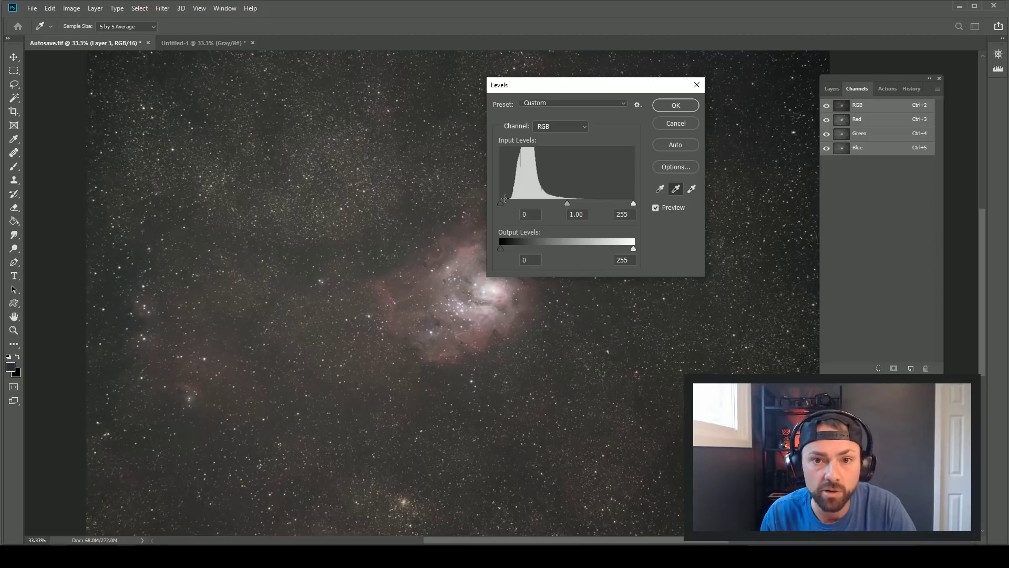
click(683, 105)
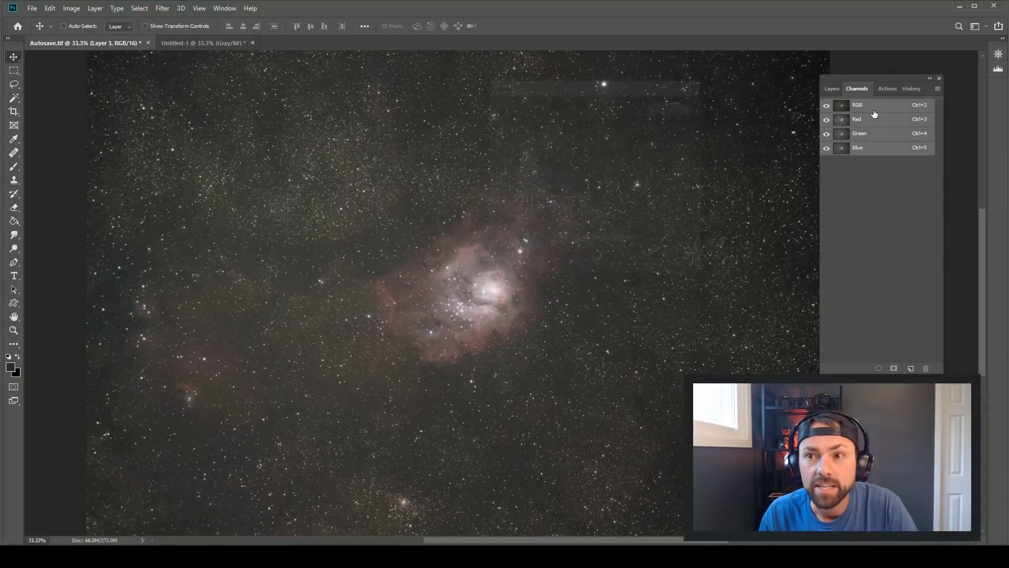
click(832, 89)
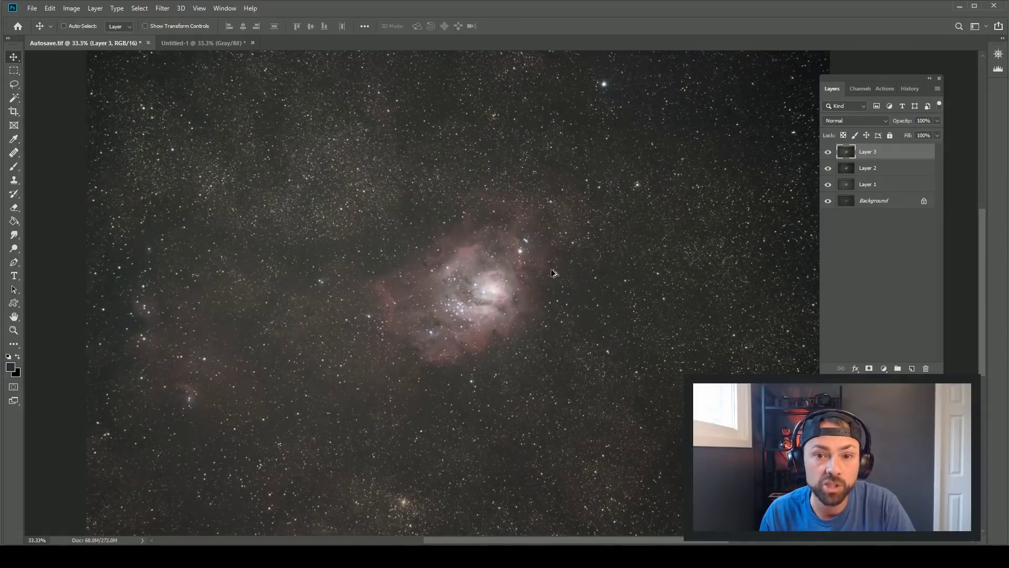
Step: Examine Layer 2's red, green and blue channels one at a time, and return to the RGB composite and the layer list
key(z)
alt+click(645, 325)
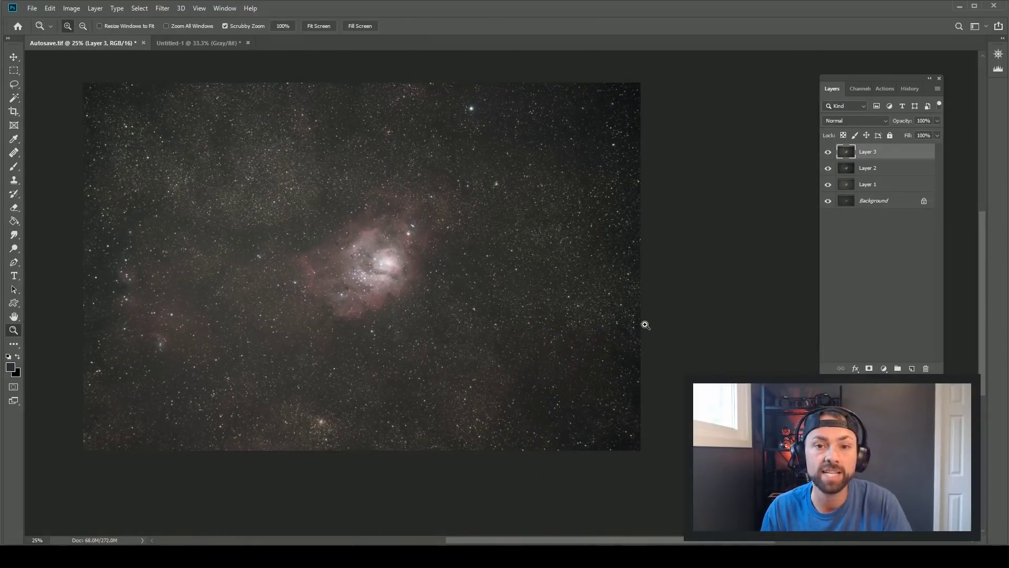
click(463, 302)
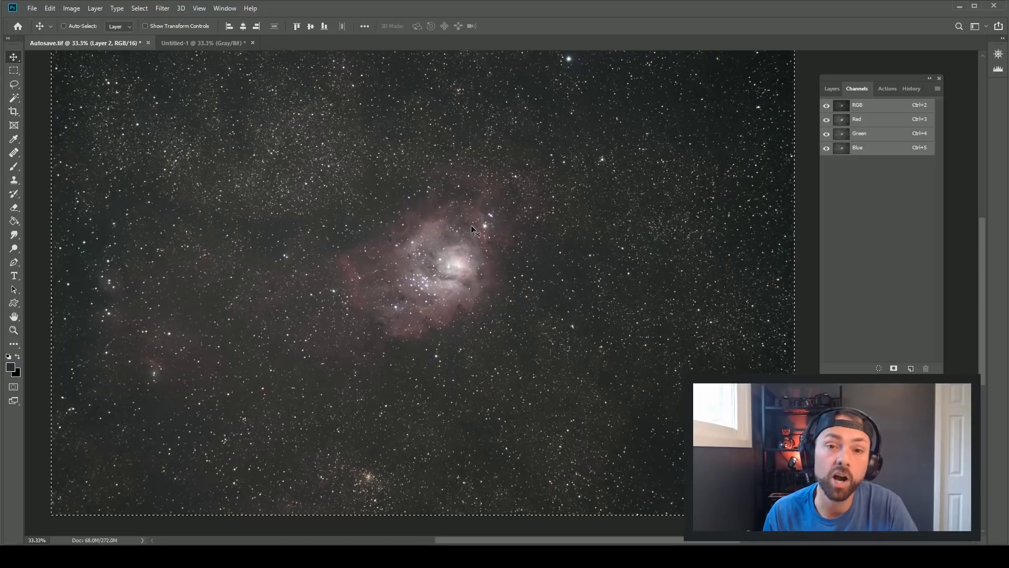
click(878, 120)
click(873, 134)
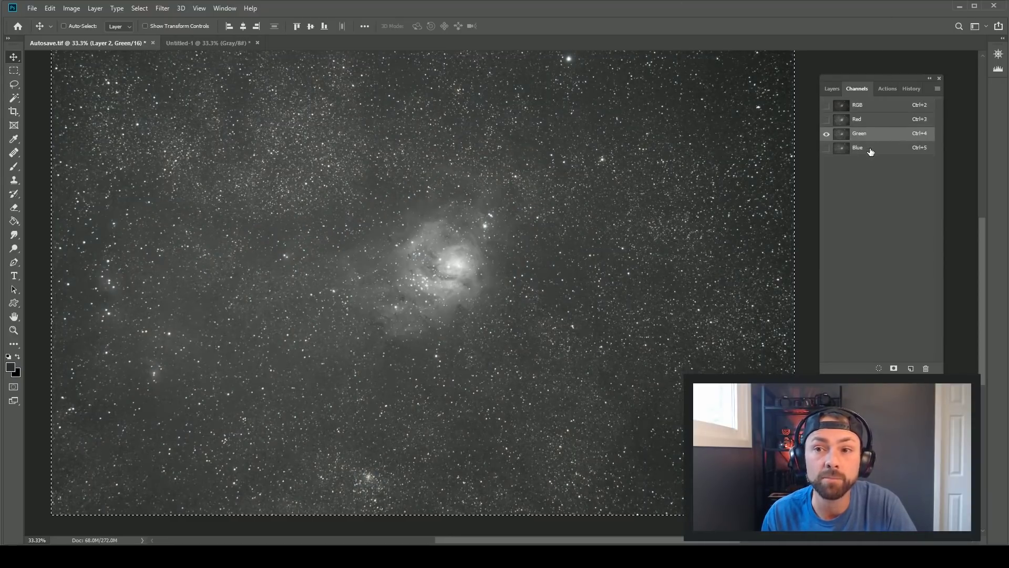
click(874, 149)
click(874, 121)
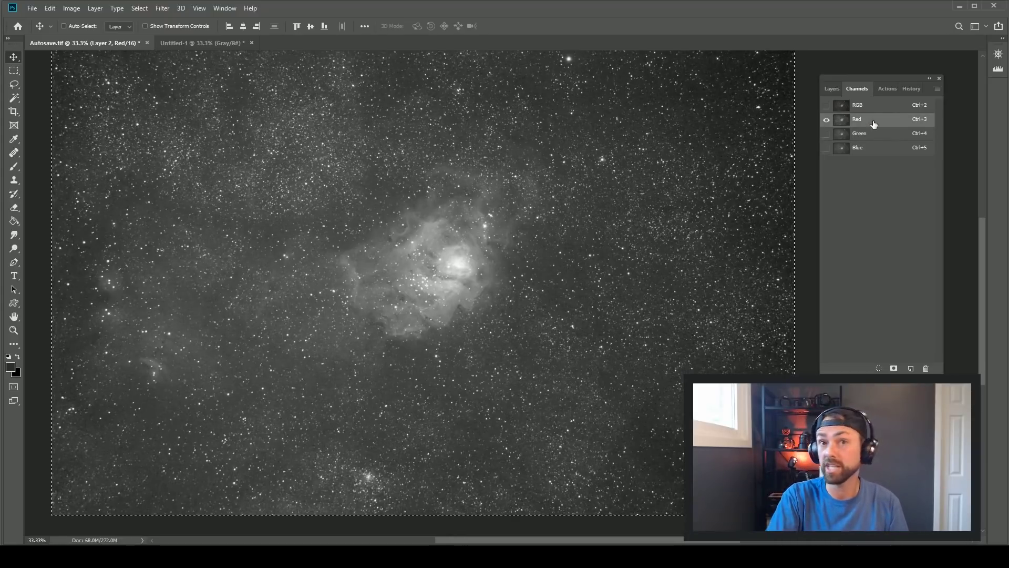
click(885, 109)
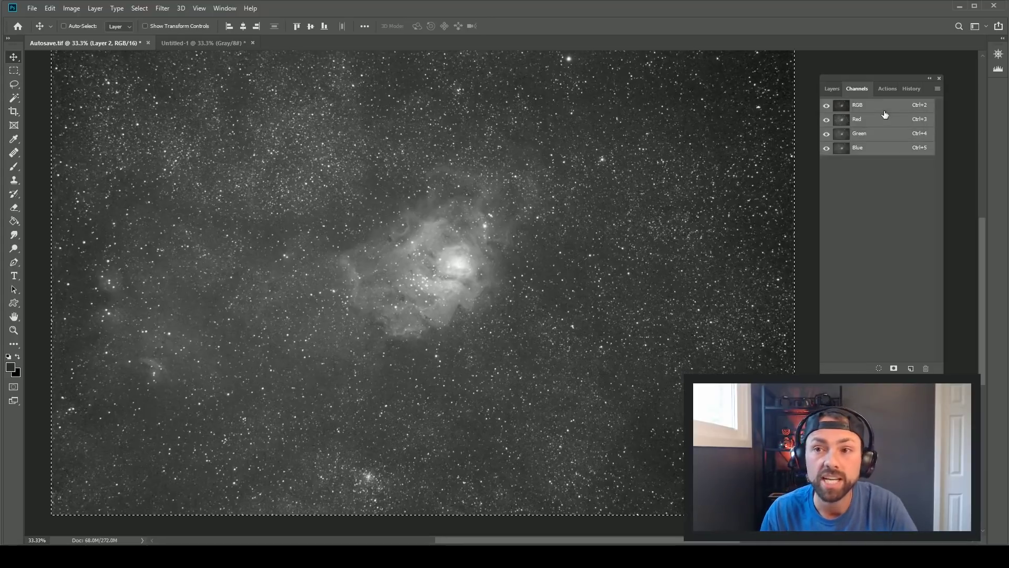
click(834, 92)
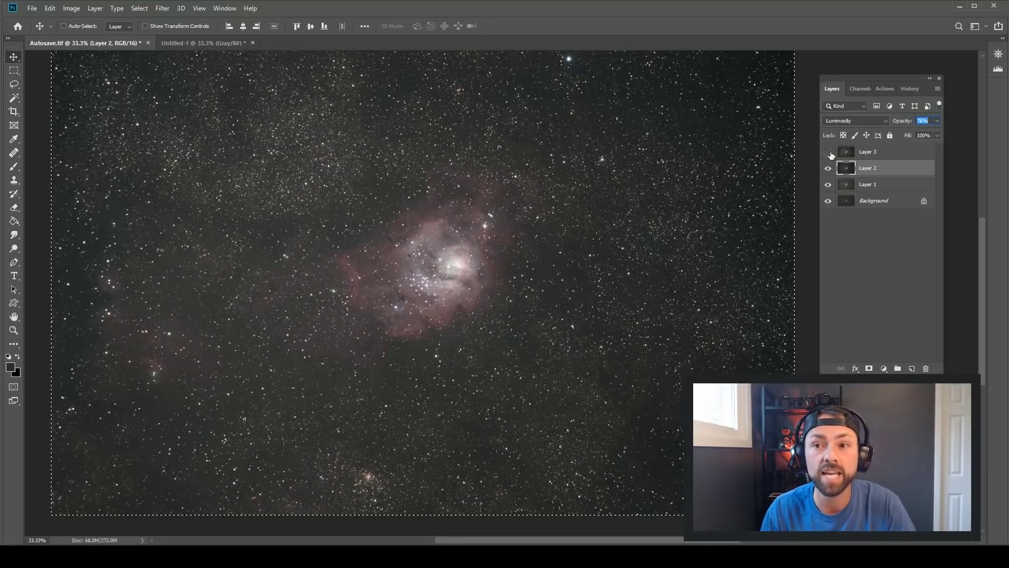